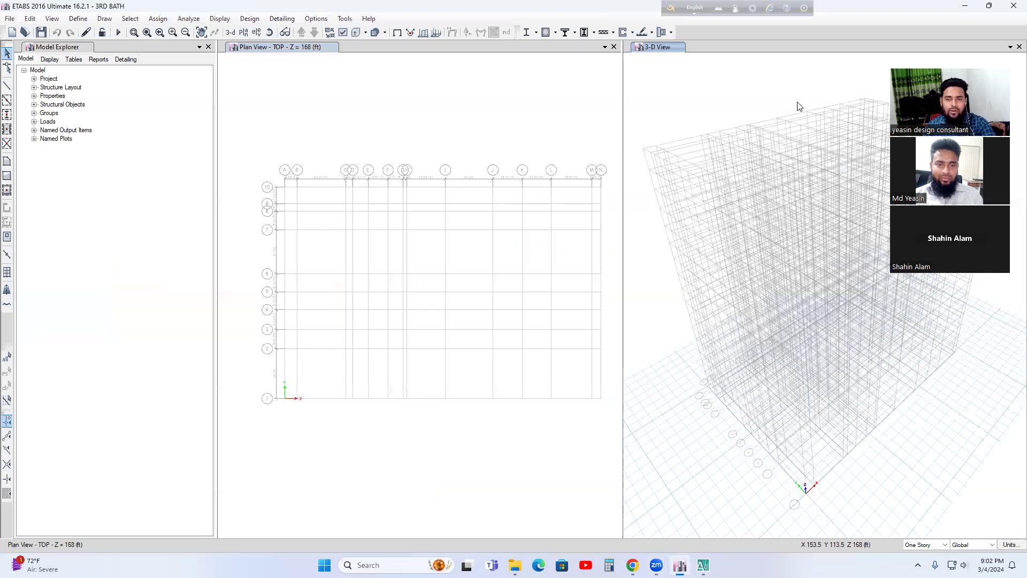
Step: Close the 3-D view so that only the TOP plan view remains open
drag(848, 65, 301, 92)
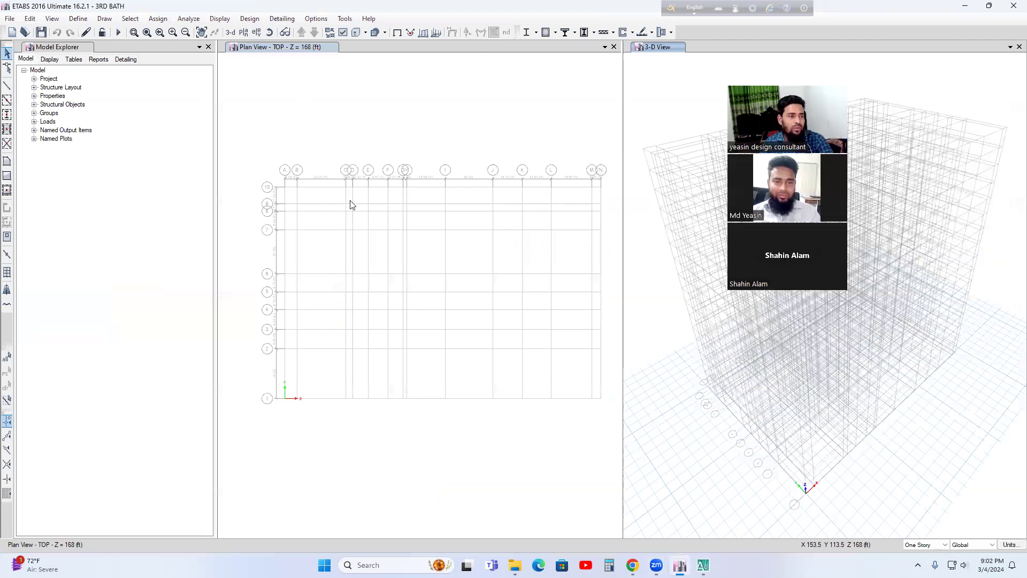
middle_drag(354, 236, 345, 215)
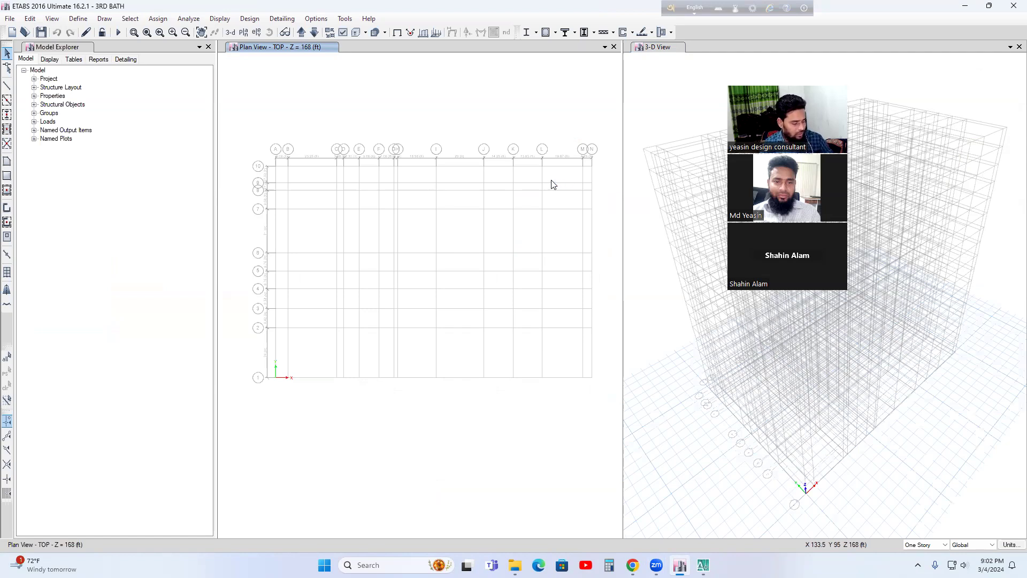
click(1019, 47)
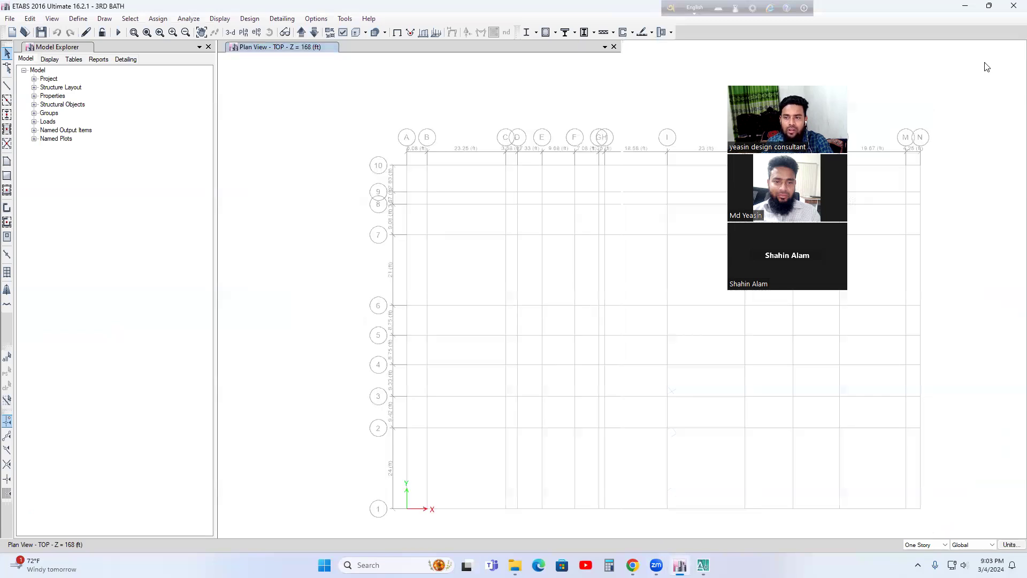
click(965, 6)
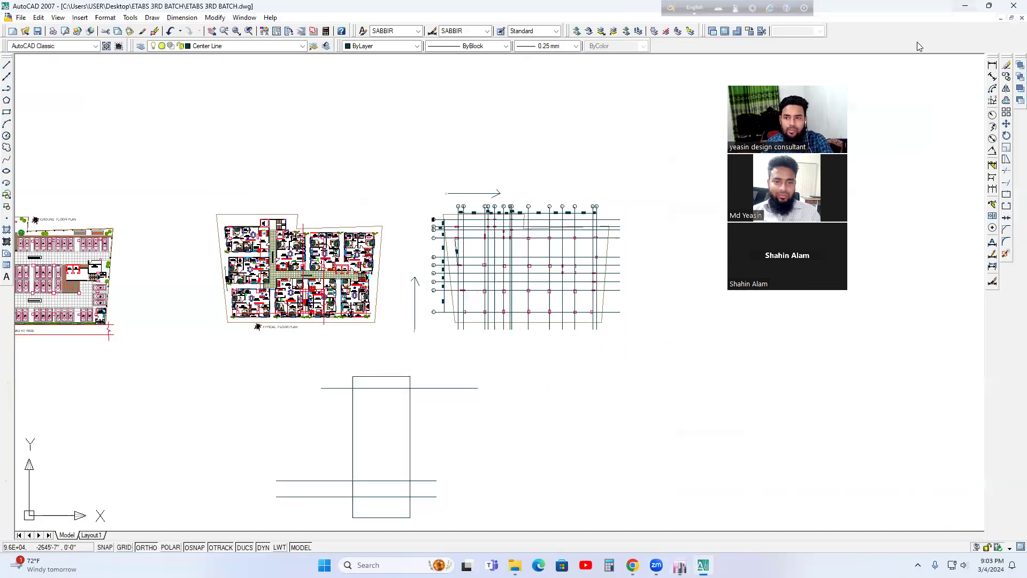
click(965, 6)
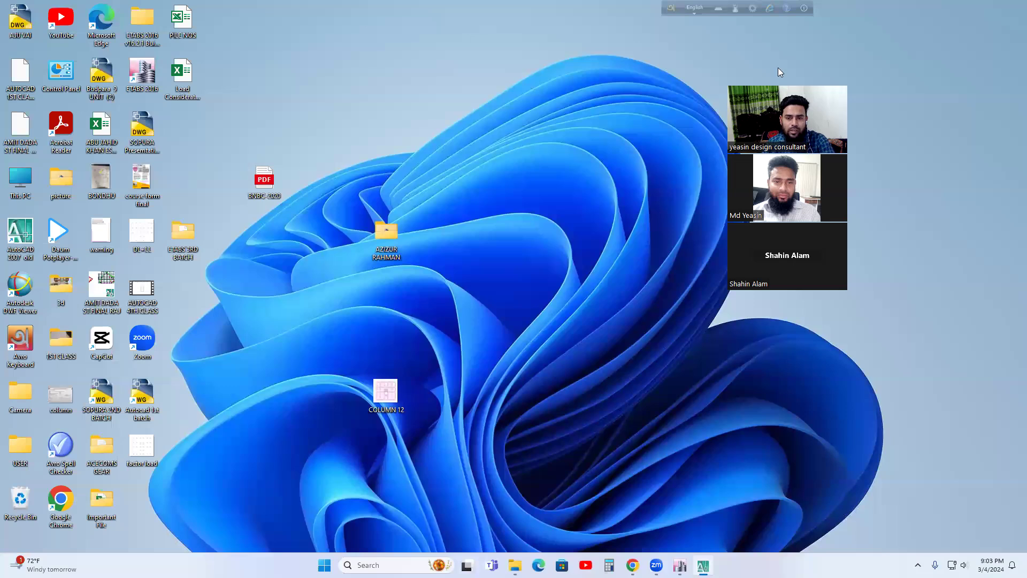
click(750, 82)
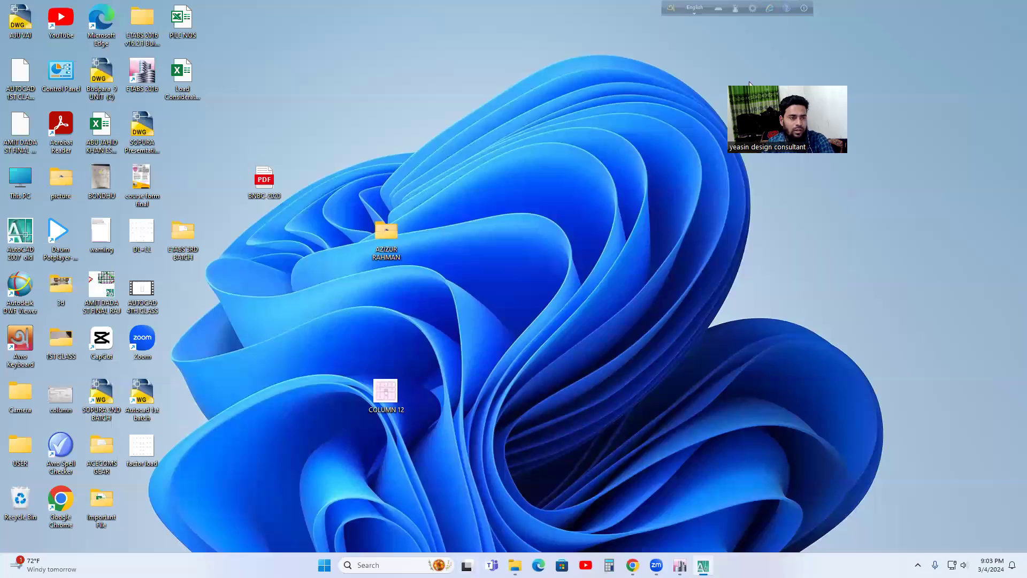
right_click(144, 72)
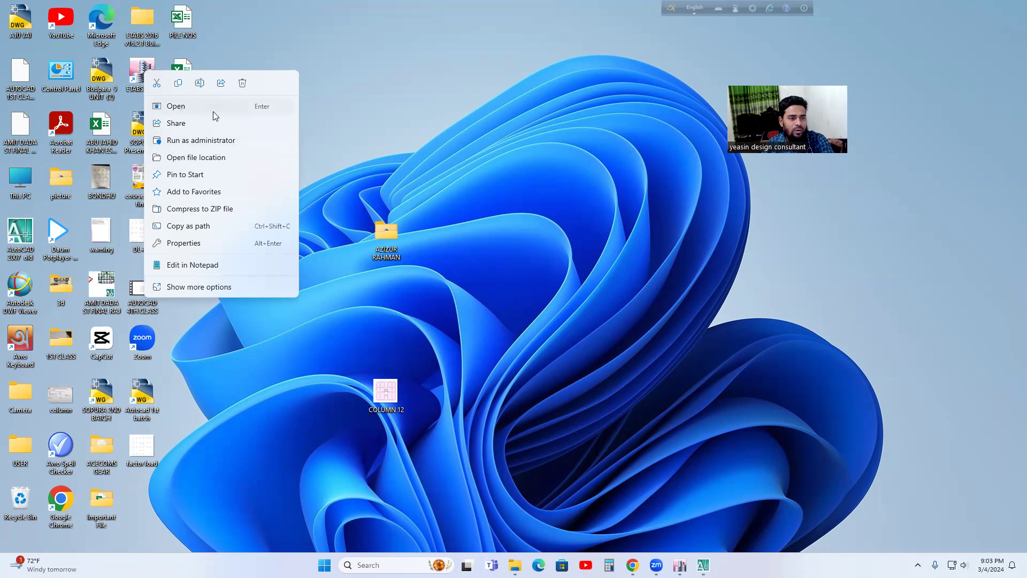
click(333, 159)
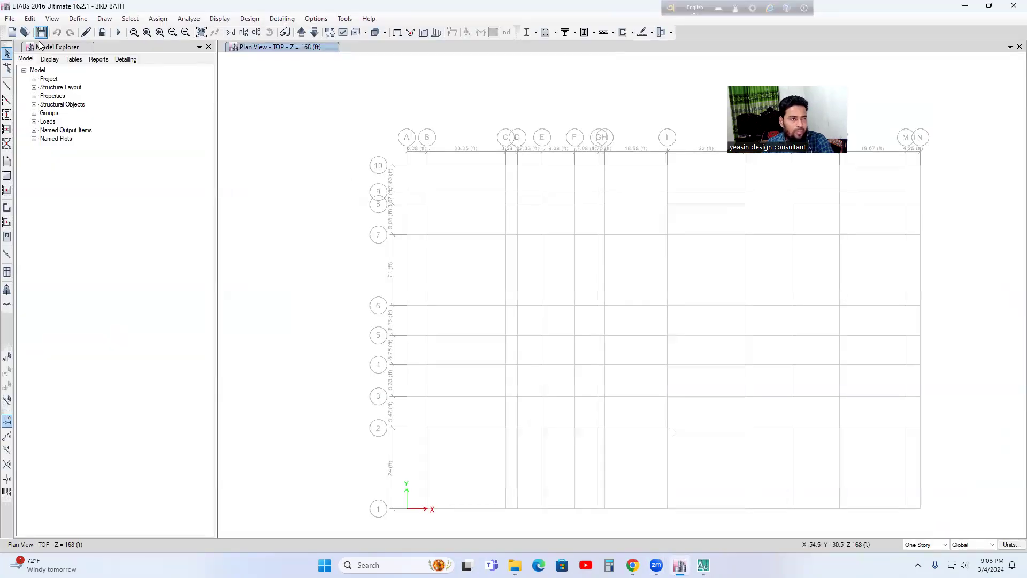
click(10, 18)
click(8, 19)
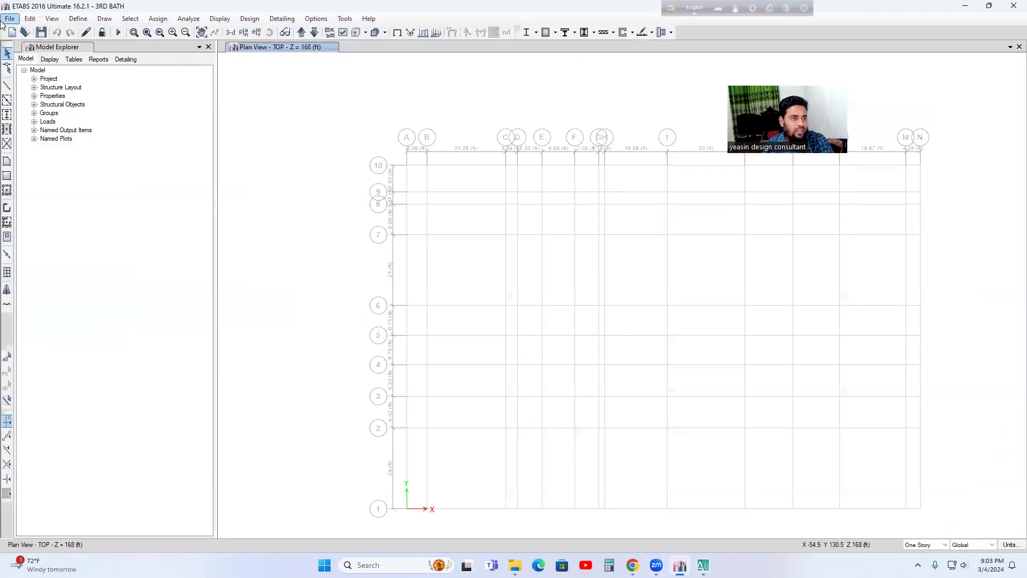
click(10, 19)
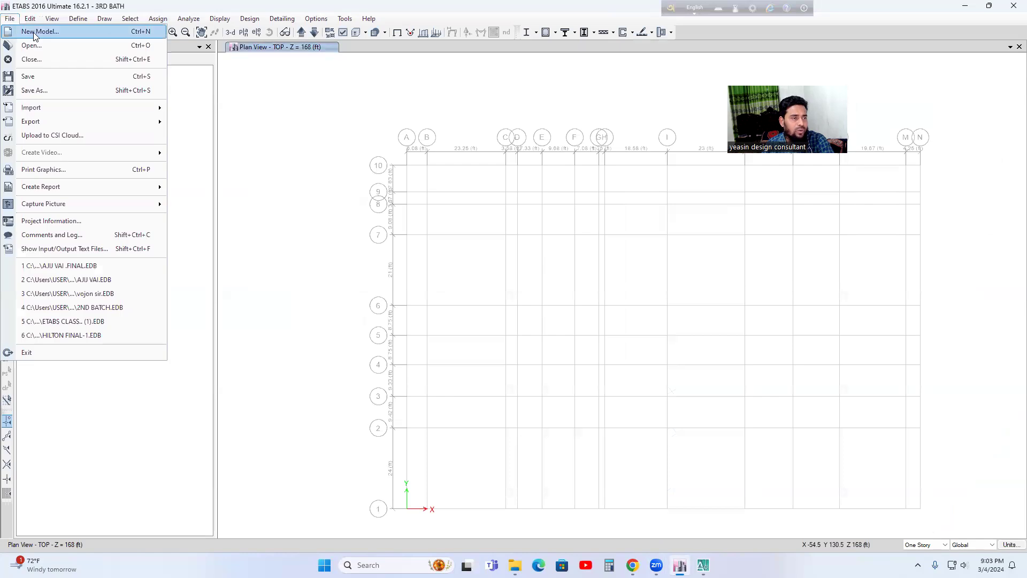
click(30, 45)
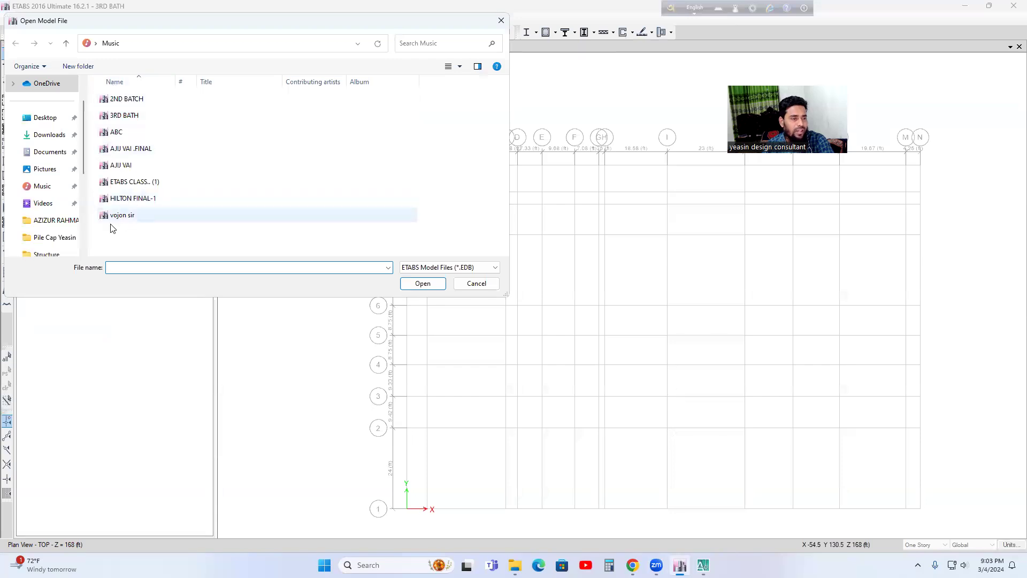
click(476, 283)
Step: Save the 3RD BATH model under its existing file name
middle_drag(376, 106, 319, 97)
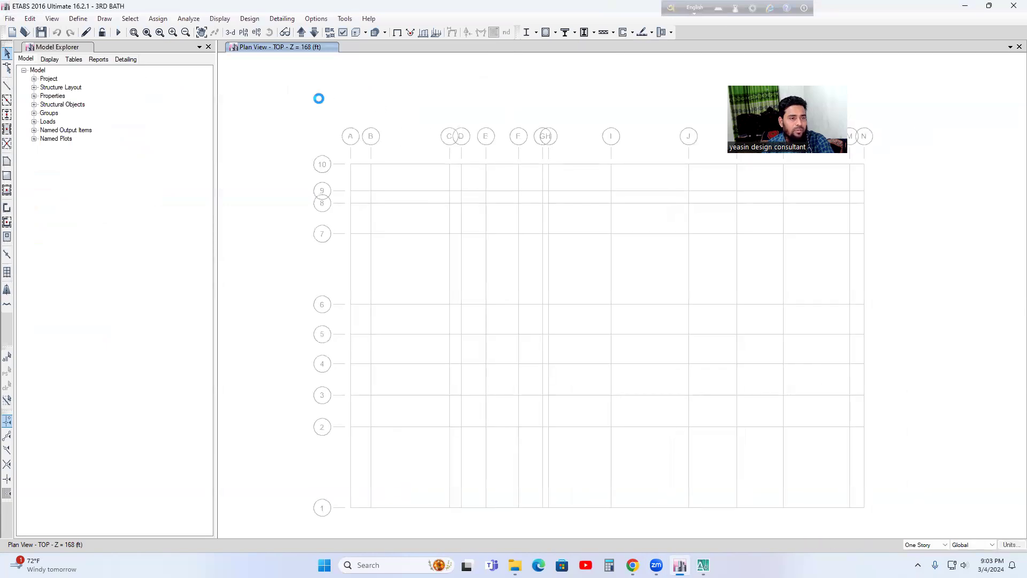
click(41, 33)
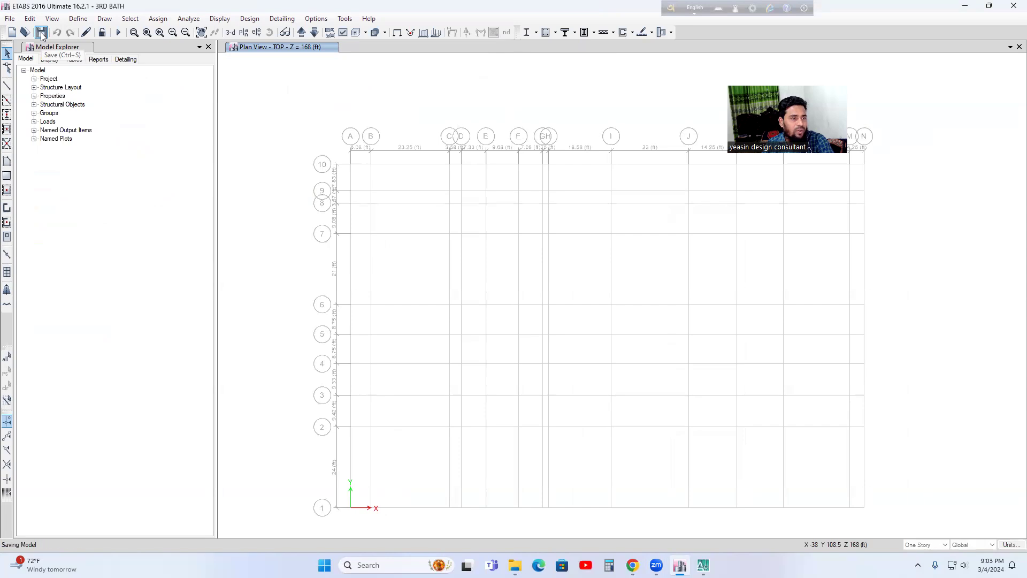
click(12, 18)
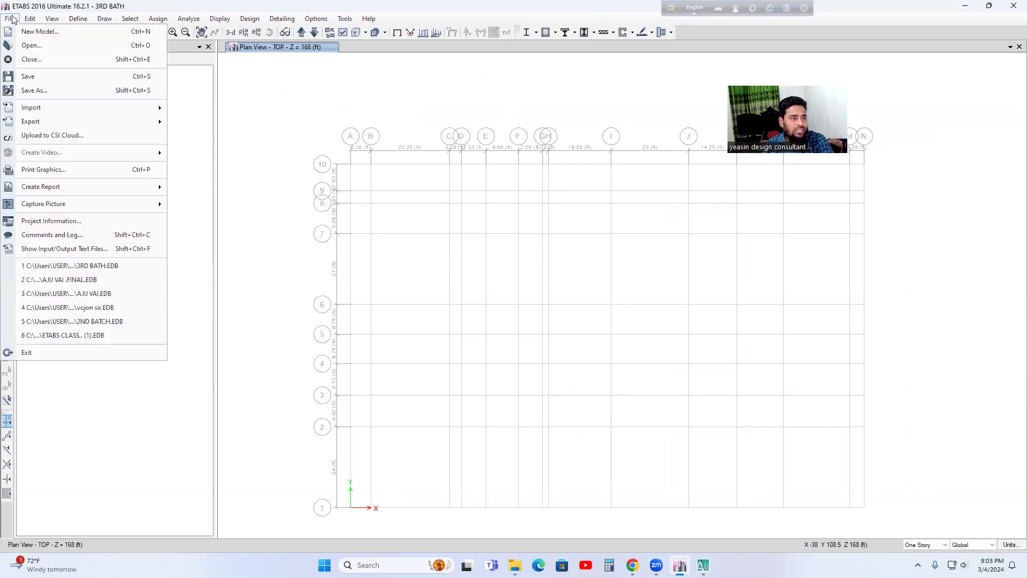
click(36, 90)
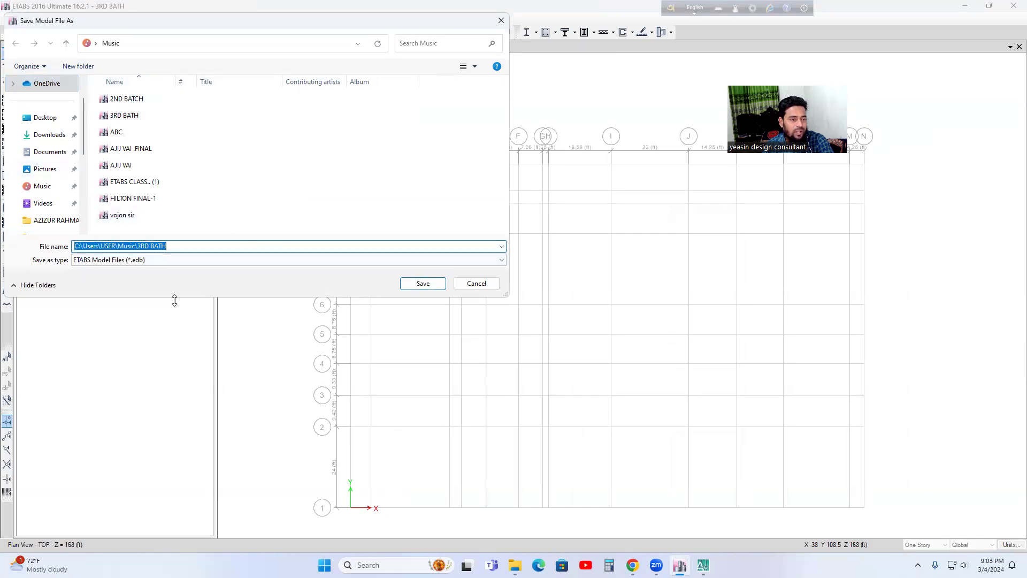
click(475, 283)
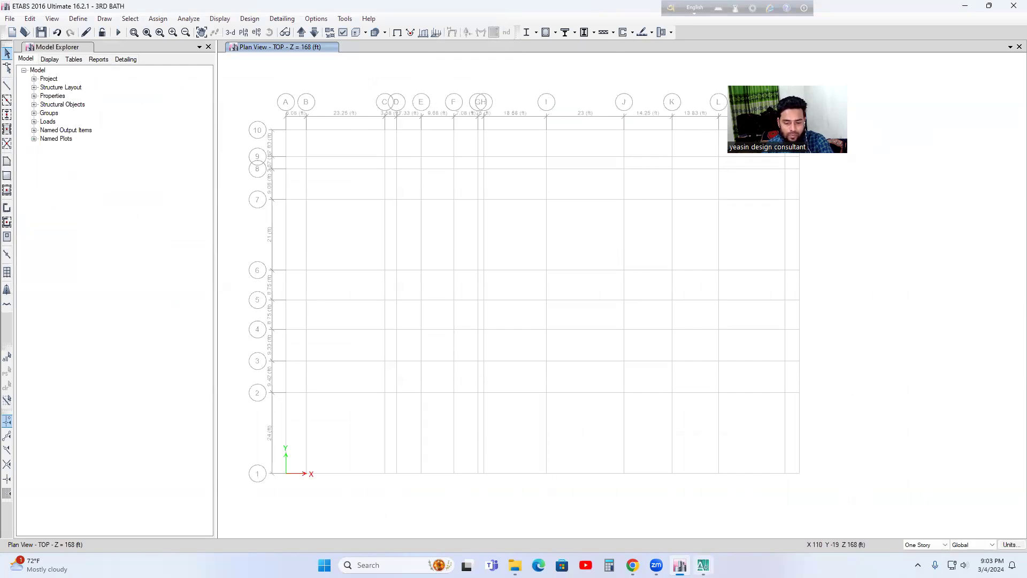
Step: Switch to AutoCAD and examine the column layout drawing with its lettered and numbered grid lines and spacings
click(703, 565)
scroll(692, 277, up, 2)
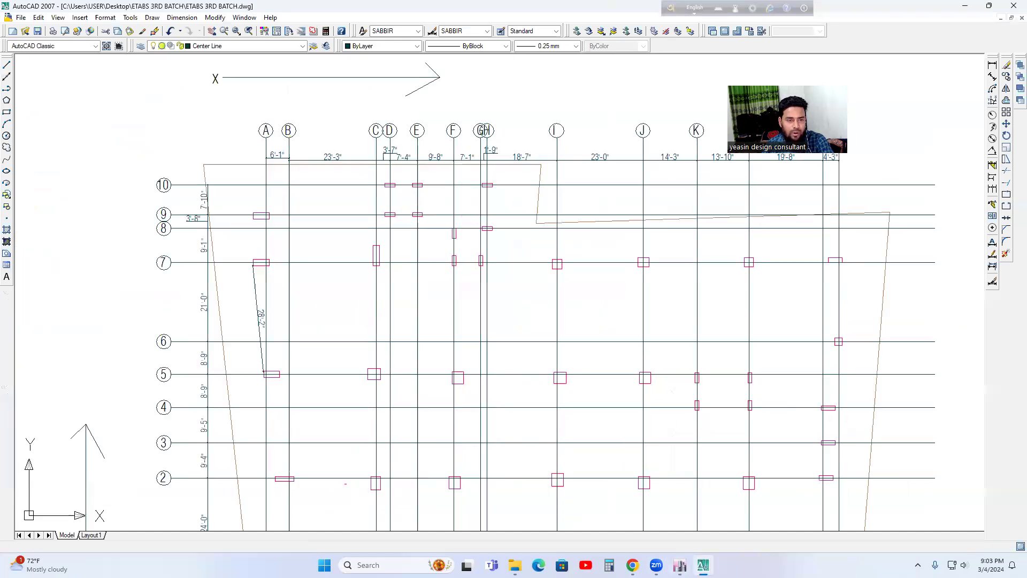
middle_drag(447, 162, 303, 156)
scroll(632, 181, down, 2)
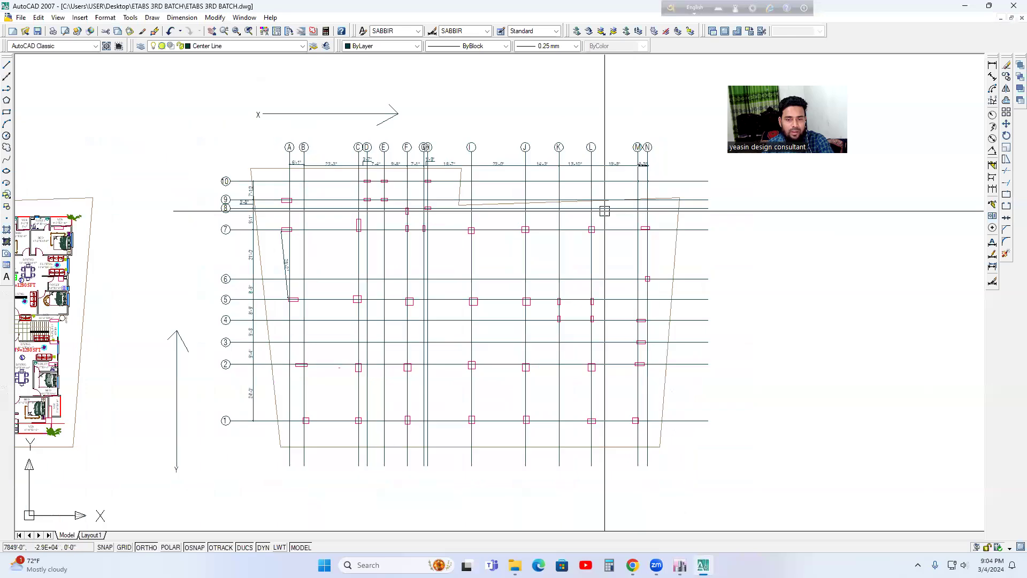
middle_drag(605, 211, 621, 147)
middle_drag(259, 264, 261, 314)
key(Escape)
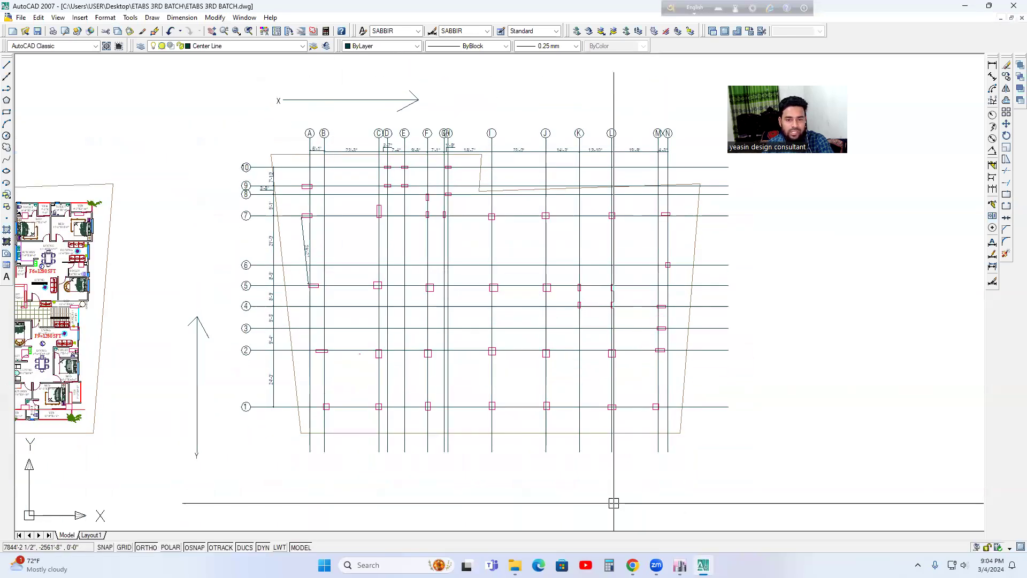
Step: Switch back to ETABS, open the material definitions and select the 4000Psi material
mouse_move(680, 565)
click(680, 510)
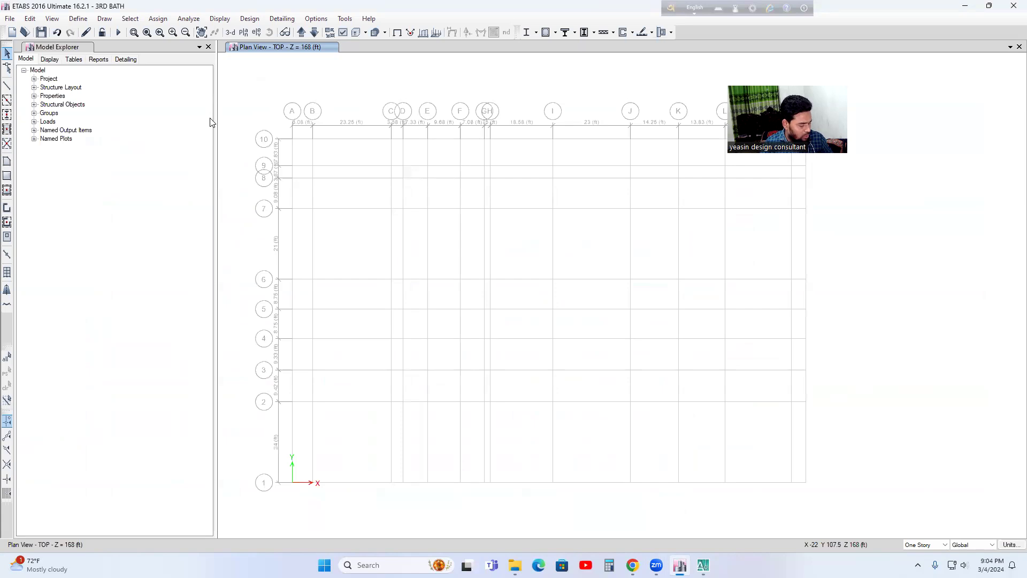
click(80, 20)
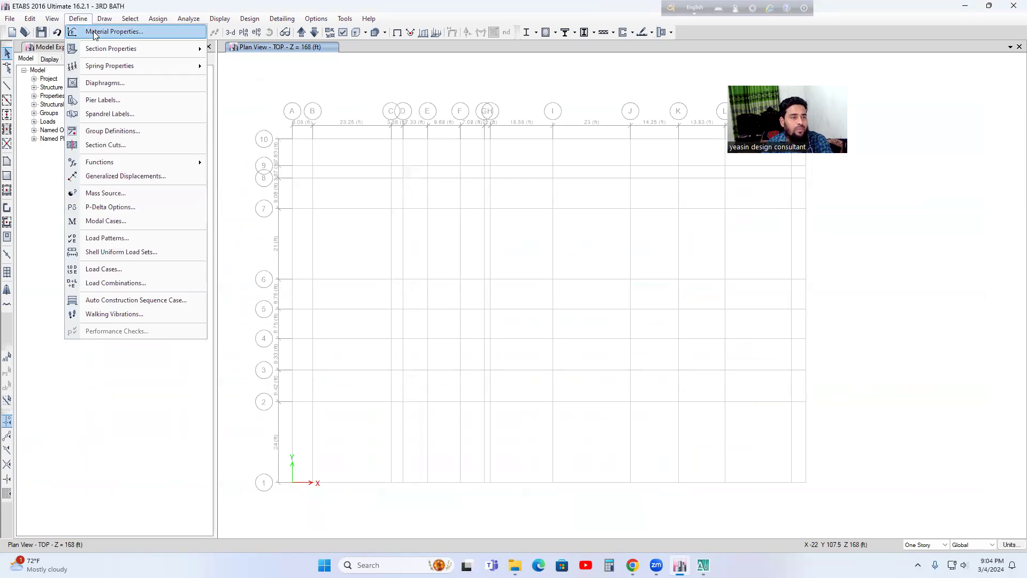
click(94, 32)
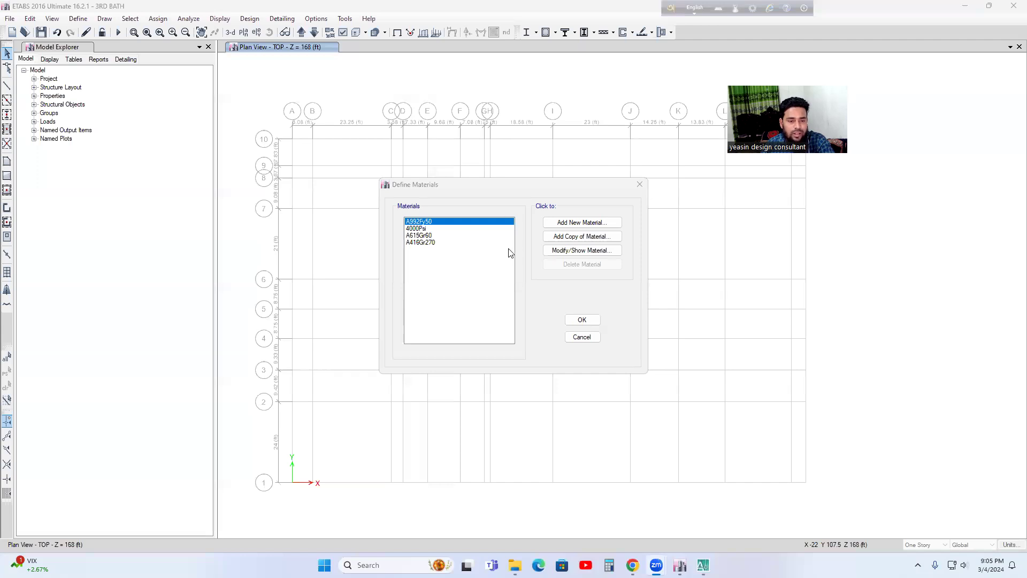
click(431, 229)
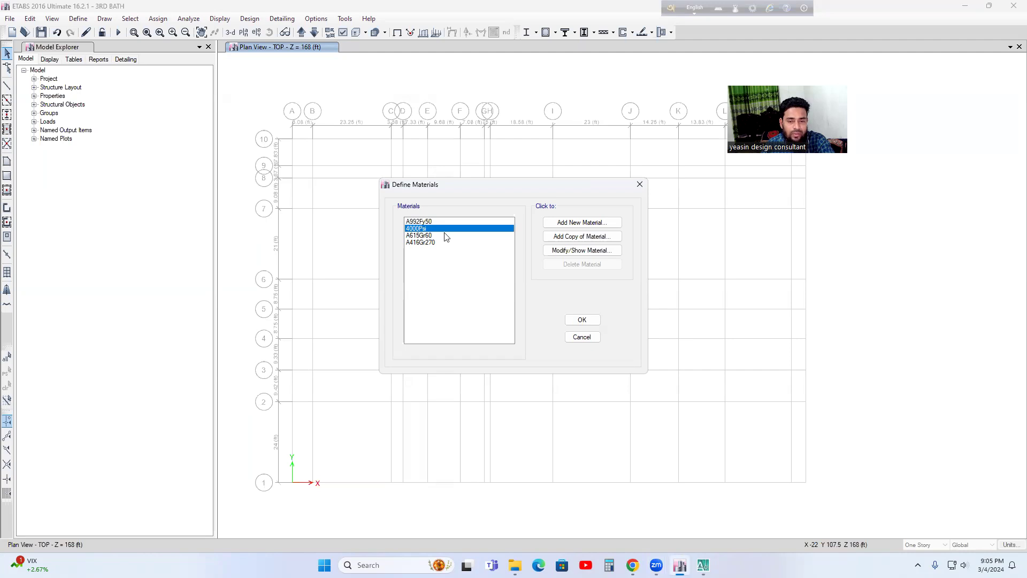
Step: Add a new United States material of type Concrete, standard Customary, with grade f'c 3000 psi
click(581, 223)
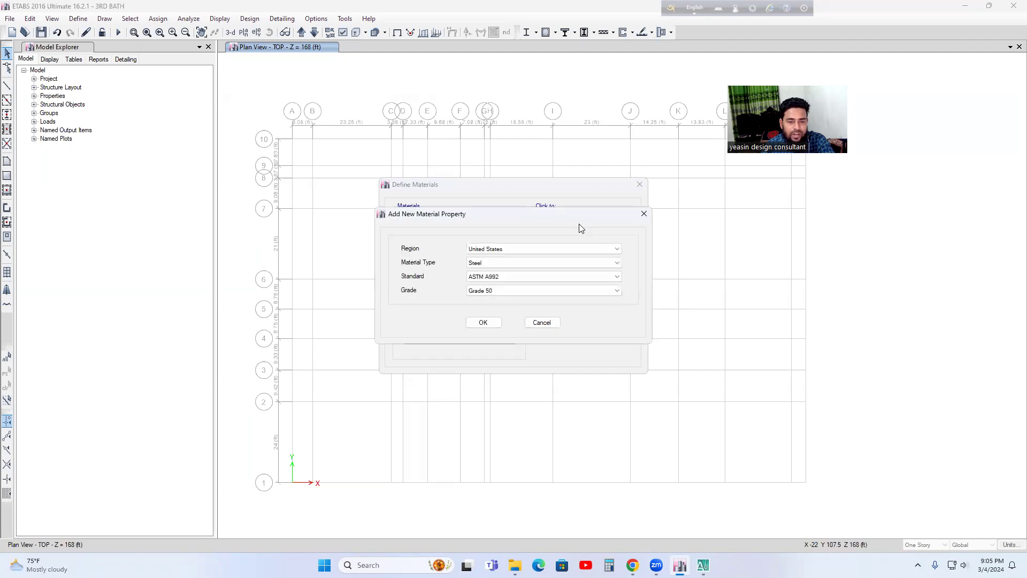
click(487, 267)
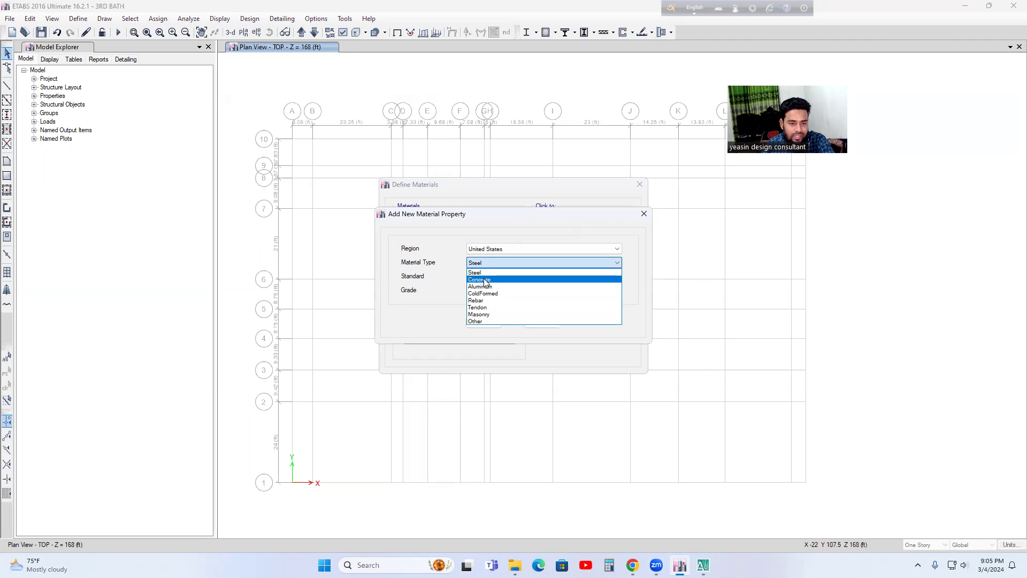
click(484, 280)
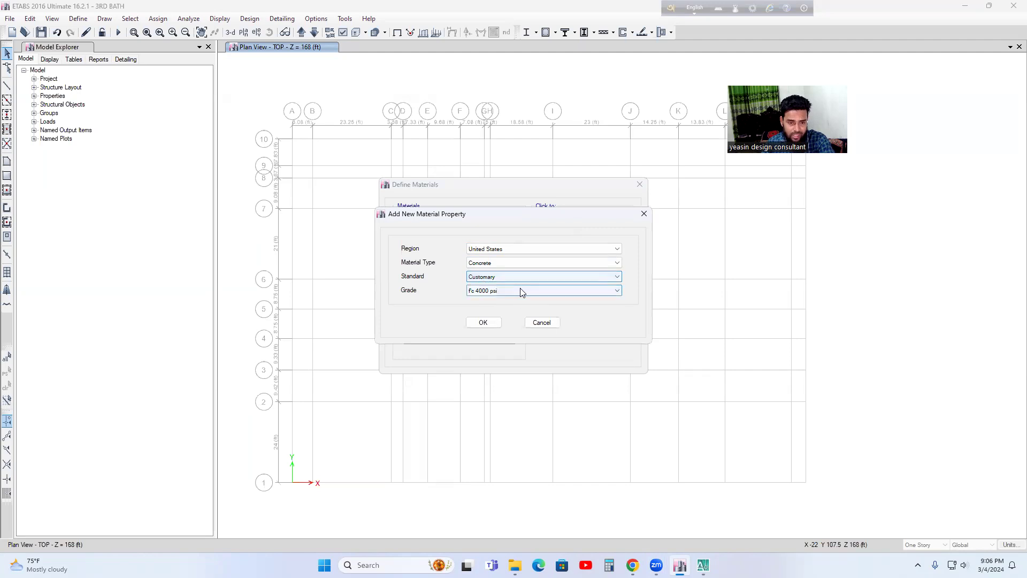
click(494, 294)
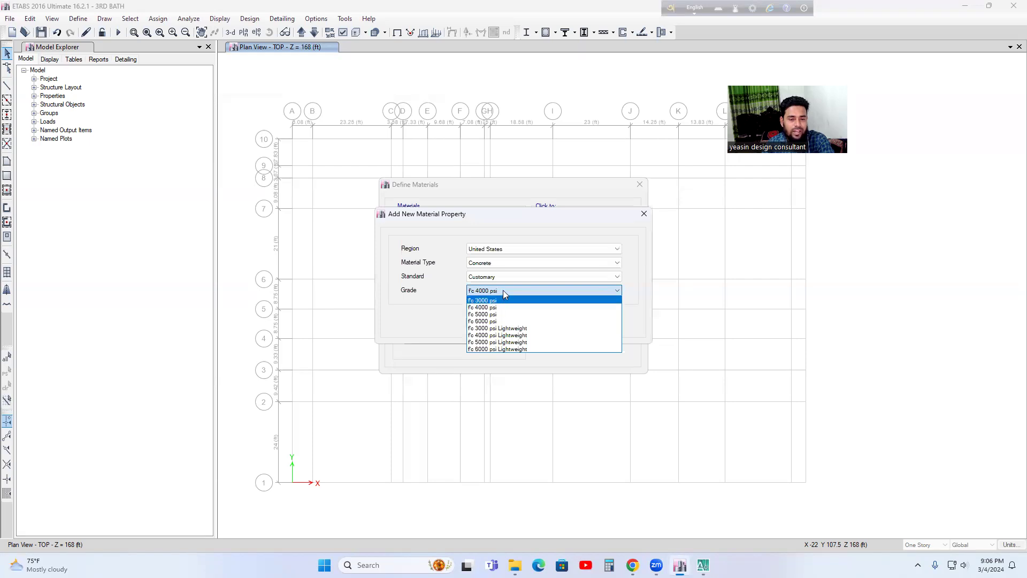
click(503, 290)
click(493, 291)
click(488, 301)
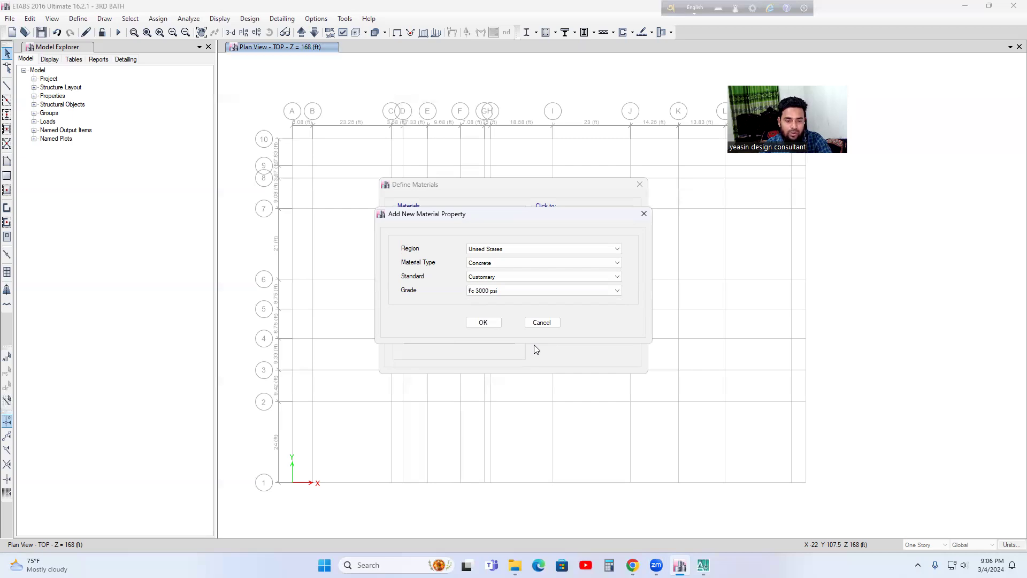
click(587, 291)
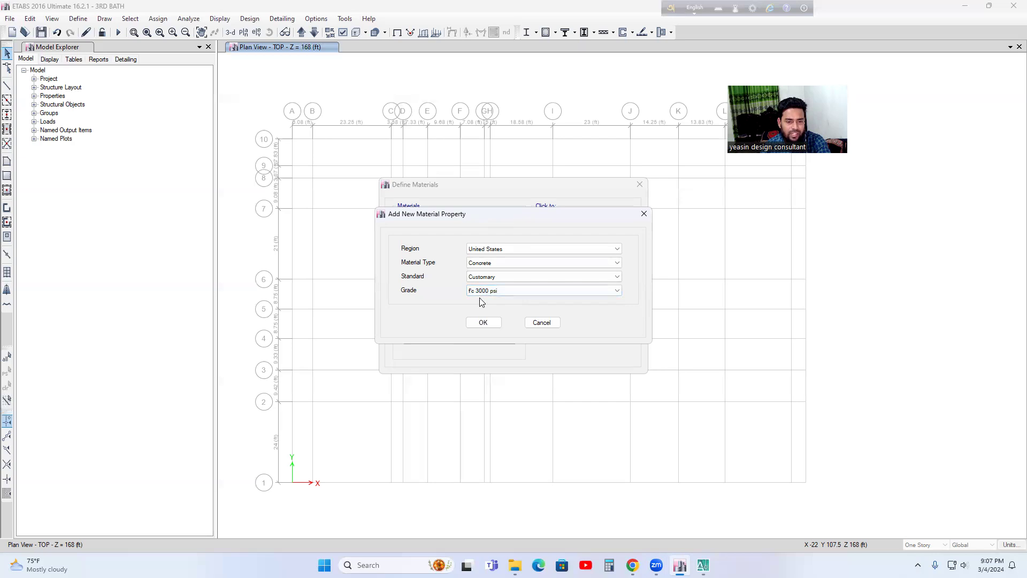
click(479, 324)
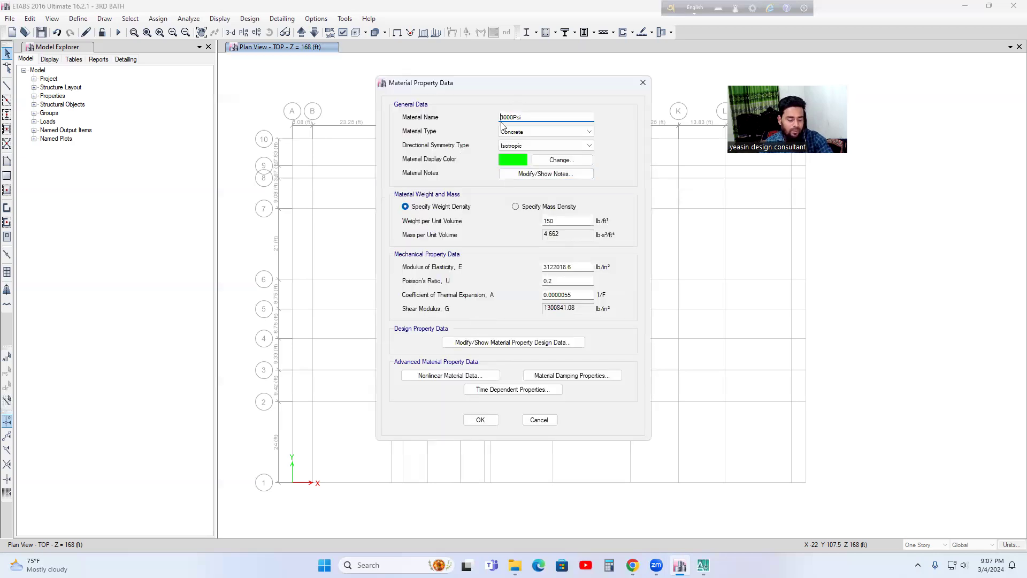
Step: Rename the new concrete material as STONE=3000Psi
text(s)
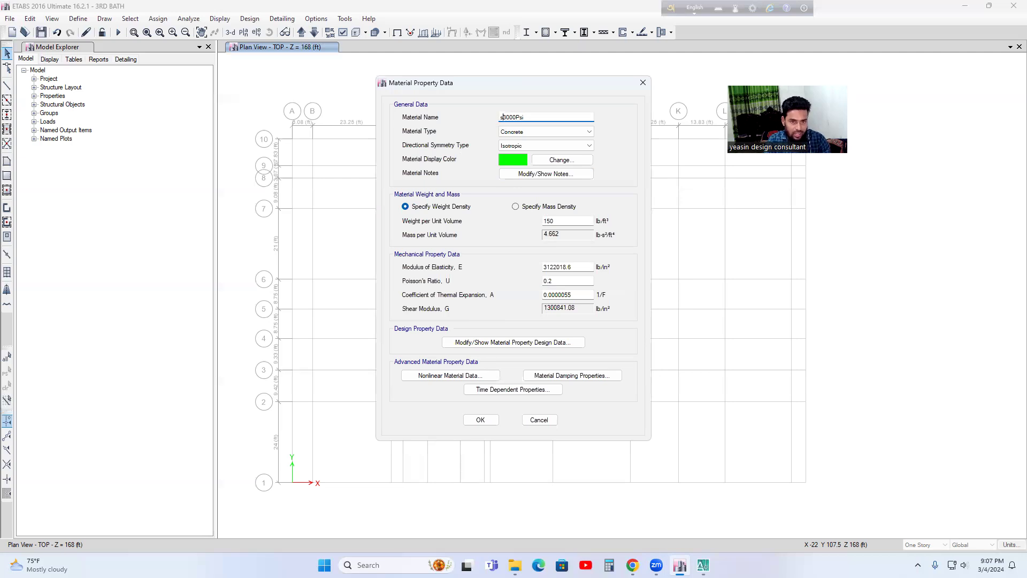
text(tone)
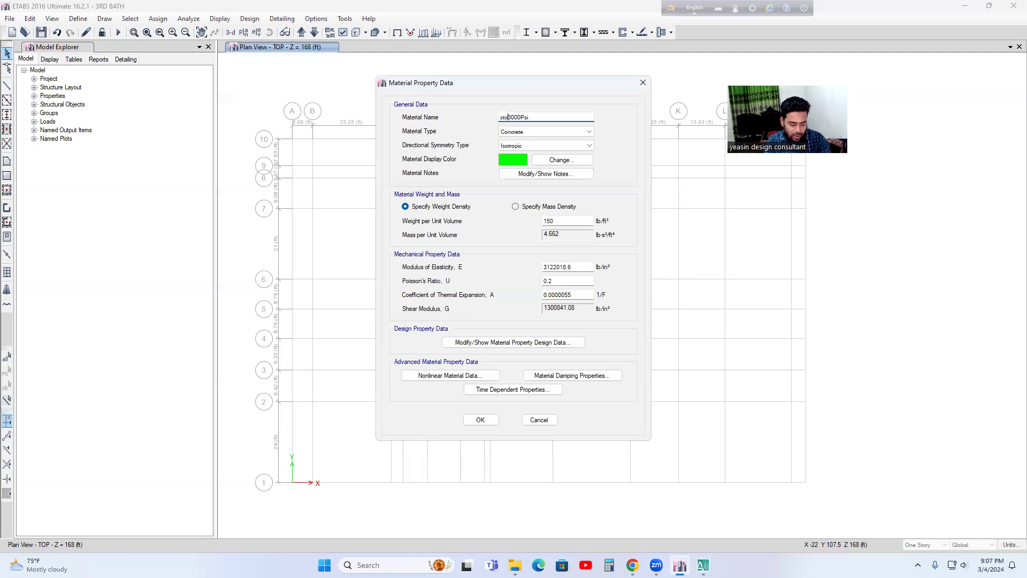
key(BackSpace)
key(BackSpace)
key(BackSpace)
key(BackSpace)
key(BackSpace)
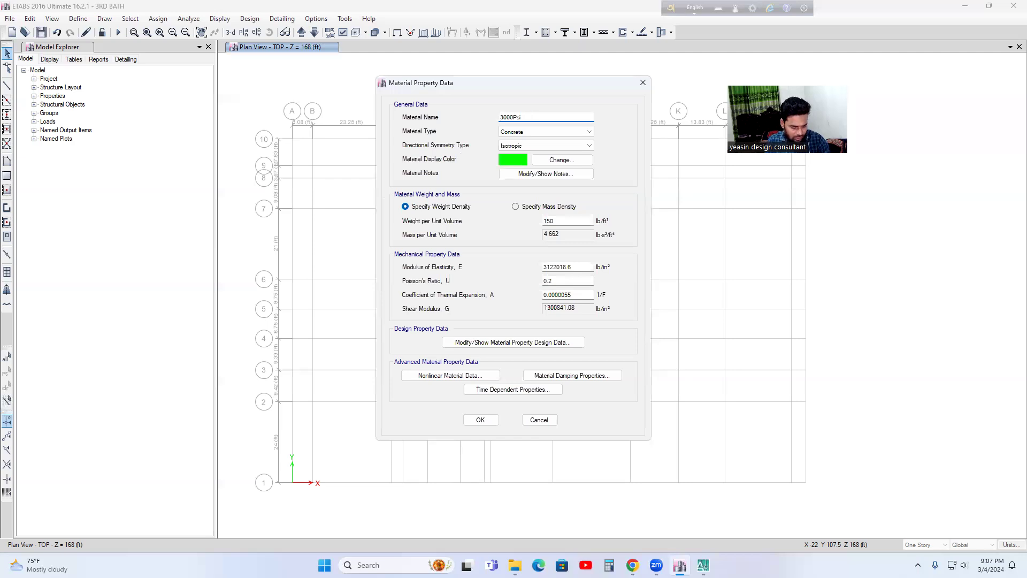
text(STONE)
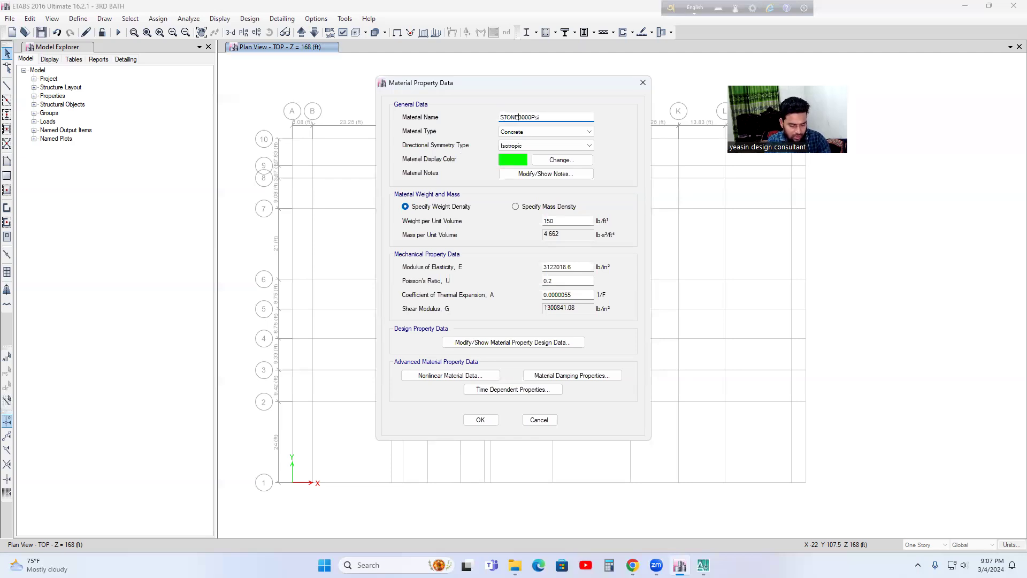
text(-)
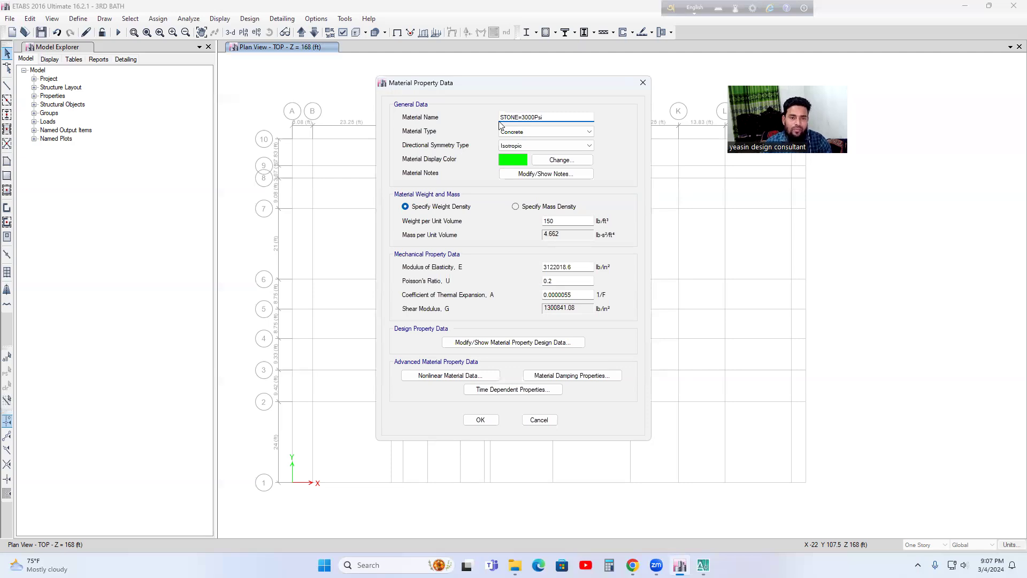
Step: Set the display color of the STONE=3000Psi material to light magenta (255, 128, 255)
click(513, 161)
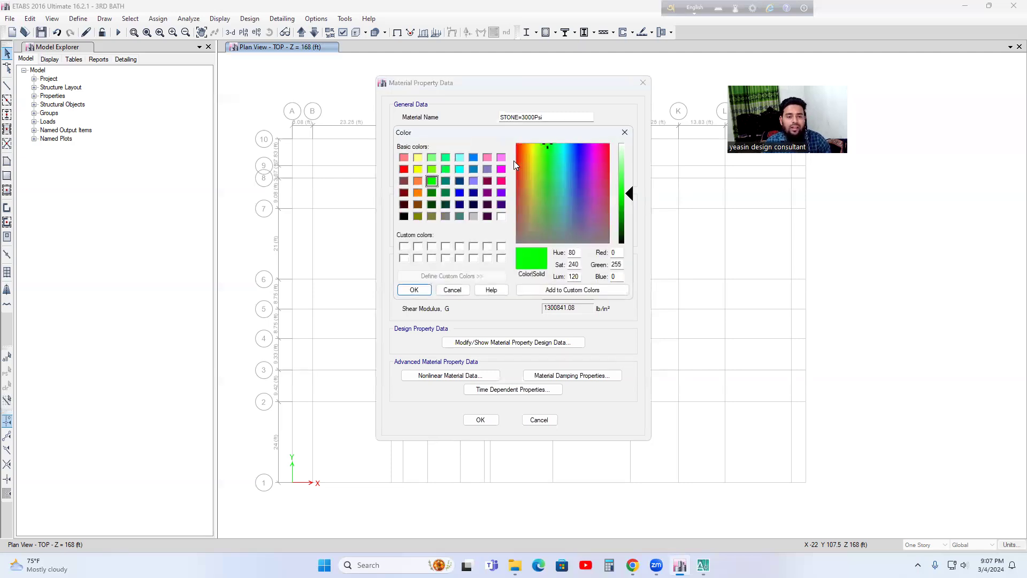
click(501, 157)
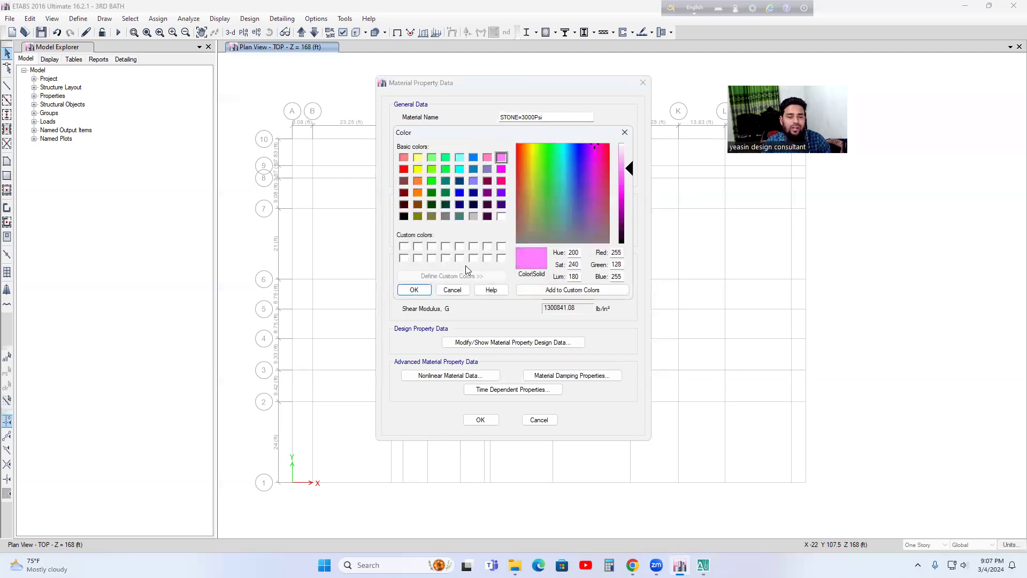
click(414, 289)
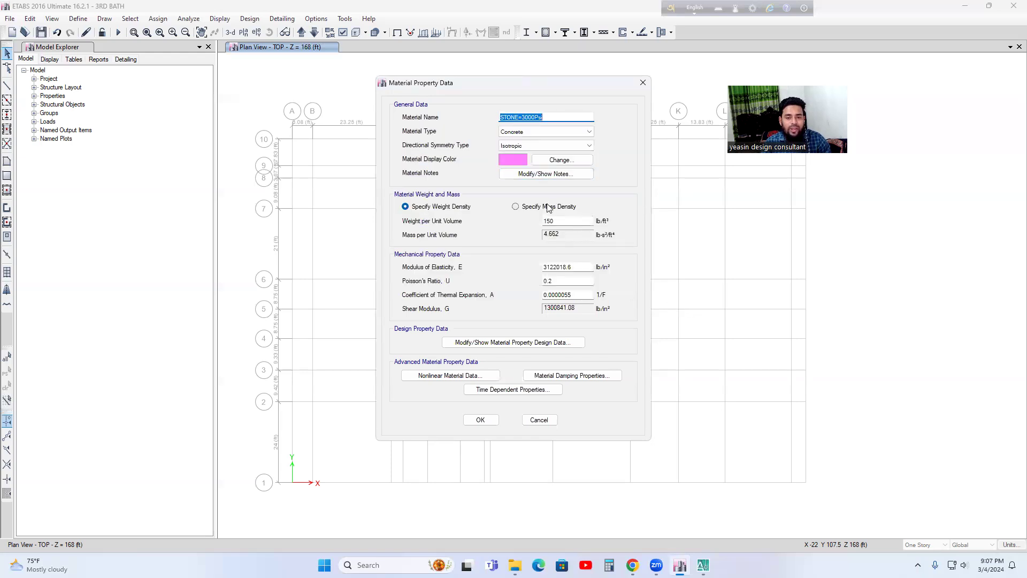
Step: Check the material notes and the weight per unit volume of the stone concrete
click(546, 176)
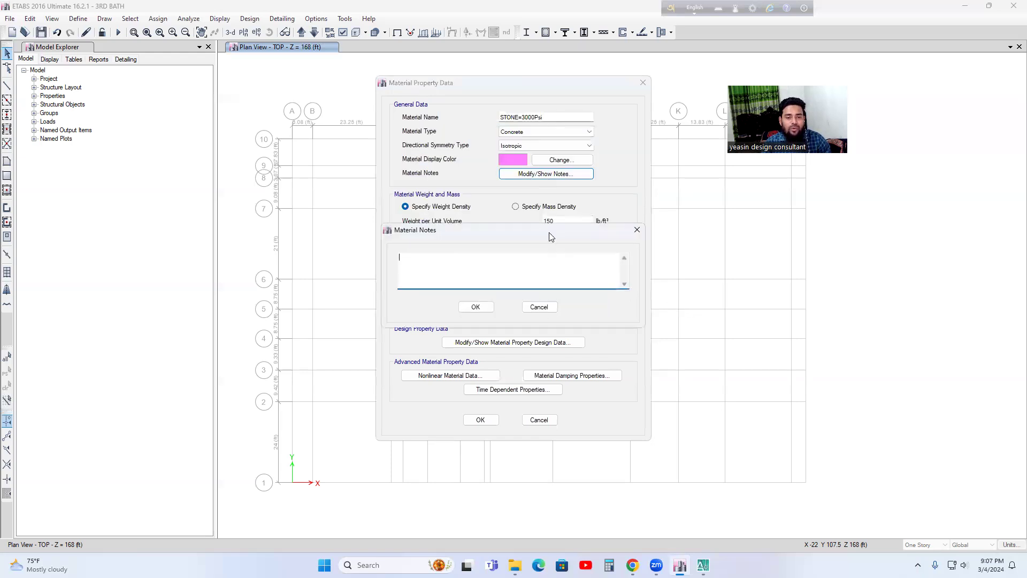
click(539, 309)
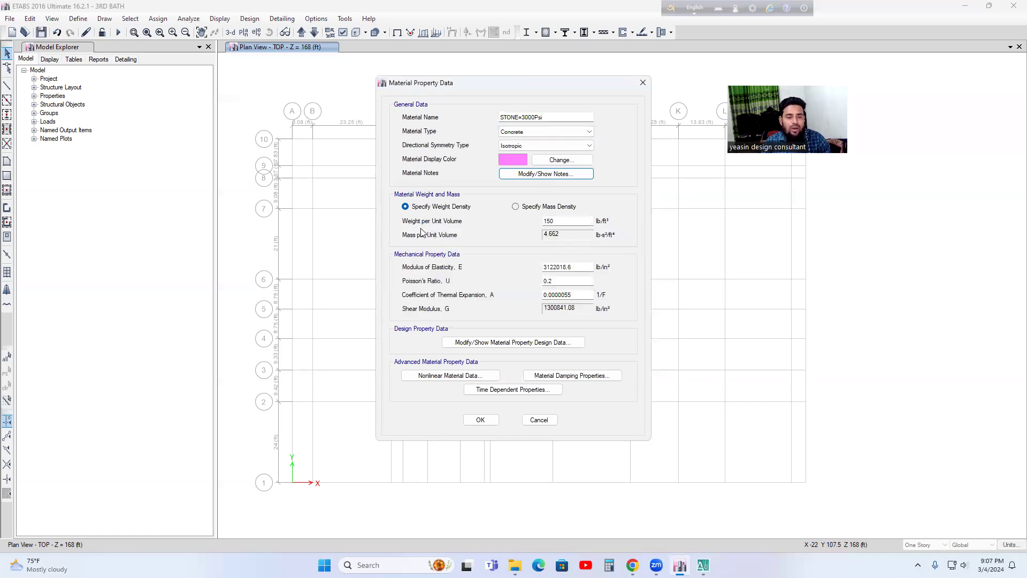
click(562, 223)
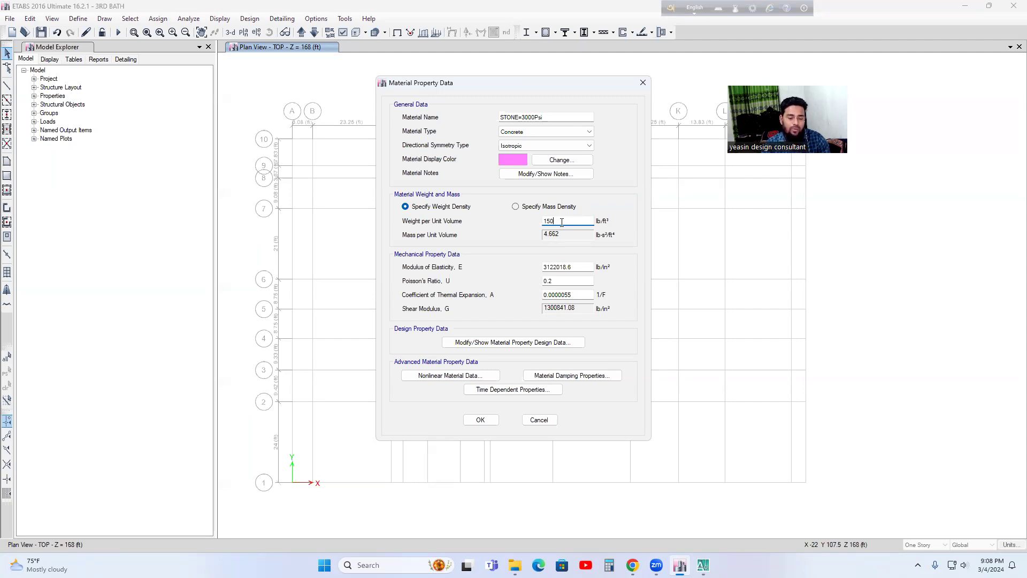
click(609, 564)
click(931, 140)
click(561, 219)
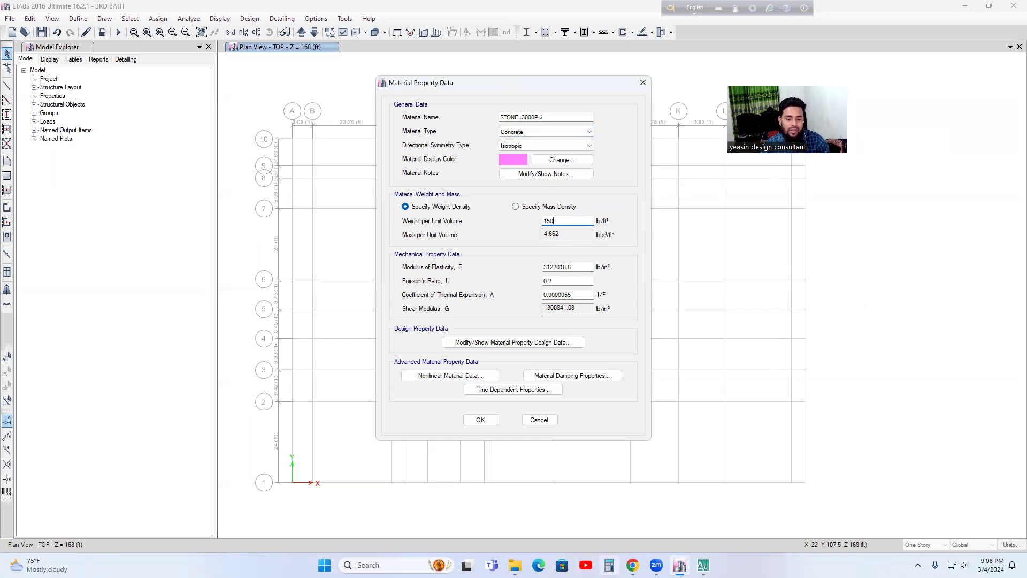
Step: Open Calculator and place it beside the Material Property Data dialog, clear of the material values
click(609, 565)
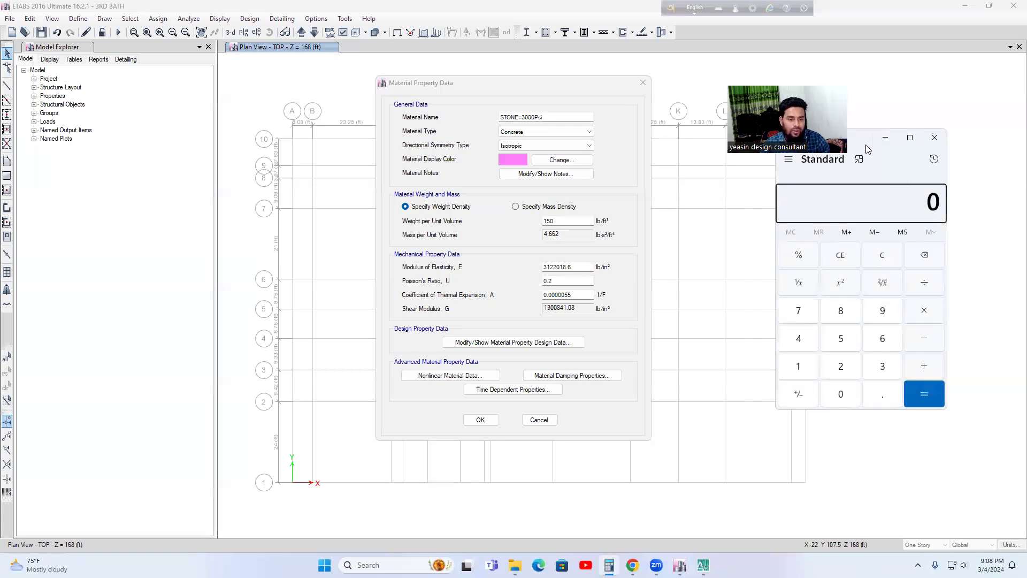
drag(866, 145, 288, 140)
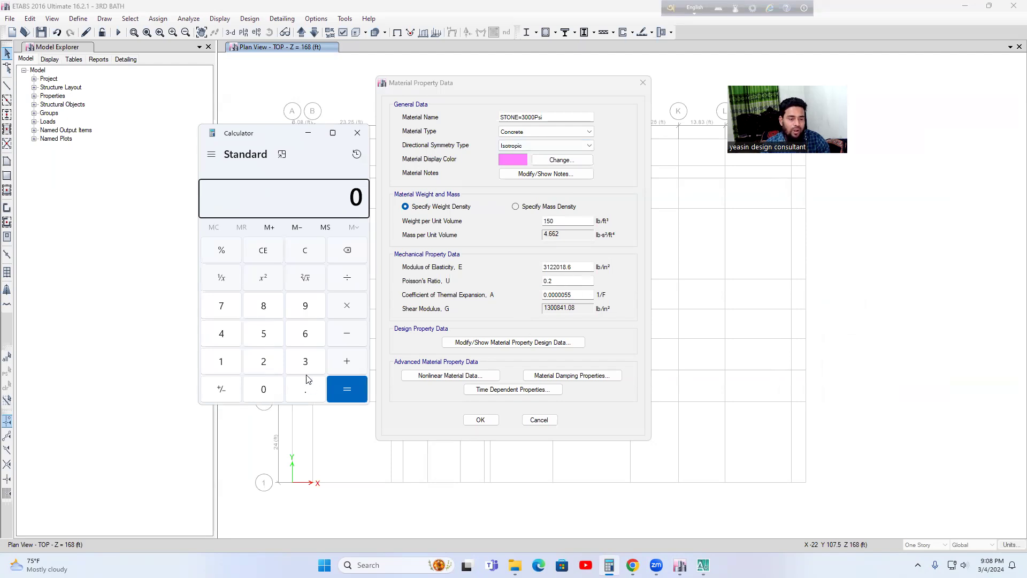
click(265, 340)
click(221, 306)
click(261, 389)
click(258, 388)
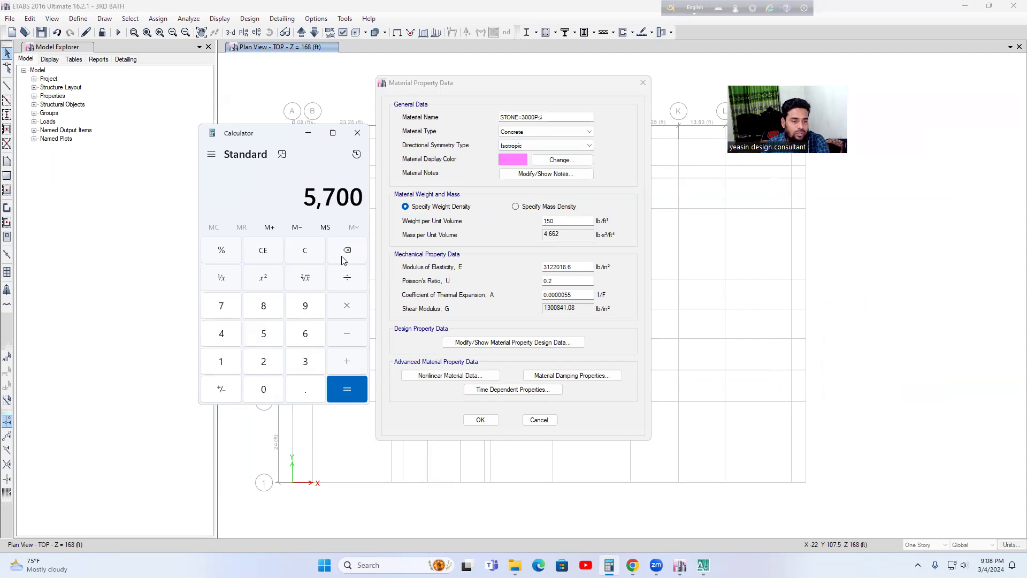
click(265, 393)
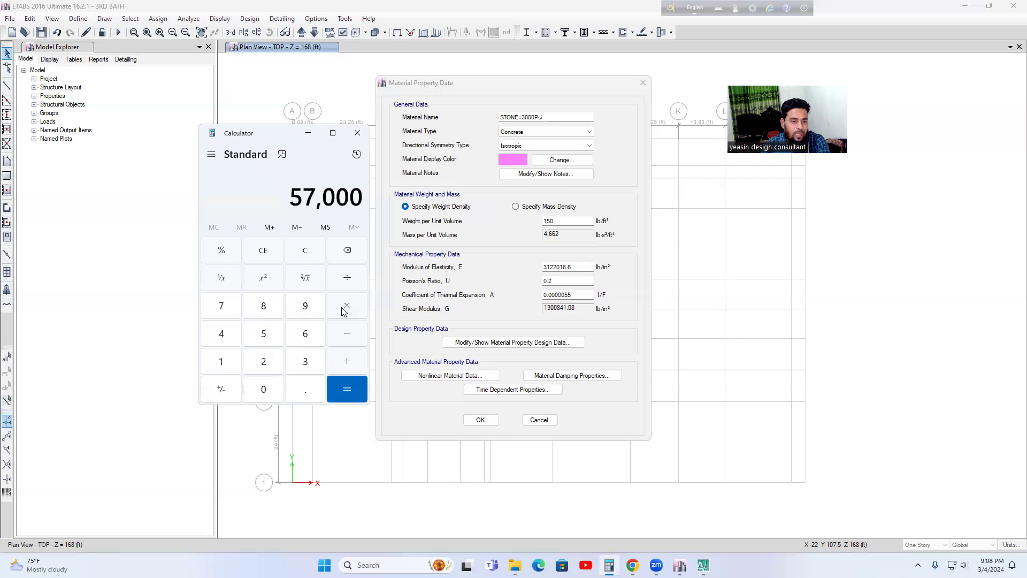
click(305, 250)
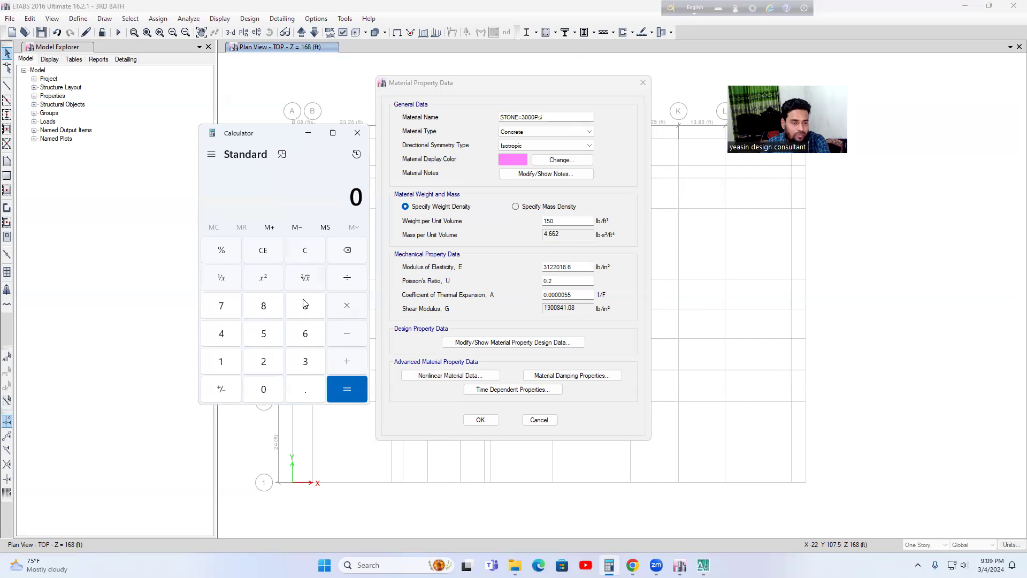
Step: Calculate the square root of 3000 multiplied by 57000 to verify the concrete's modulus of elasticity
click(305, 361)
click(262, 389)
click(261, 390)
click(261, 391)
click(305, 277)
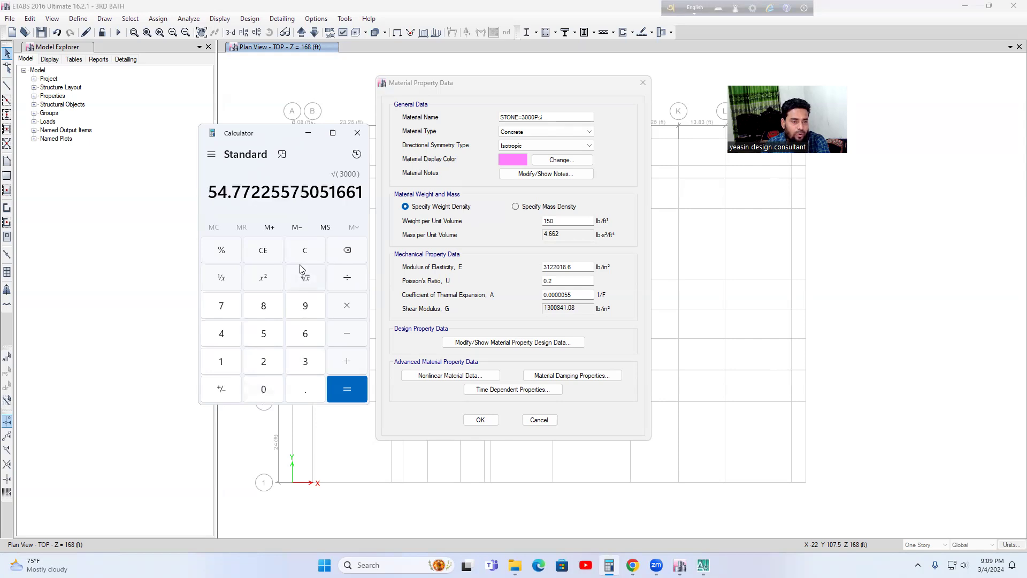
click(347, 309)
click(264, 334)
click(221, 305)
click(263, 390)
click(265, 390)
click(274, 394)
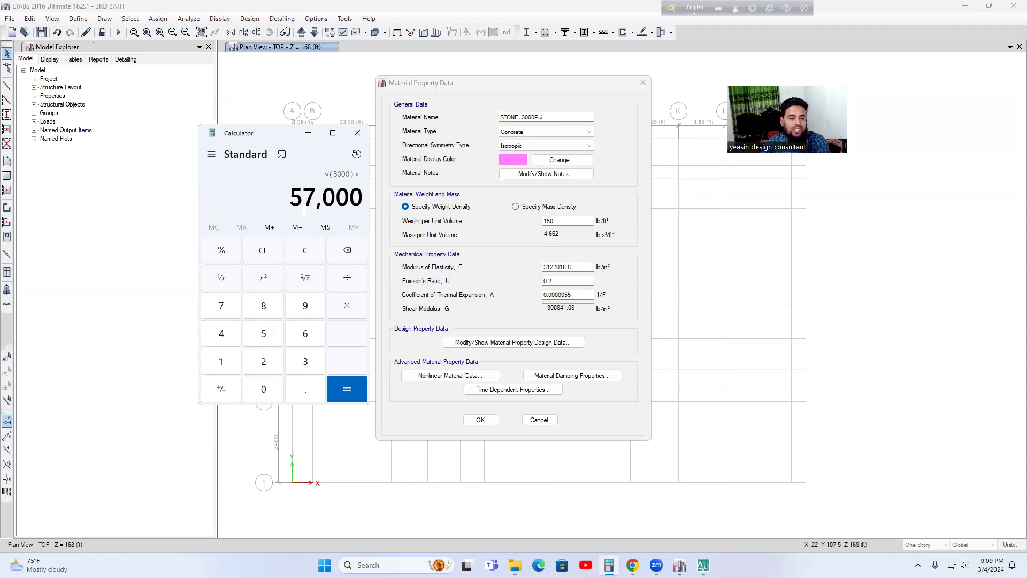
click(345, 395)
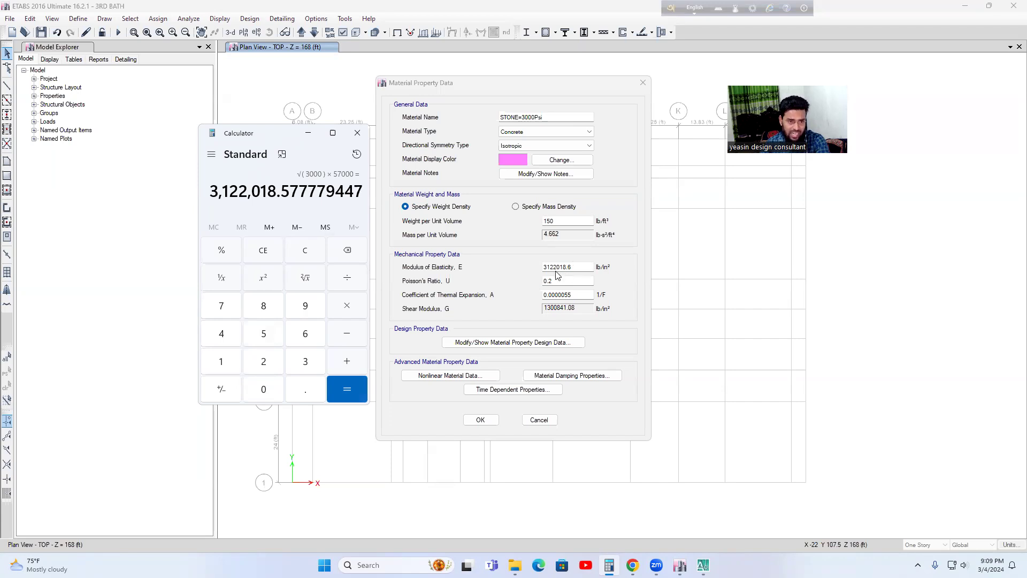
click(307, 256)
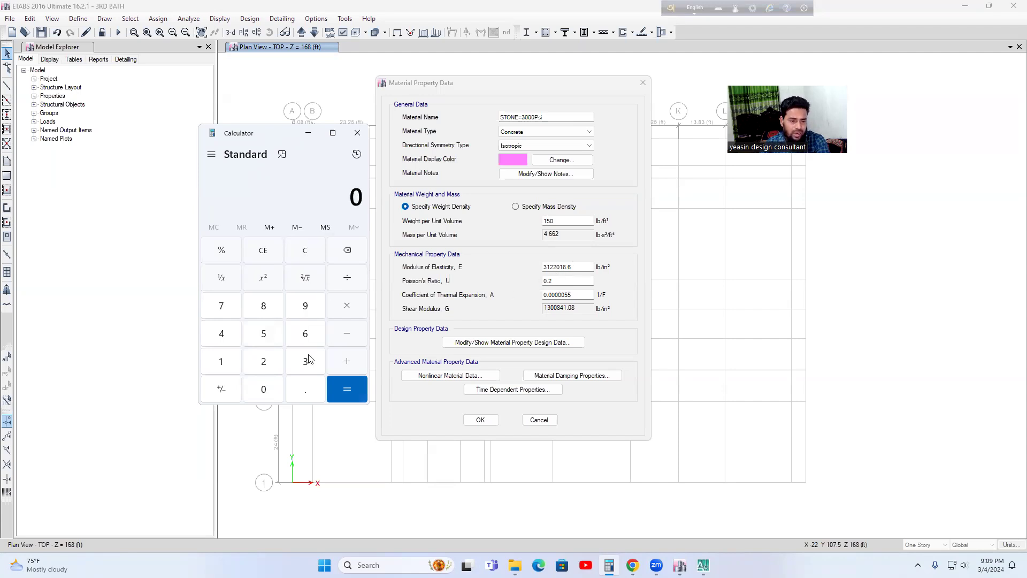
click(222, 334)
click(261, 390)
click(261, 390)
click(261, 389)
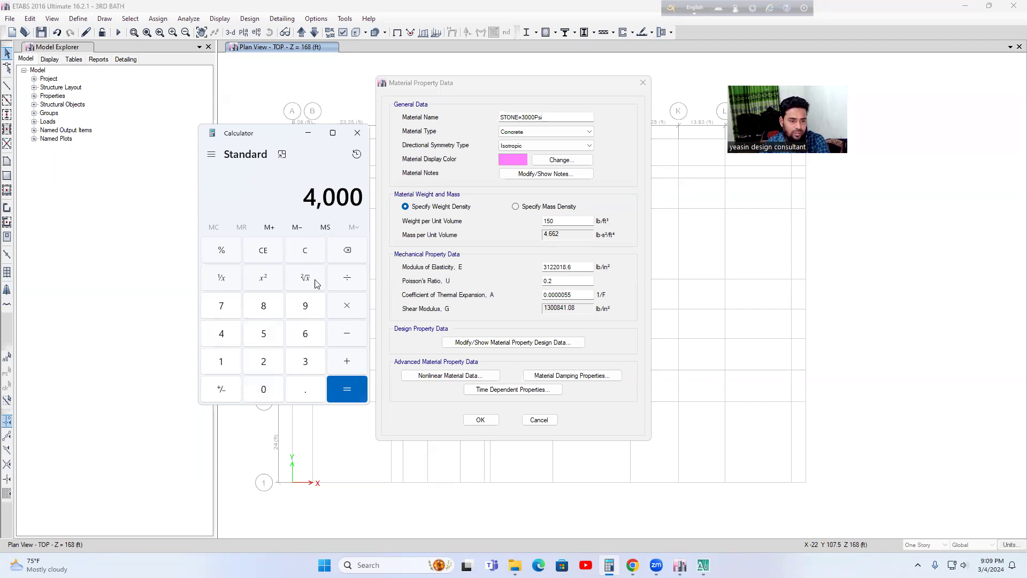
click(309, 277)
click(347, 306)
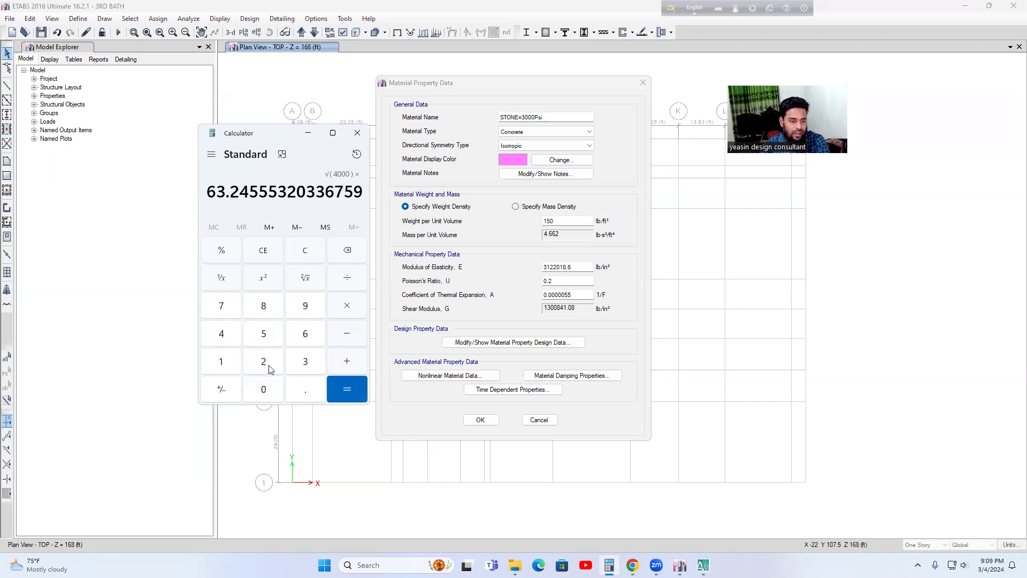
click(263, 334)
click(225, 305)
click(262, 373)
click(262, 373)
click(262, 373)
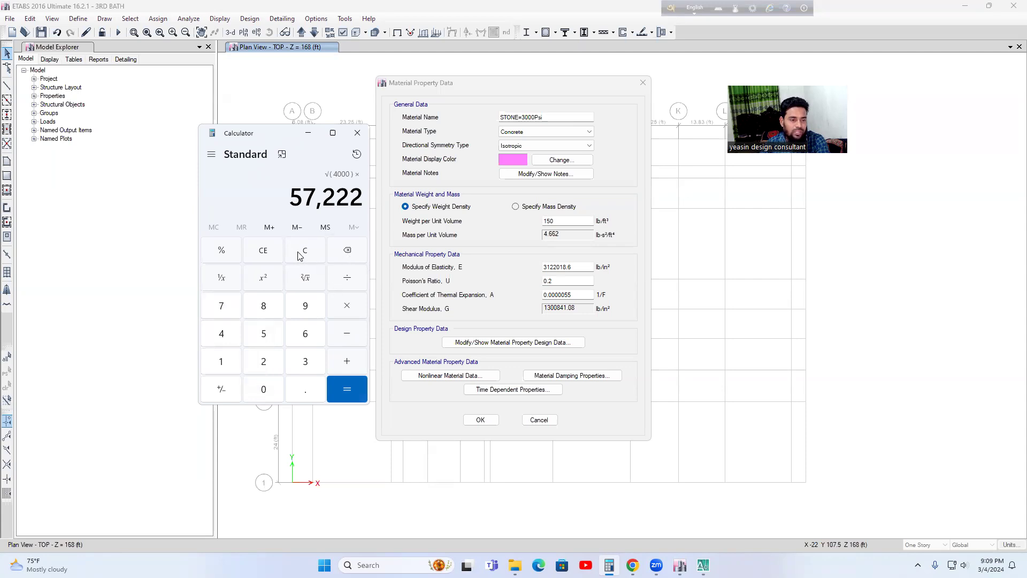
click(268, 254)
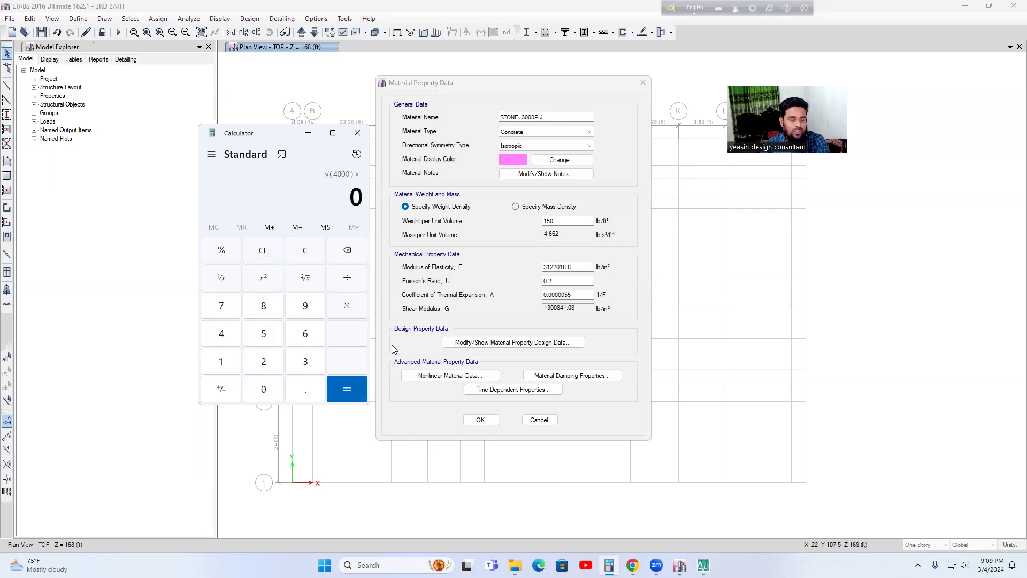
Step: Close Calculator, check the specified compressive strength f'c in the design data and accept the STONE=3000Psi material
click(357, 132)
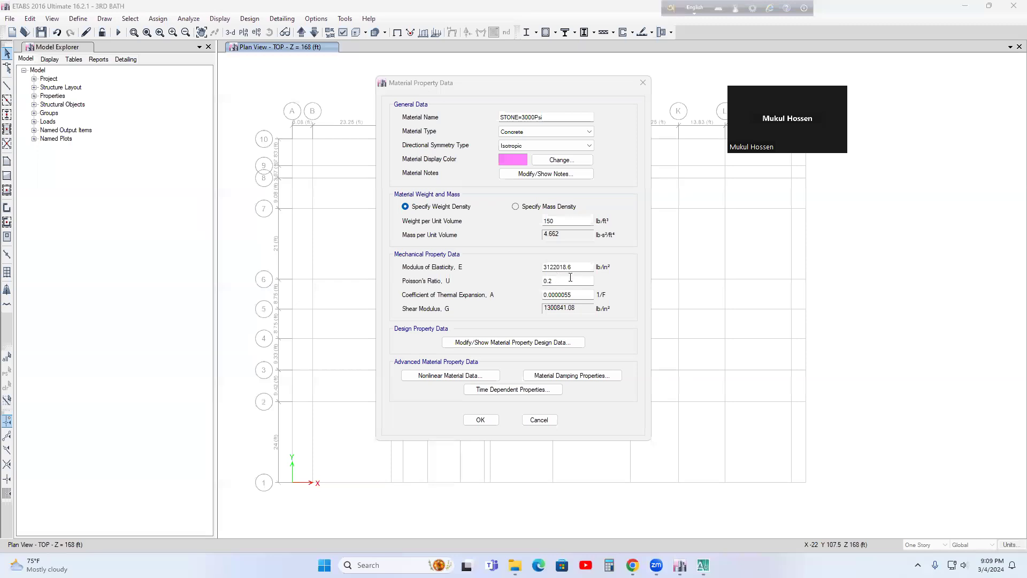
click(482, 343)
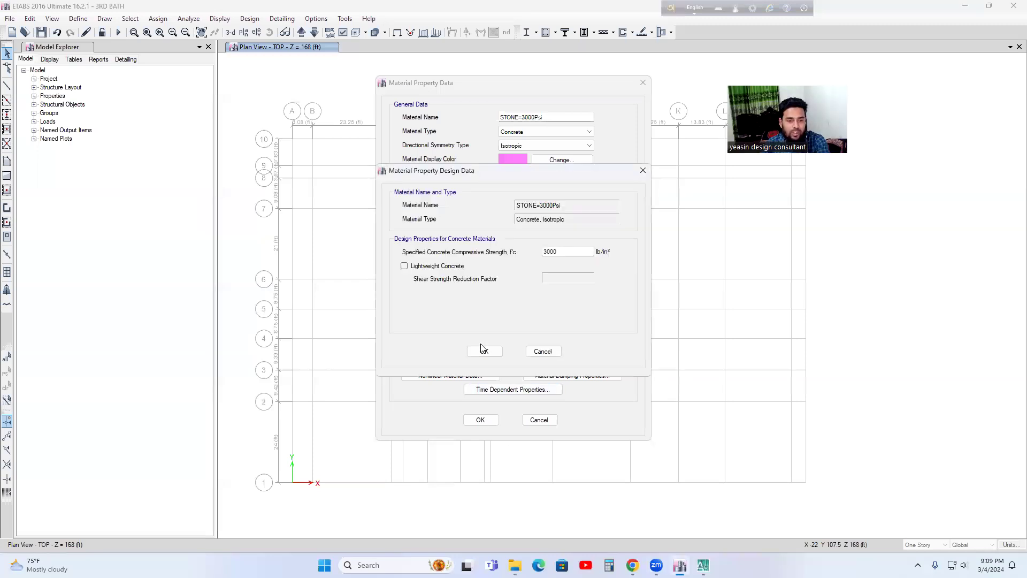
click(561, 251)
click(484, 350)
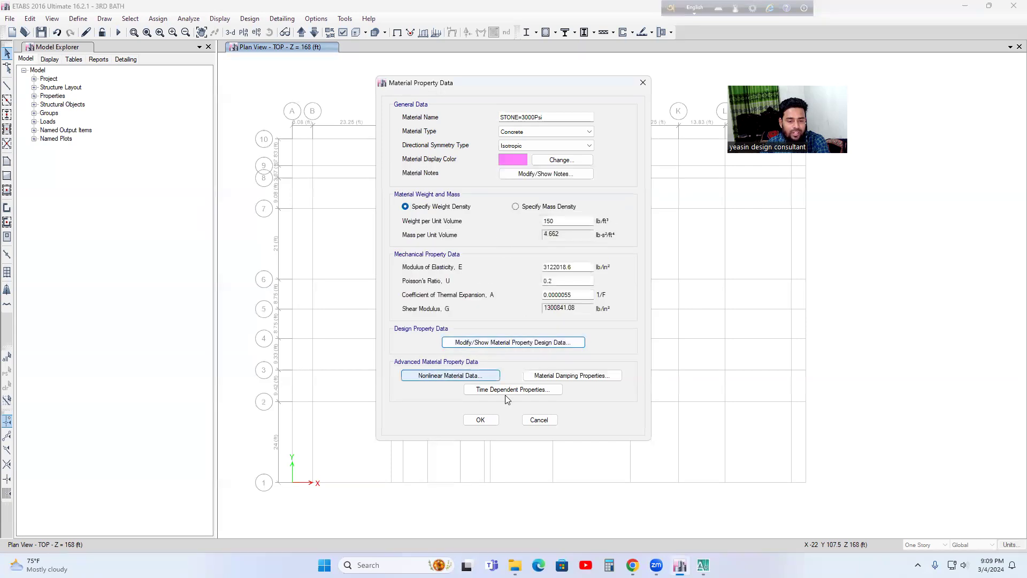
click(480, 420)
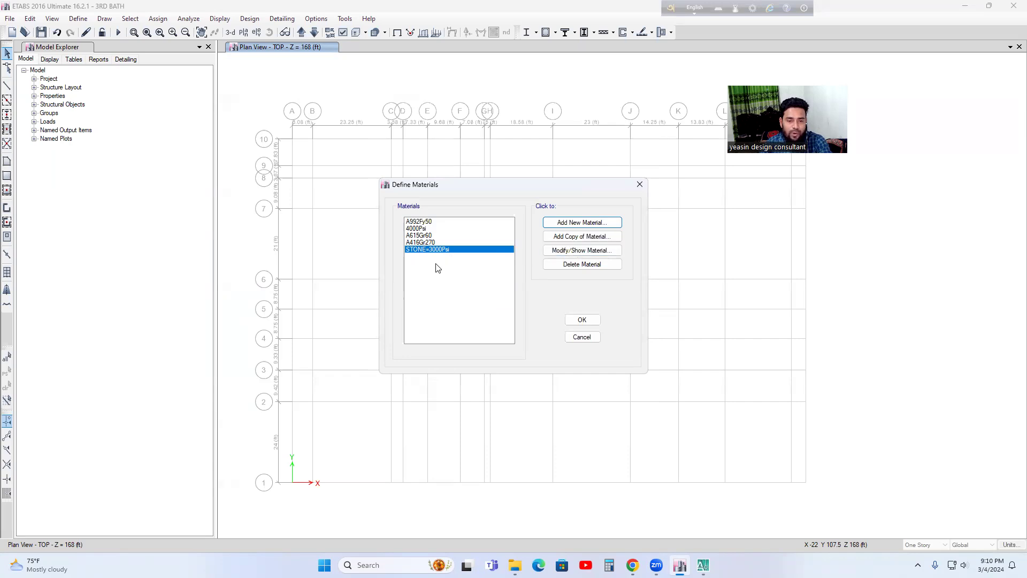
Step: Add a copy of the STONE=3000Psi material and name it BRICK=3000 PSI
click(571, 237)
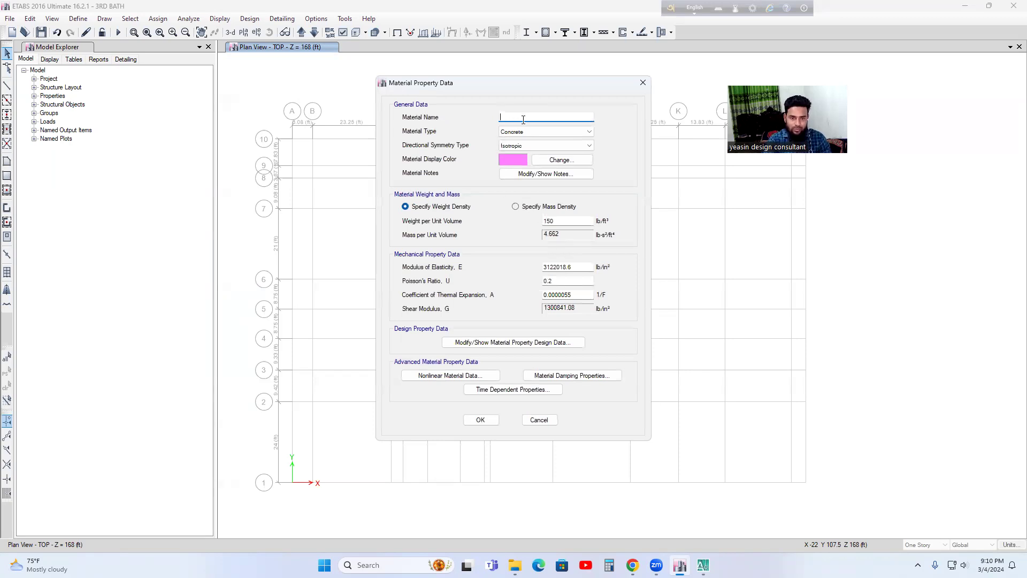
text(BRICK=)
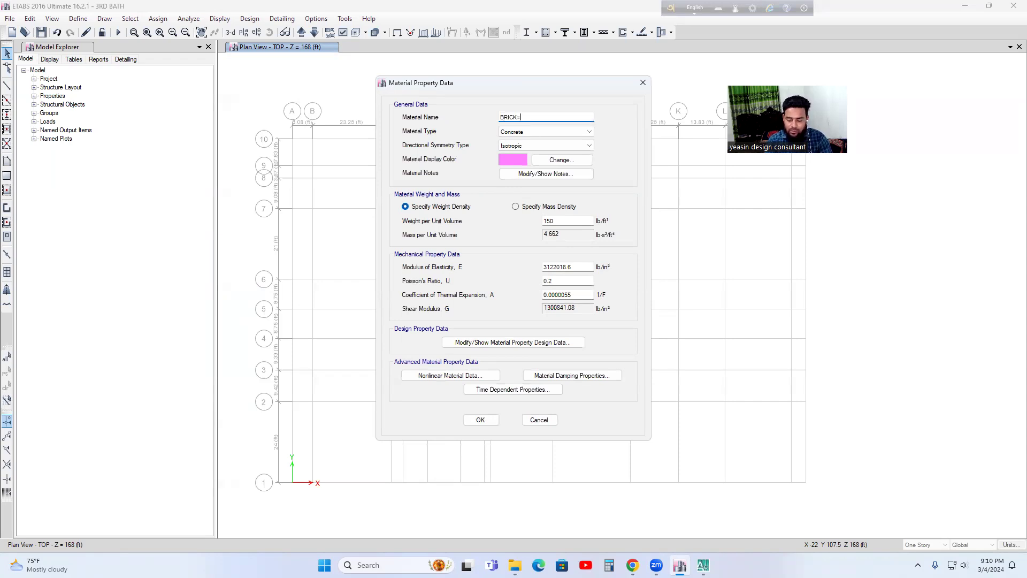
text(3000 PSI)
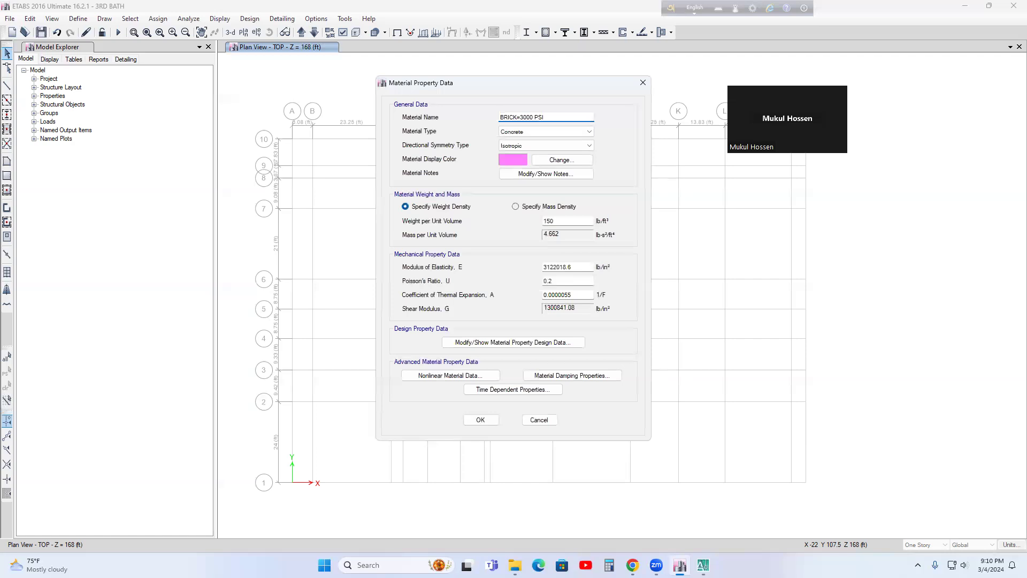
Step: Set the display color of the BRICK=3000 PSI material to light cyan (128, 255, 255)
click(554, 160)
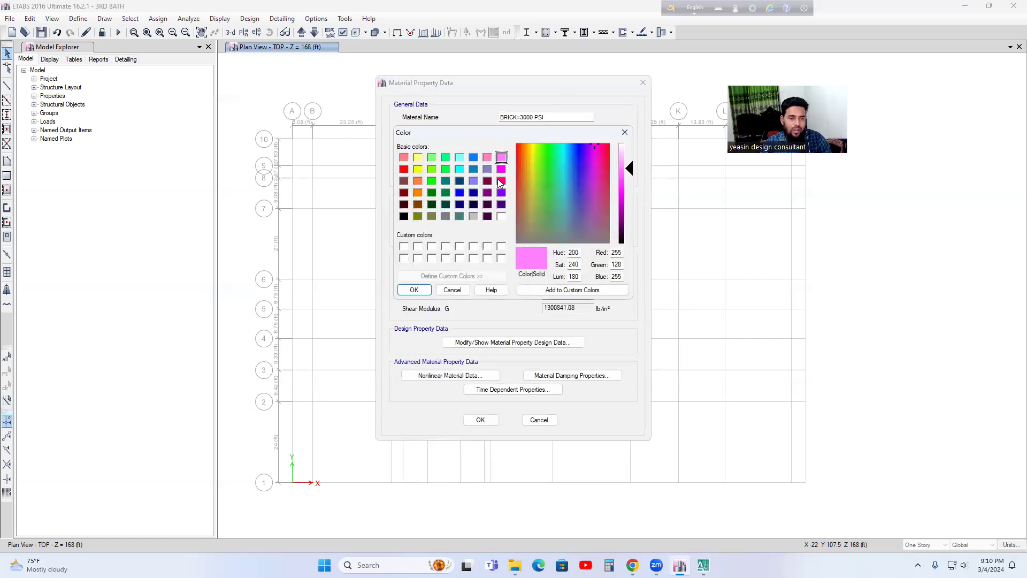
click(458, 160)
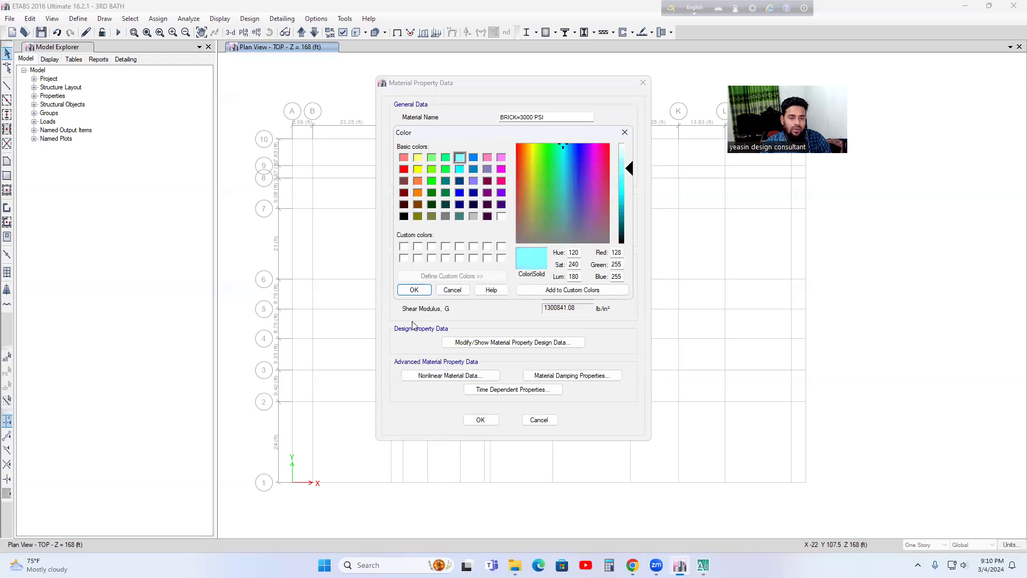
click(414, 290)
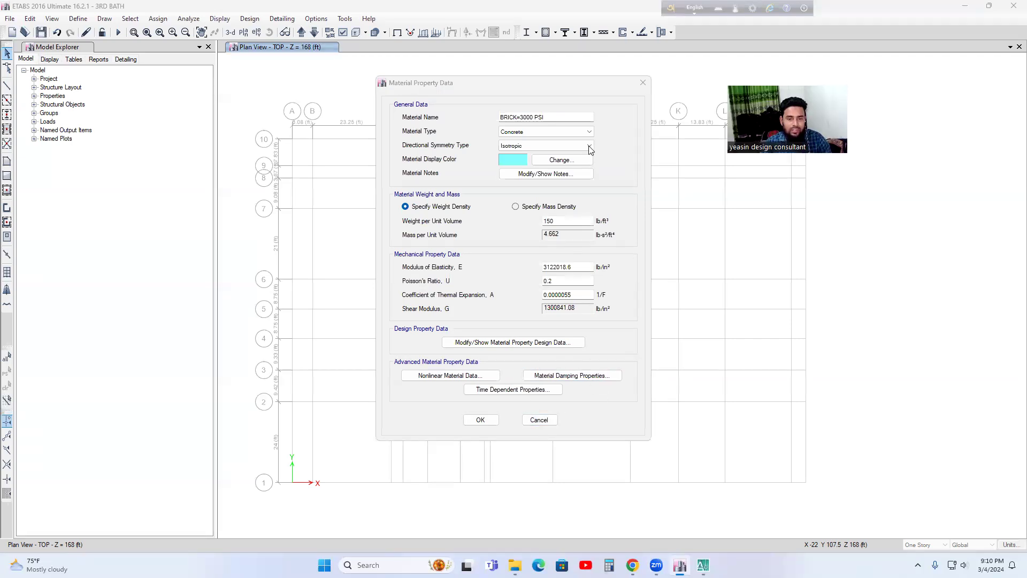
Step: Set the display color of the BRICK=3000 PSI material to purple (128, 0, 128)
click(560, 160)
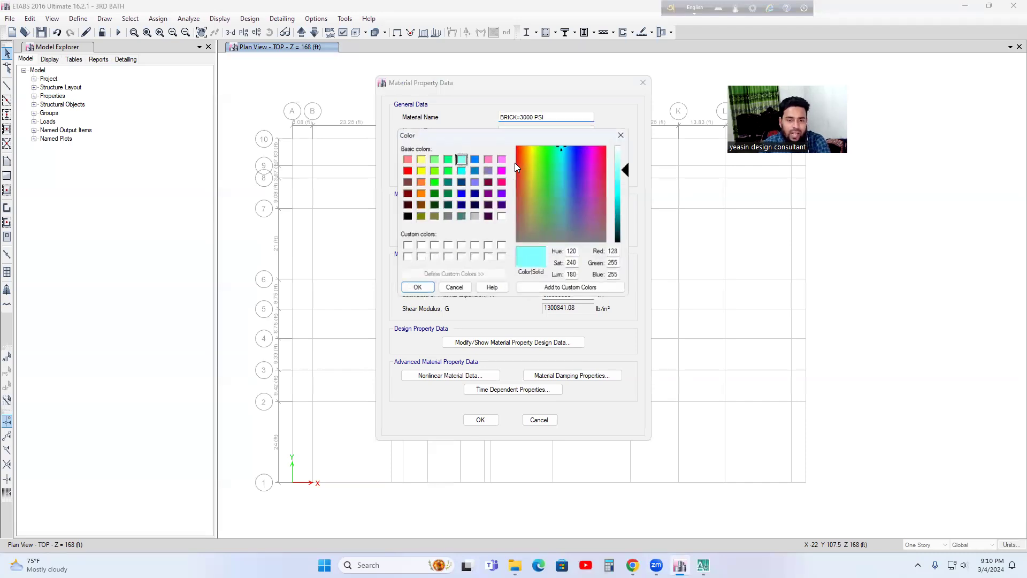
click(487, 194)
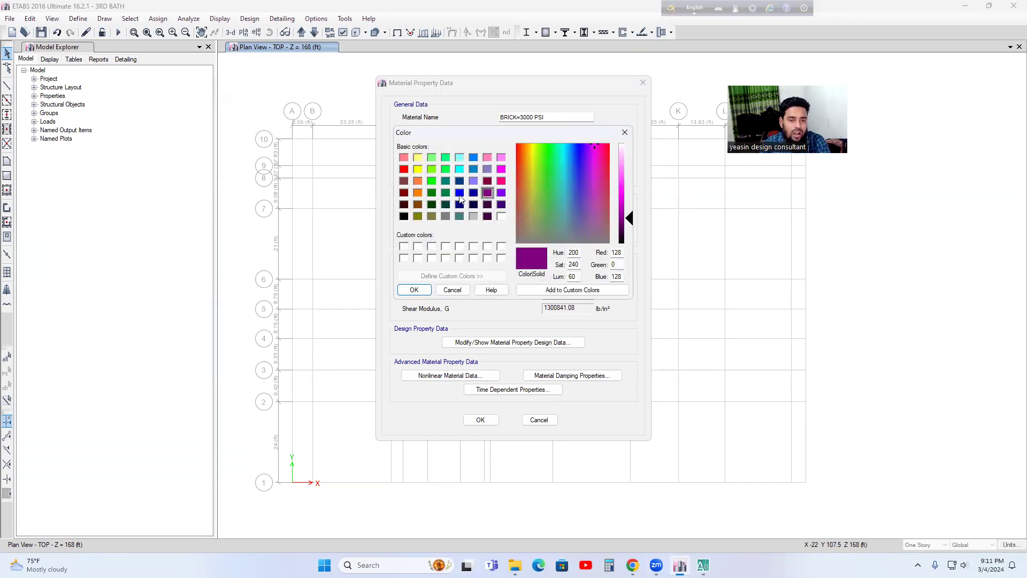
click(414, 289)
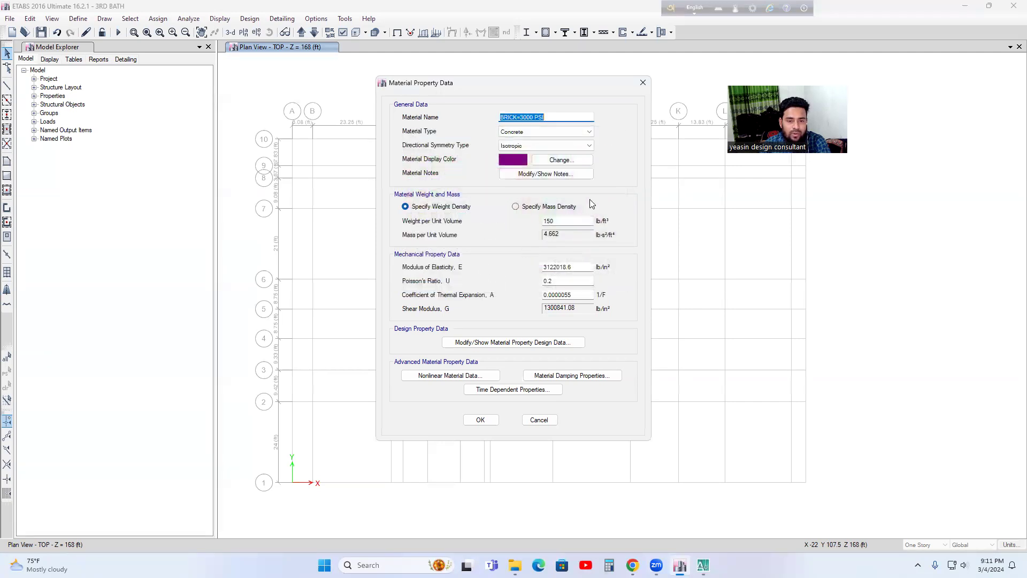
click(549, 117)
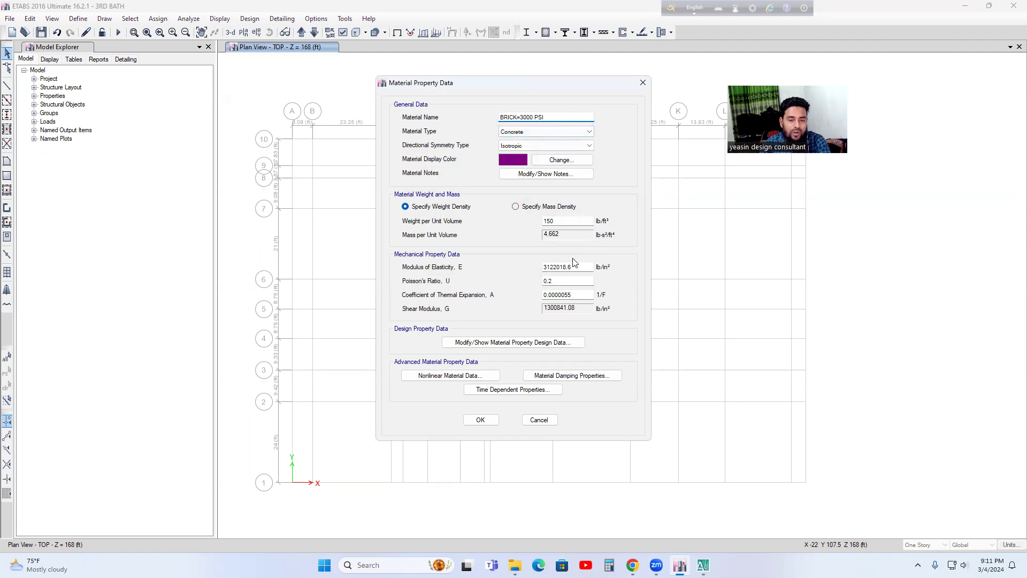
Step: Set the weight per unit volume of the BRICK=3000 PSI material to 120 lb/ft³
click(561, 221)
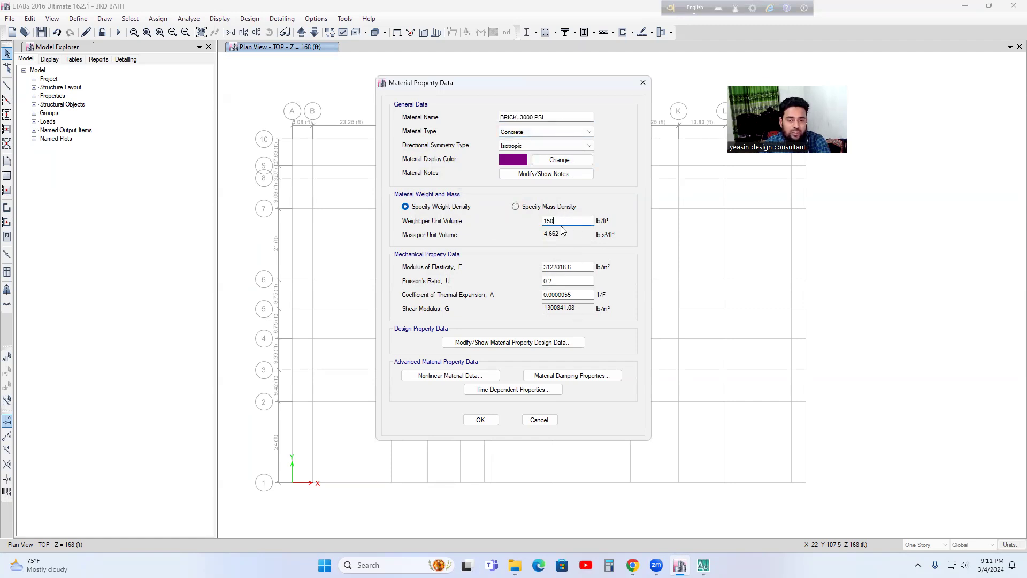
key(BackSpace)
key(BackSpace)
key(BackSpace)
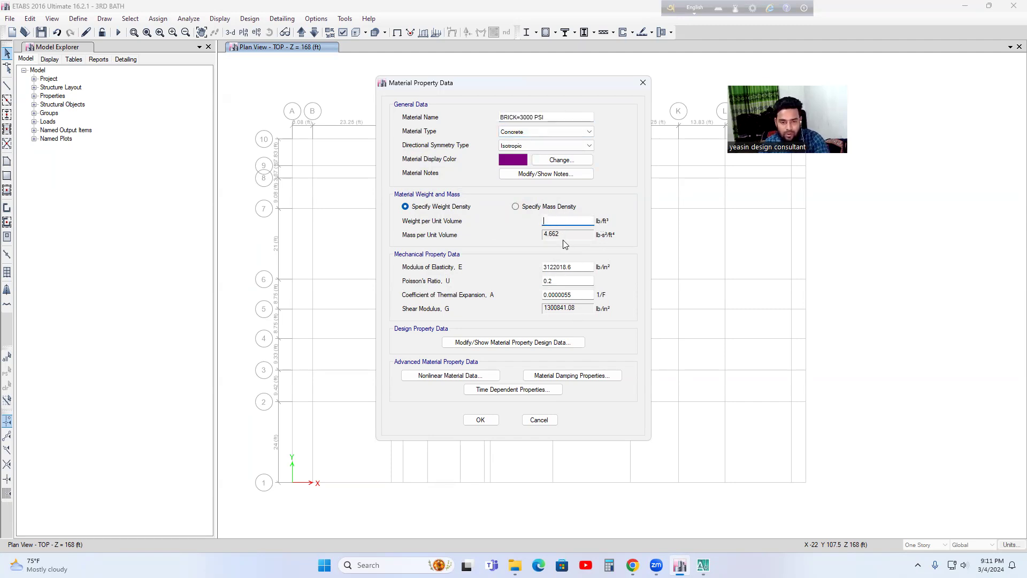
text(120)
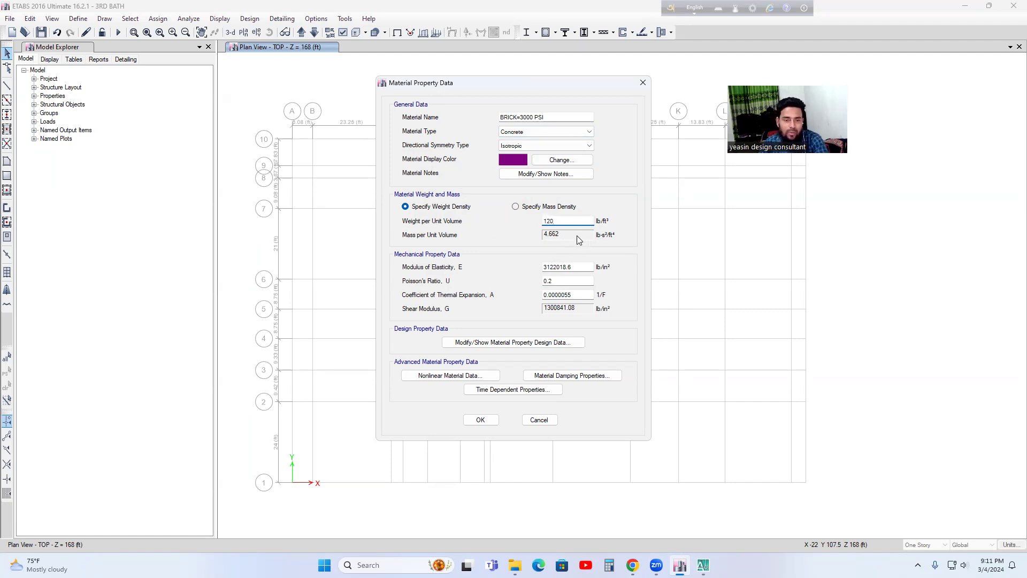
click(574, 267)
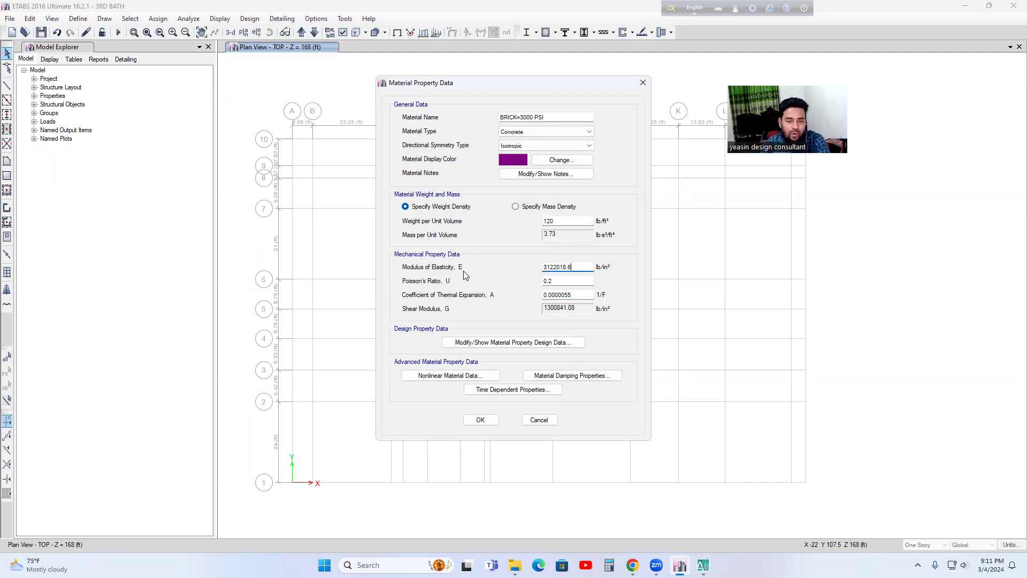
Step: Switch to Calculator and compute the brick concrete's modulus of elasticity as √3000 × 44000
click(609, 565)
drag(266, 126, 104, 133)
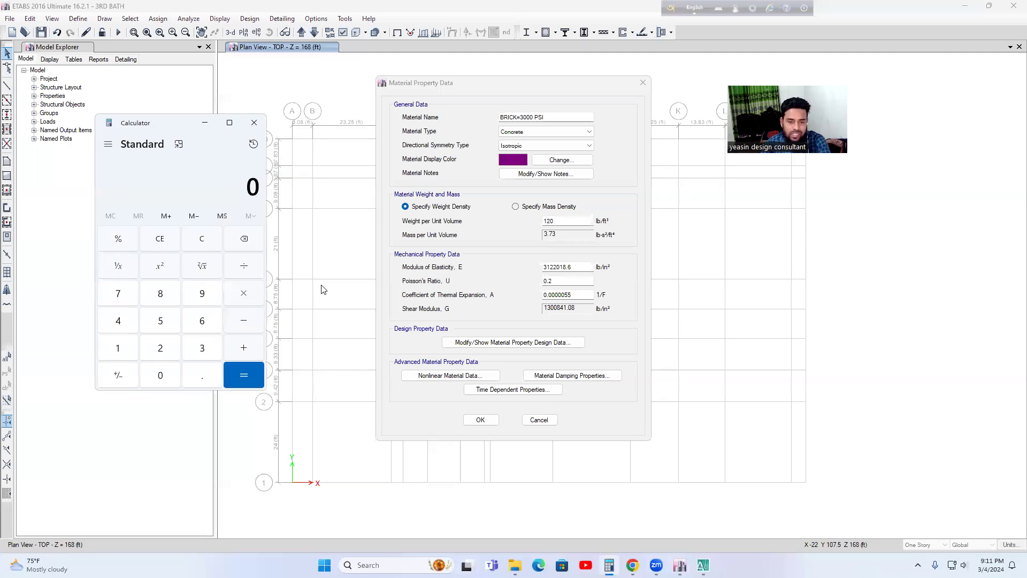
click(531, 118)
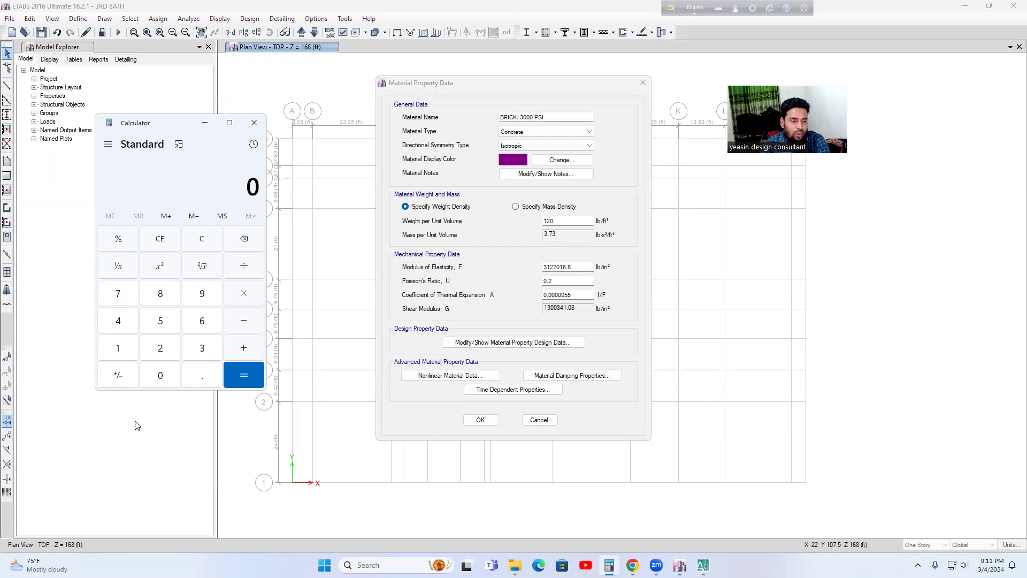
click(200, 349)
double_click(159, 376)
click(158, 377)
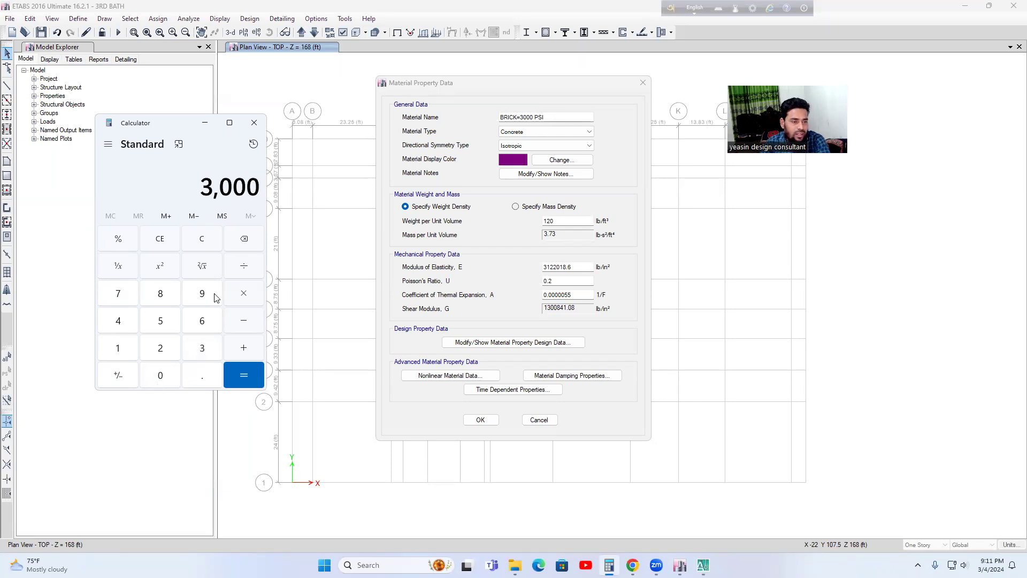
click(200, 272)
click(245, 297)
click(122, 324)
click(120, 323)
click(160, 376)
double_click(161, 375)
click(244, 377)
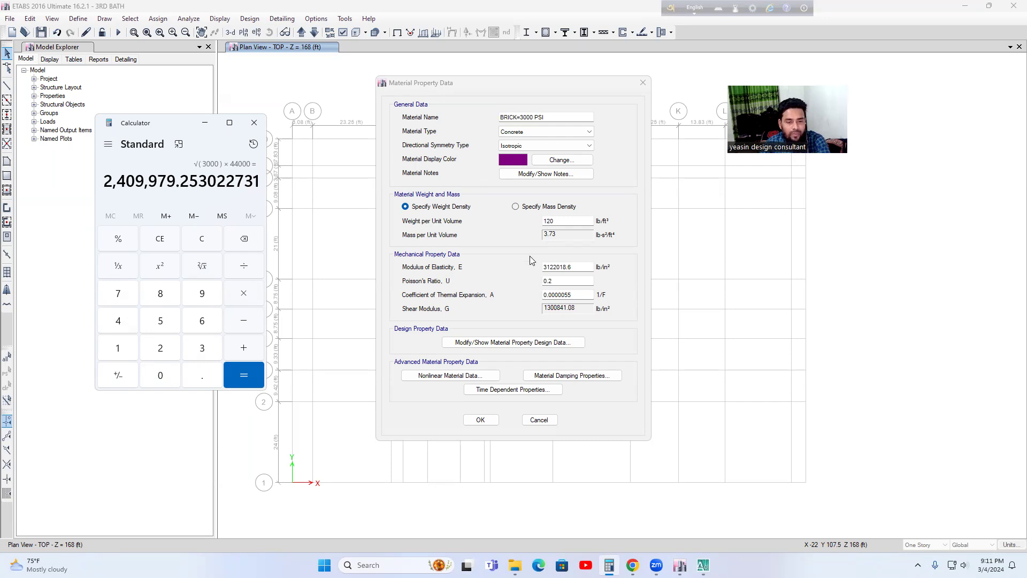
Step: Set the modulus of elasticity of the BRICK=3000 PSI material to 2409979 lb/in² and close Calculator
click(577, 266)
key(BackSpace)
key(BackSpace)
key(BackSpace)
key(BackSpace)
key(BackSpace)
key(BackSpace)
key(BackSpace)
key(BackSpace)
key(BackSpace)
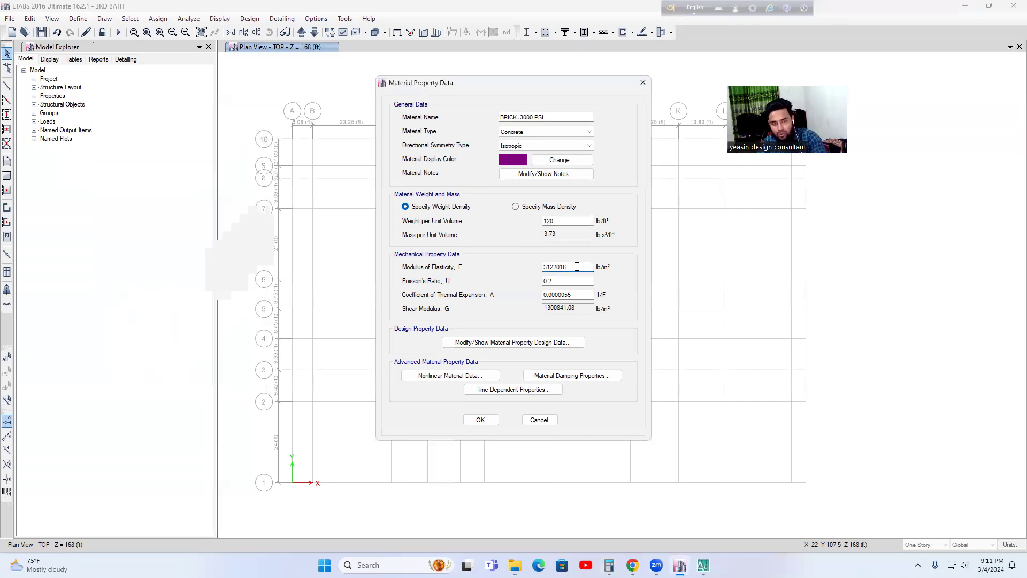
text(2409979)
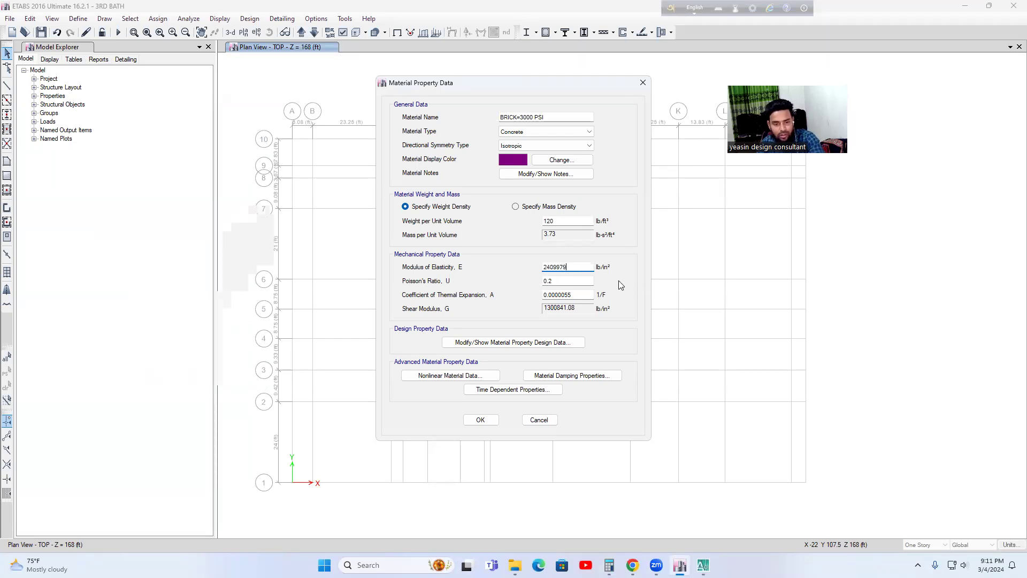
key(alt+Tab)
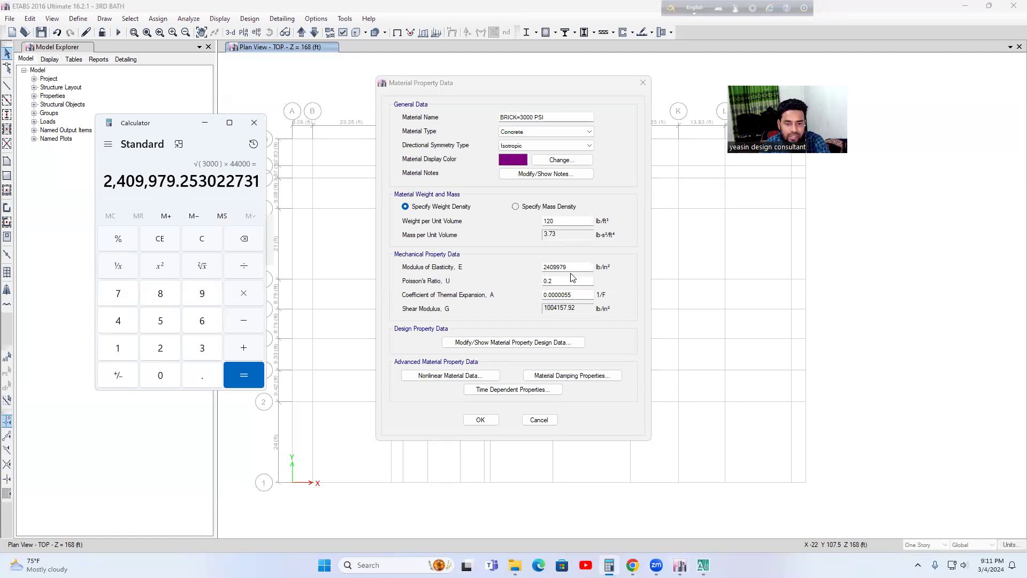
click(254, 122)
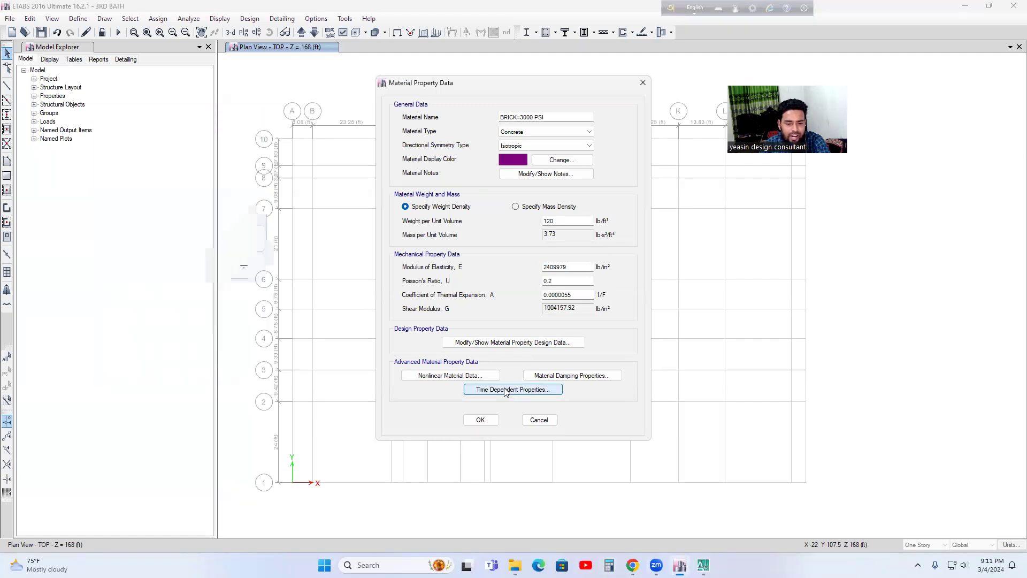
Step: Check the specified compressive strength f'c in the BRICK=3000 PSI design data, accept the material and finish the material definitions
click(505, 390)
click(541, 380)
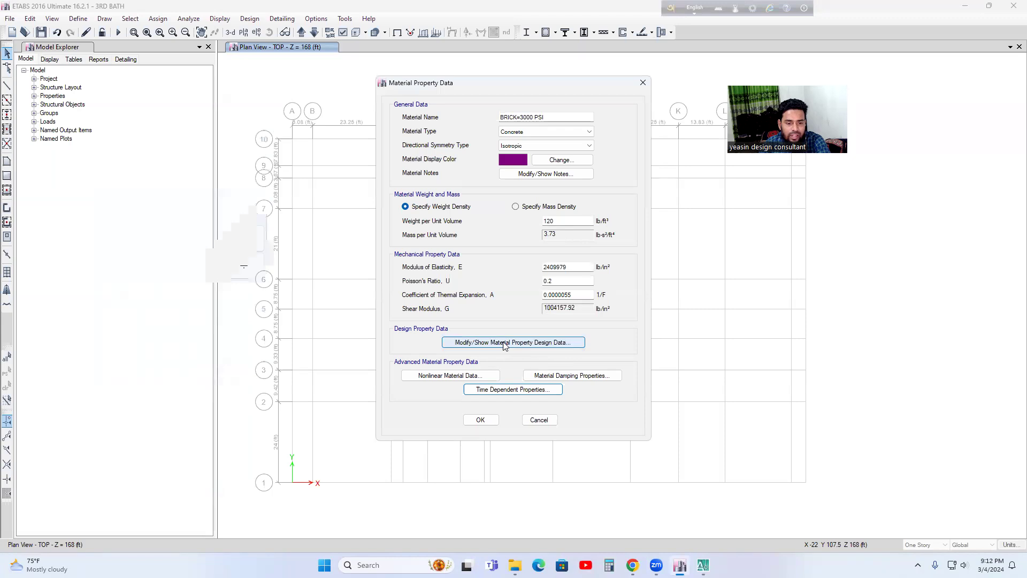
click(512, 348)
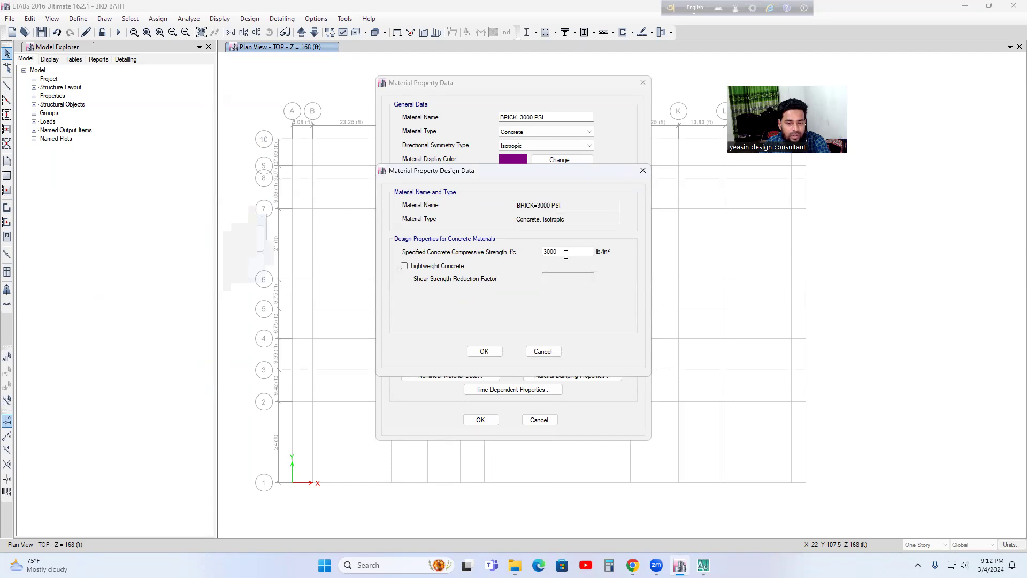
click(484, 351)
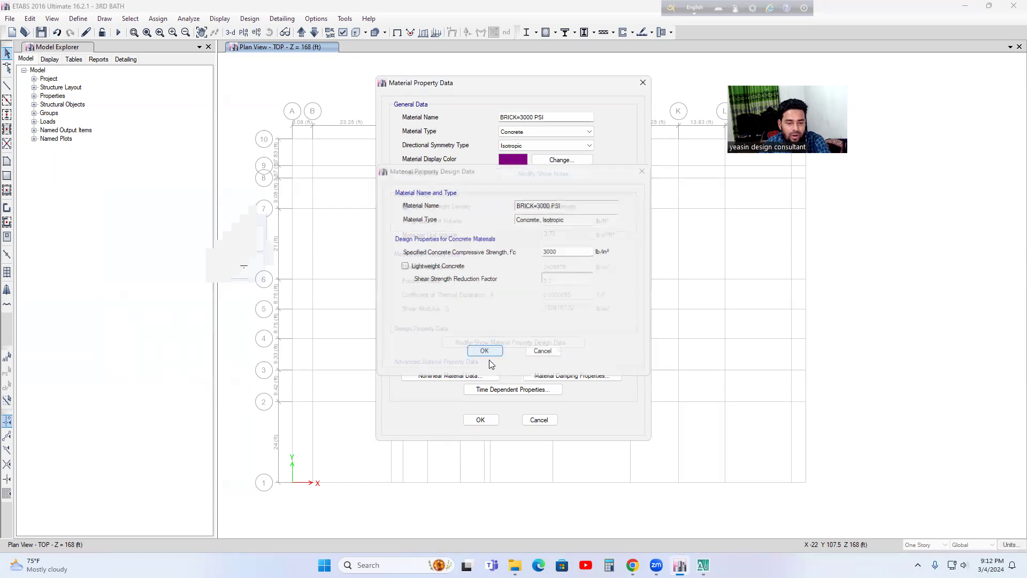
click(481, 421)
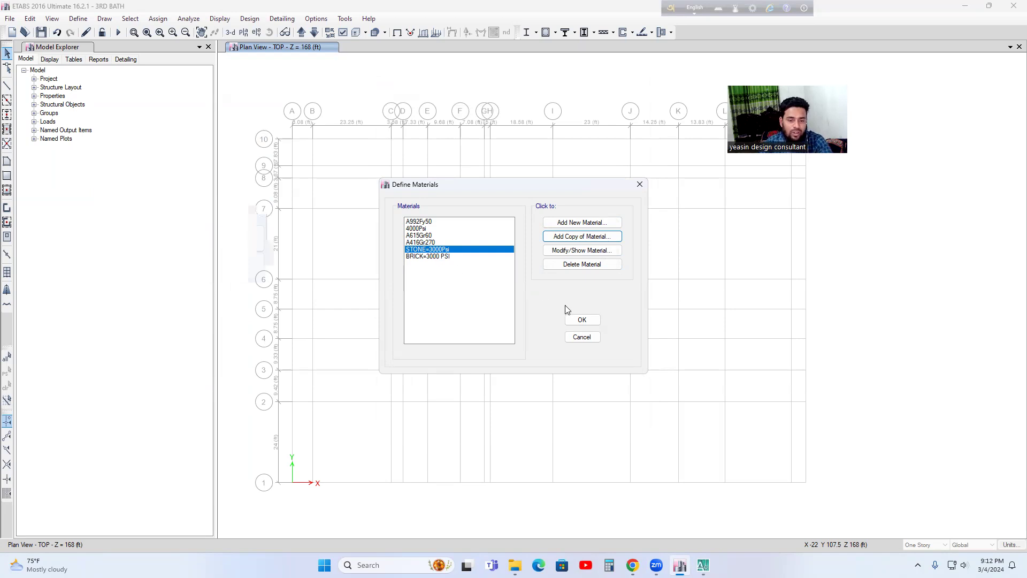
click(587, 327)
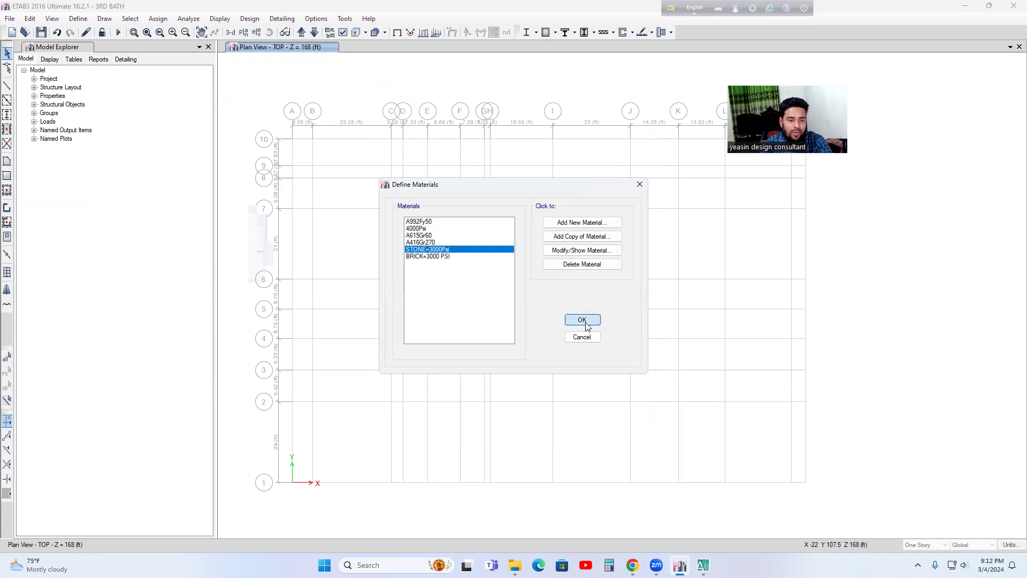
Step: Open the frame section definitions and bulk-delete A-CompBm, A-LatBm, A-LatCol, ConcBm, ConcCol, SteelBm and SteelCol
click(78, 18)
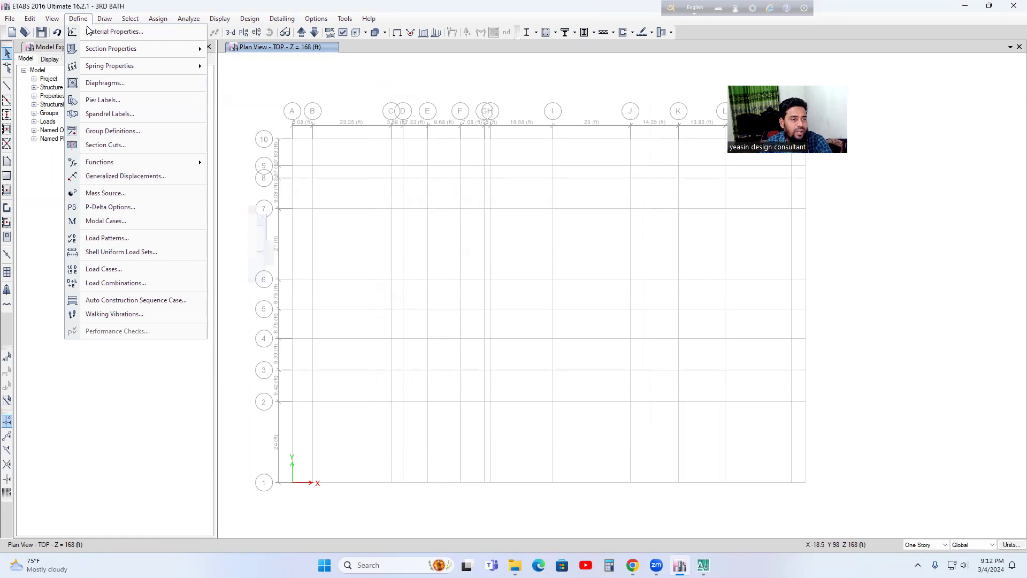
mouse_move(101, 52)
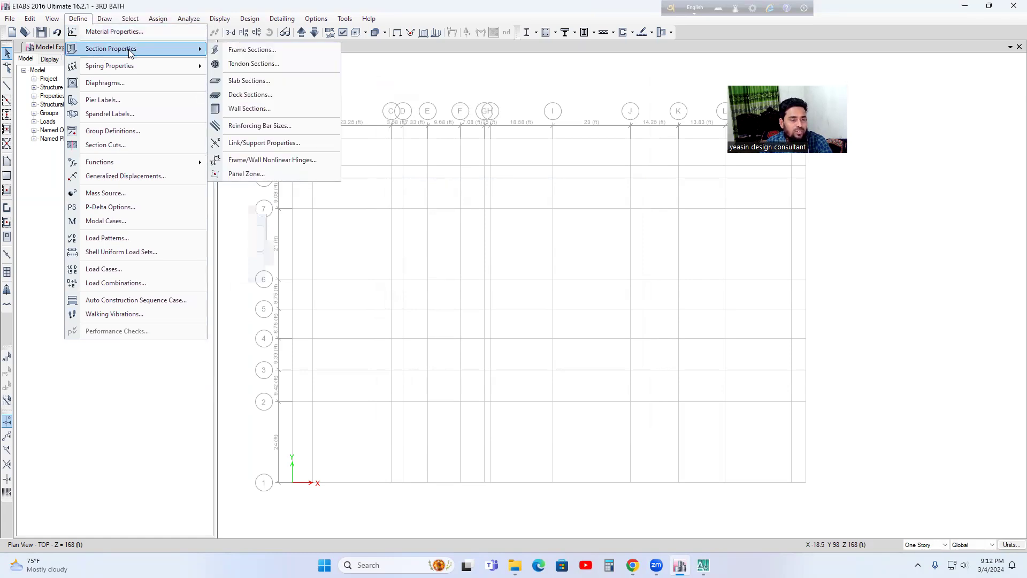
click(253, 50)
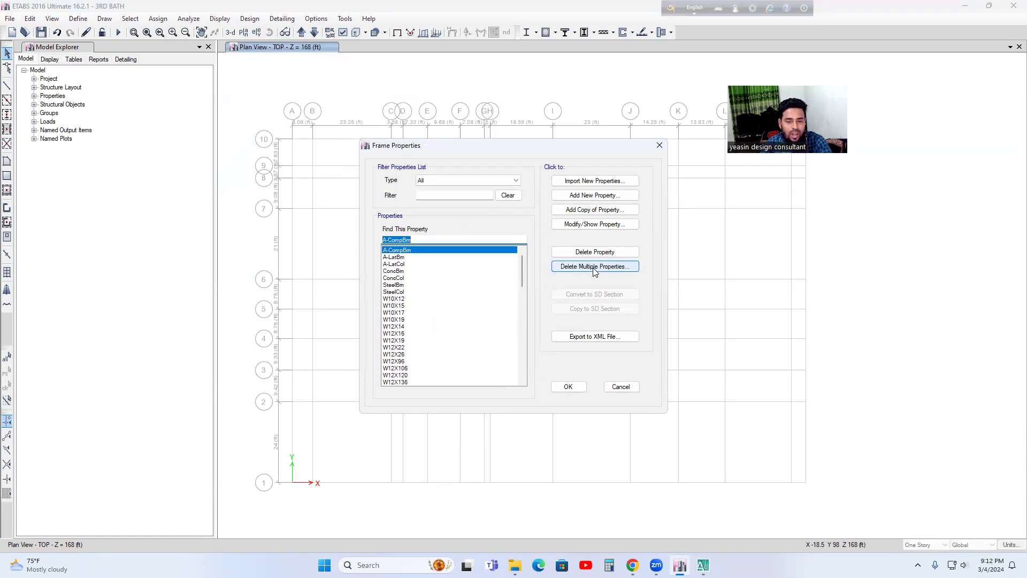
click(614, 270)
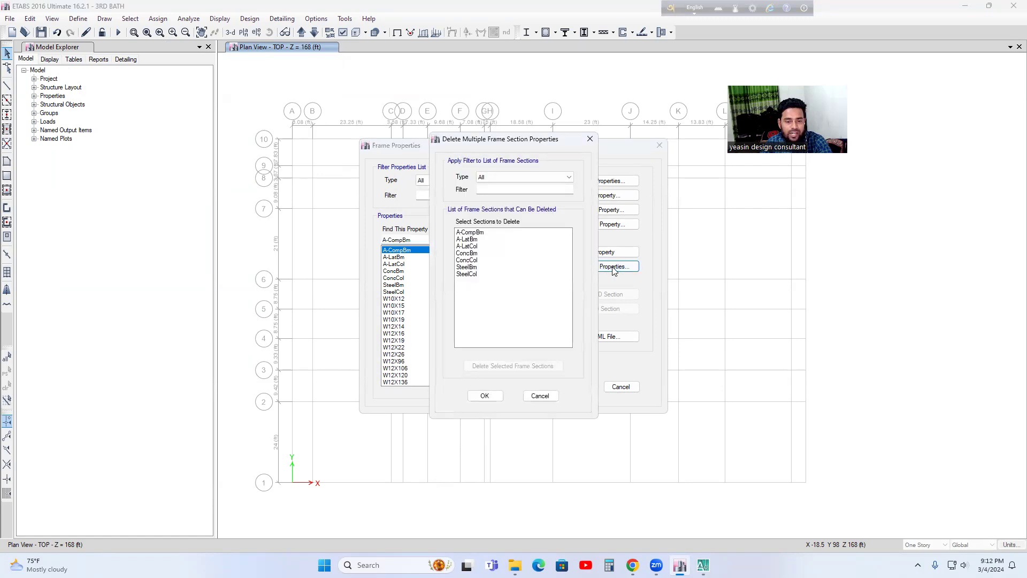
drag(502, 233, 480, 286)
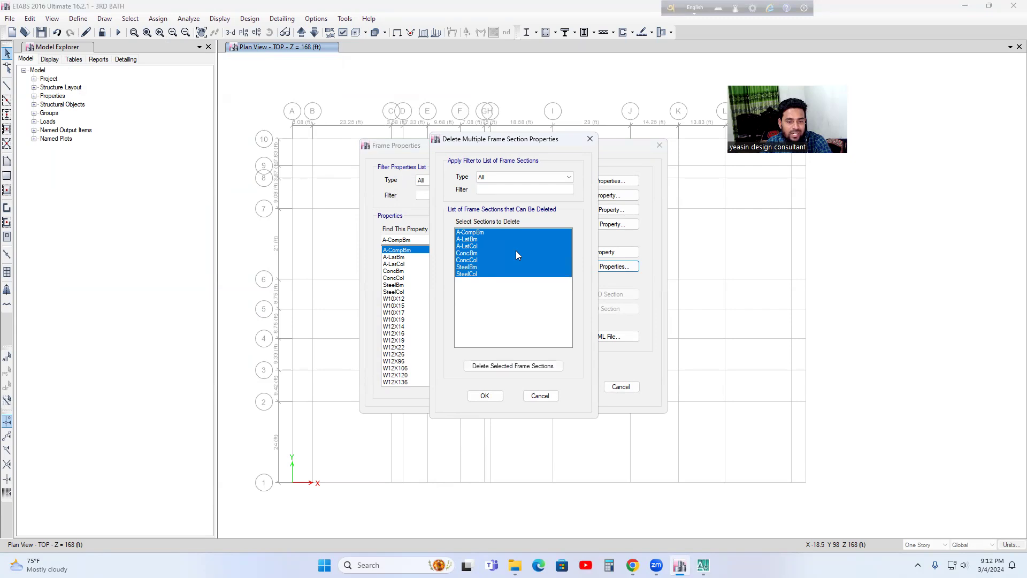
click(510, 239)
click(501, 232)
drag(497, 236, 481, 275)
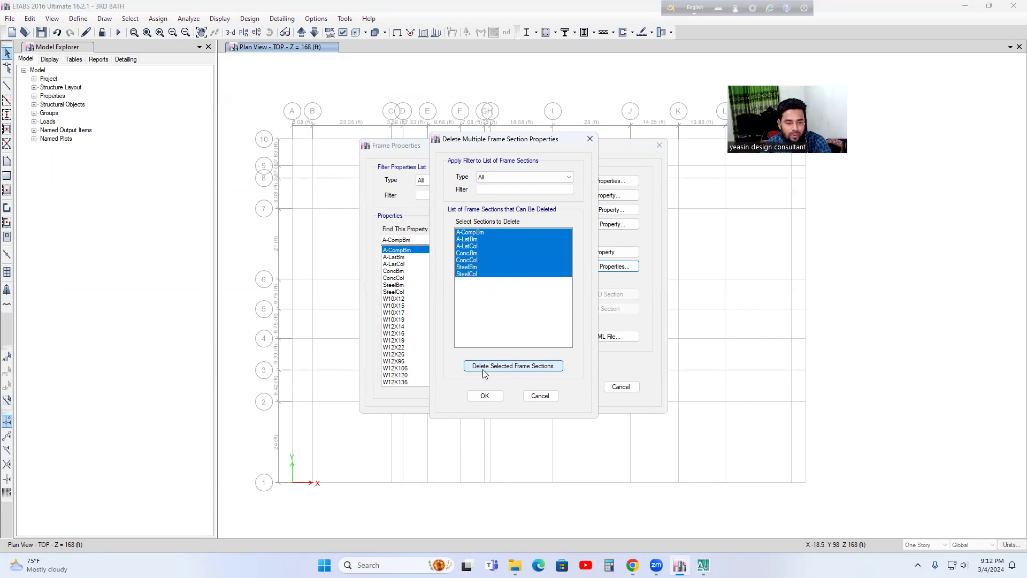
click(513, 366)
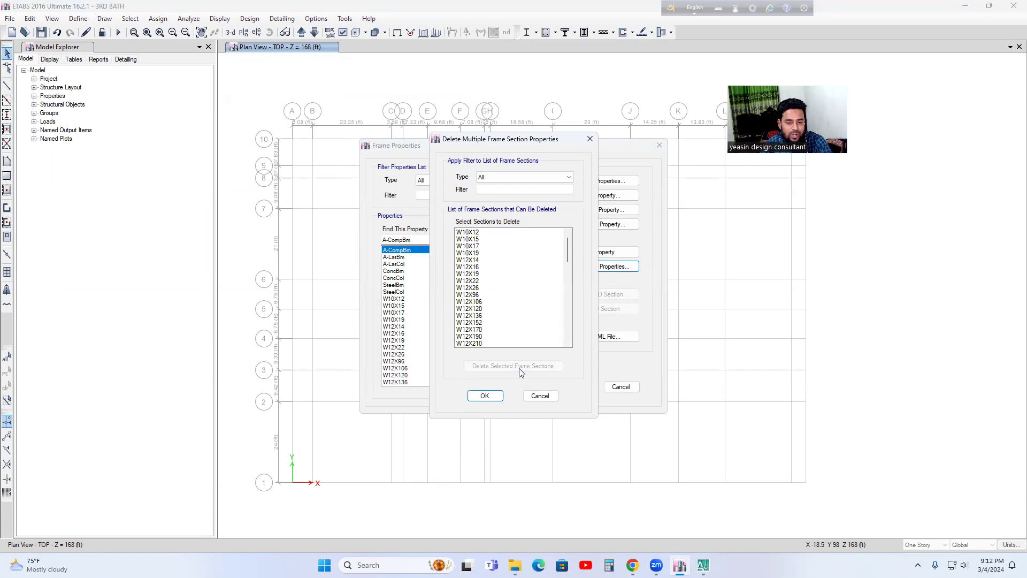
Step: Delete all the listed W-shape steel frame sections, starting from W10X12, and accept the deletions
drag(496, 234, 488, 371)
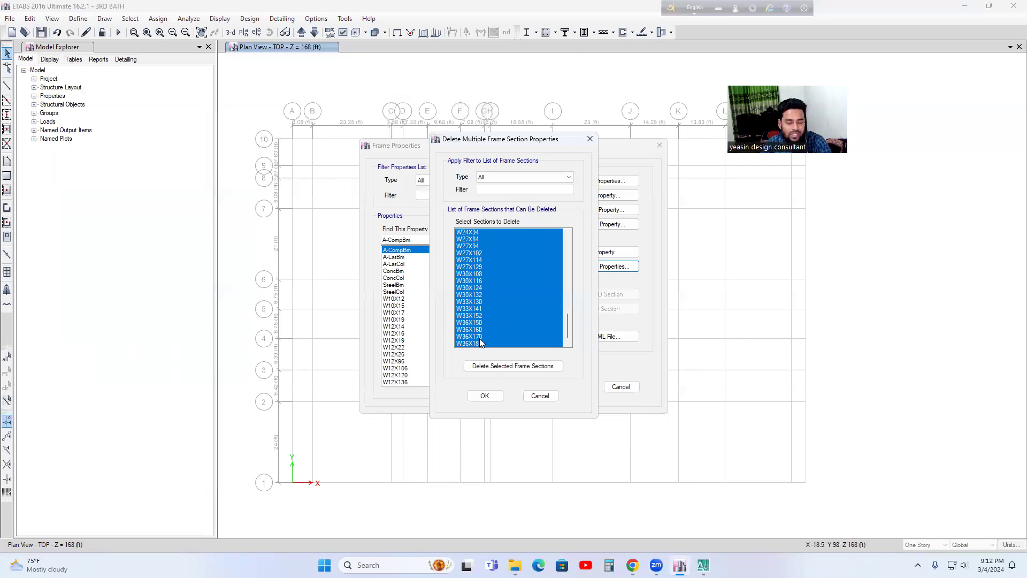
click(489, 369)
click(590, 323)
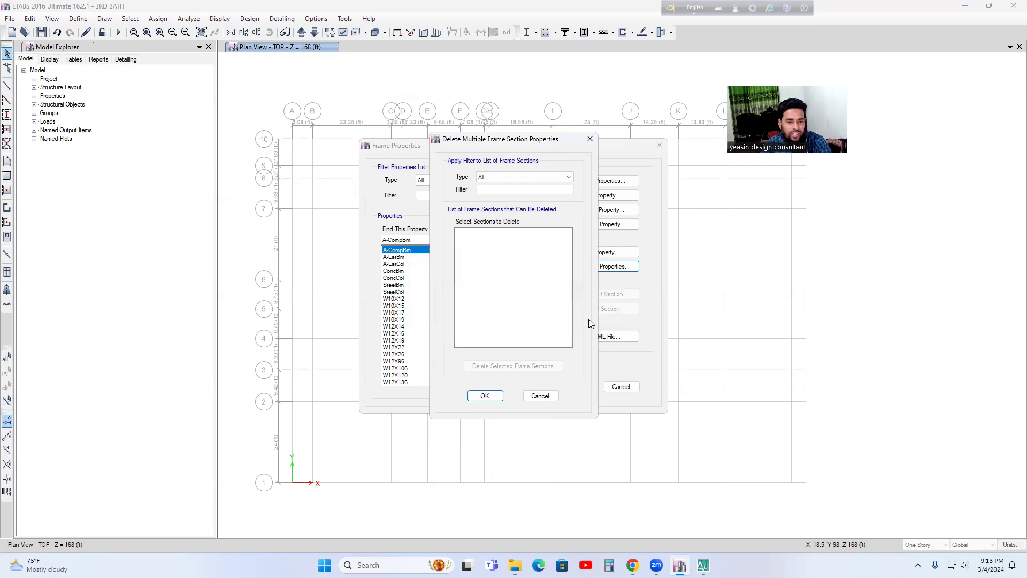
click(485, 395)
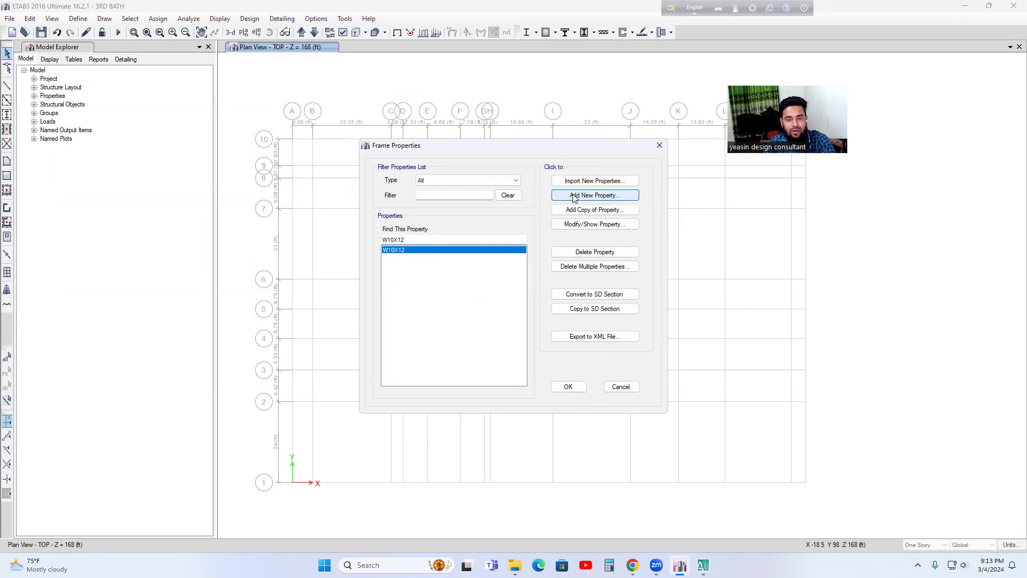
Step: Add a new concrete rectangular frame section and name it C1=10X30
click(598, 197)
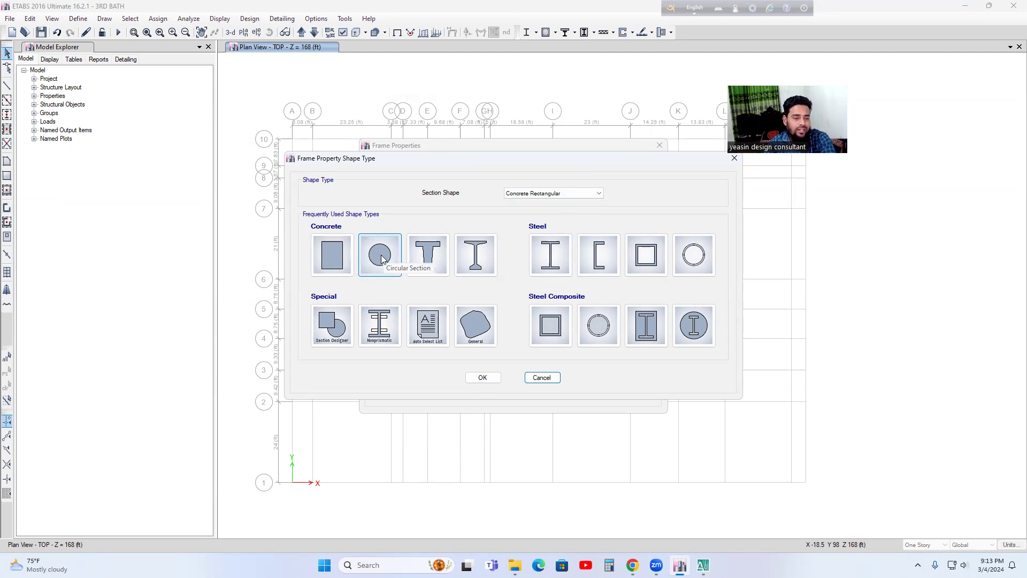
click(333, 251)
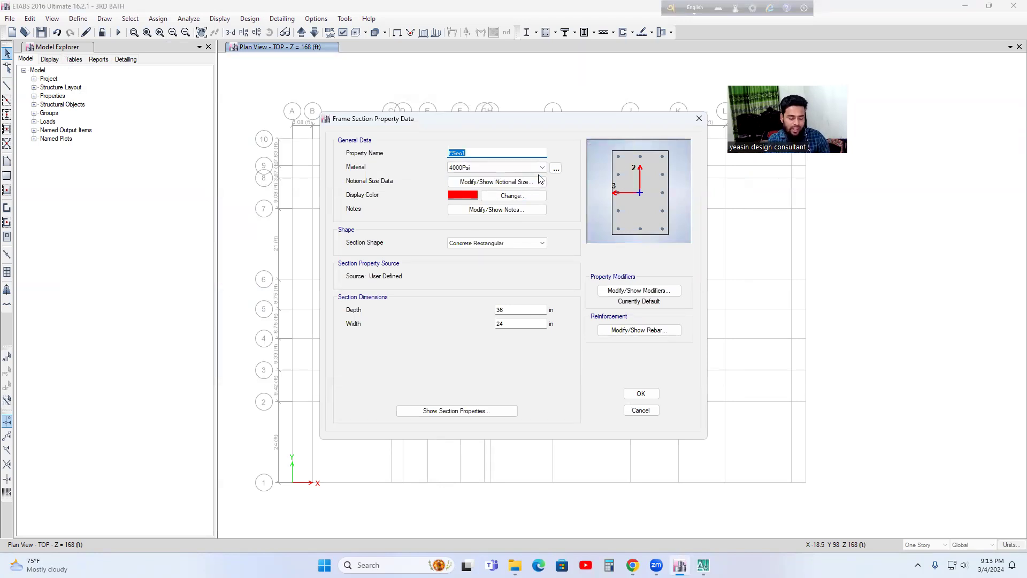
click(485, 151)
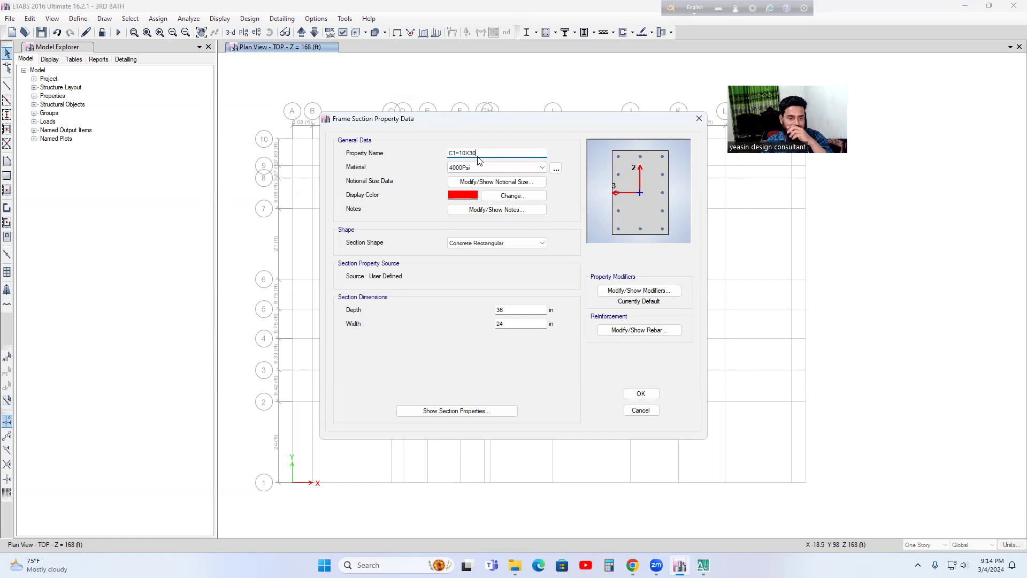
Step: Assign the STONE=3000Psi material to the C1=10X30 section
click(474, 168)
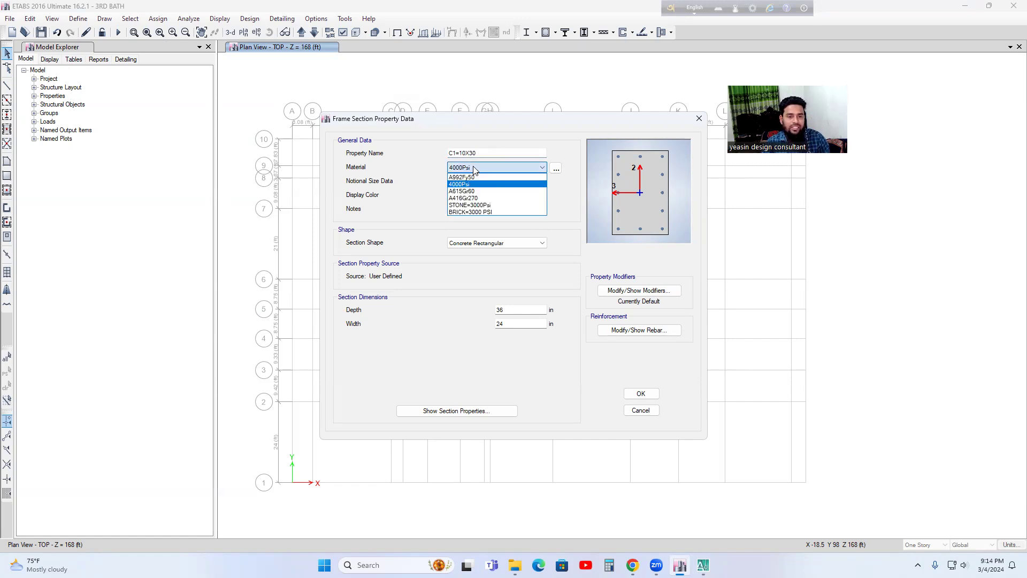
click(474, 169)
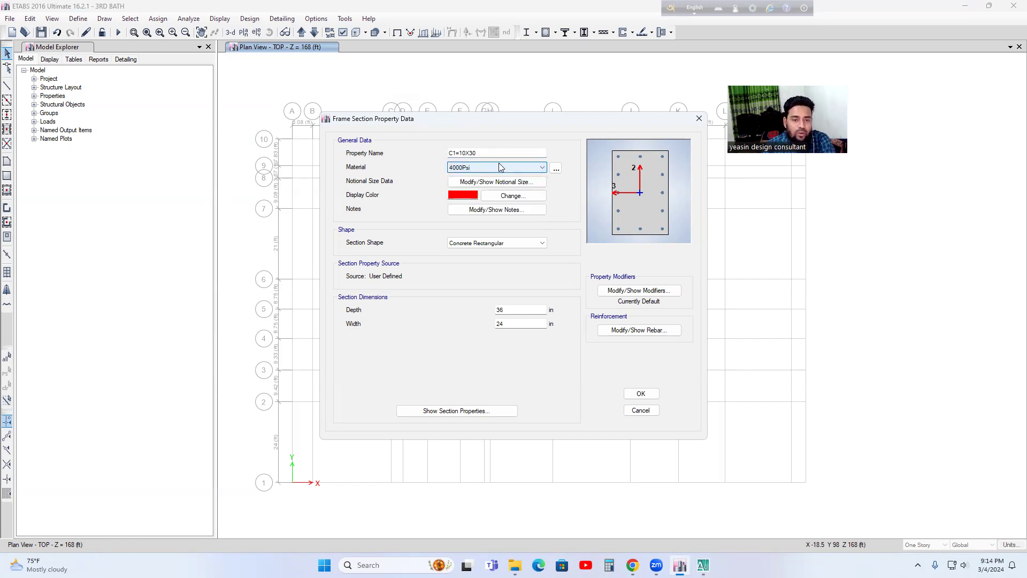
click(484, 170)
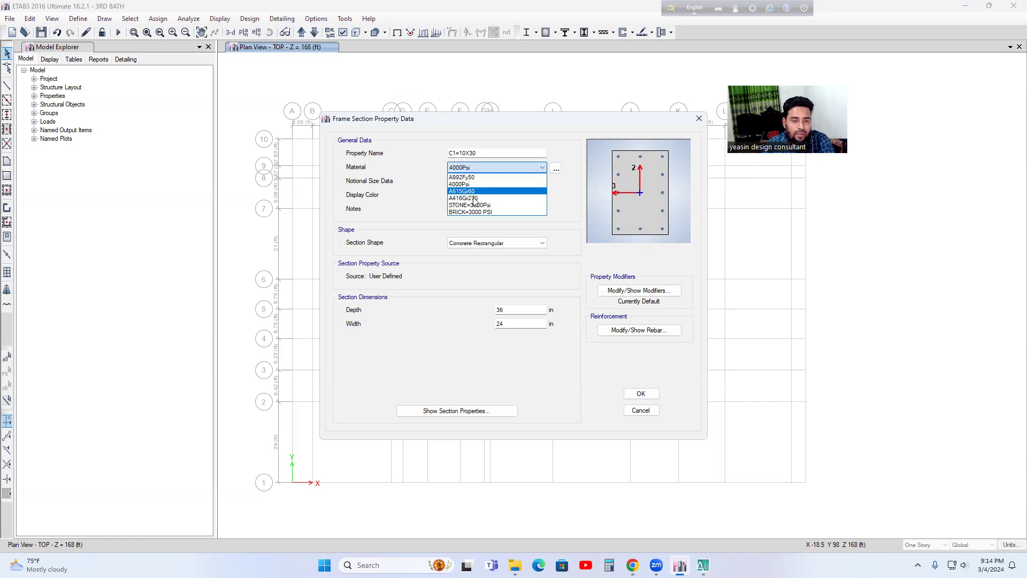
click(477, 167)
click(483, 169)
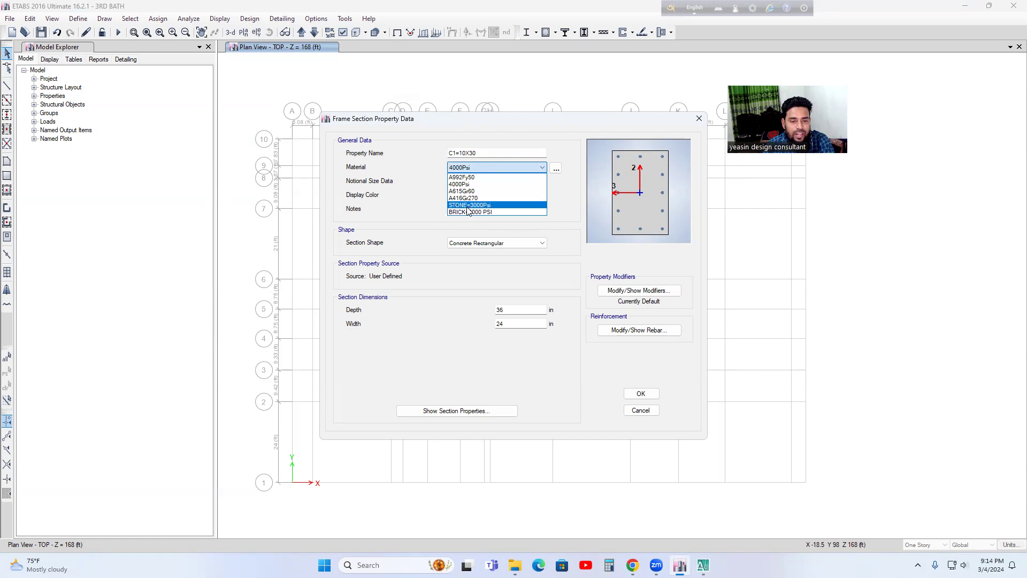
click(484, 205)
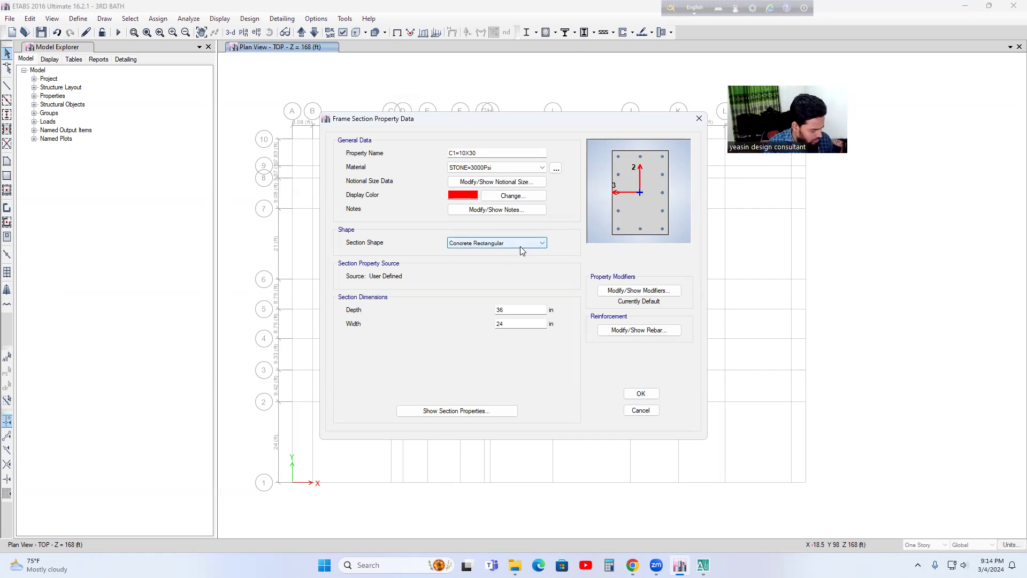
Step: Change the display color of the C1=10X30 section to magenta
click(469, 196)
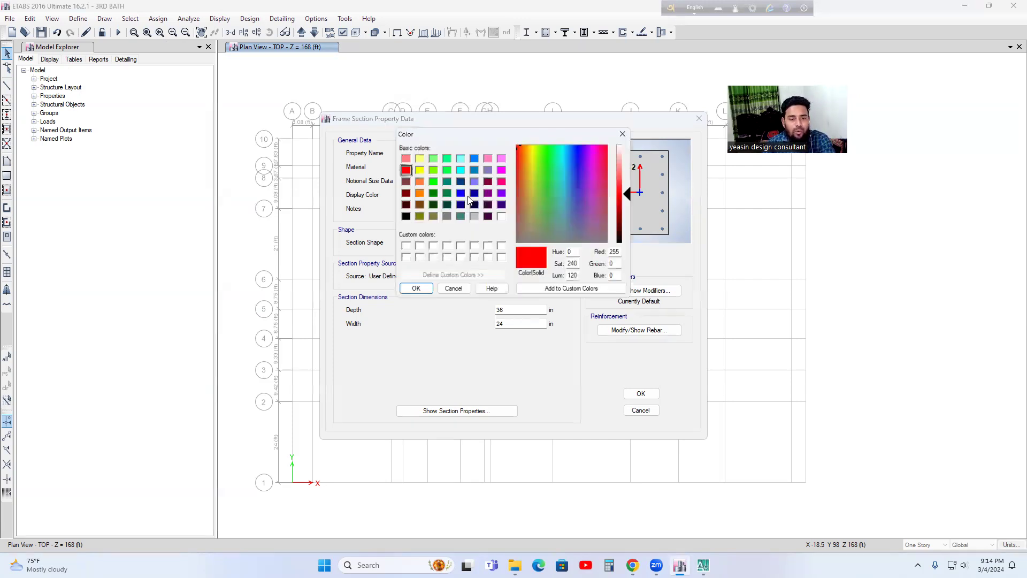
click(501, 169)
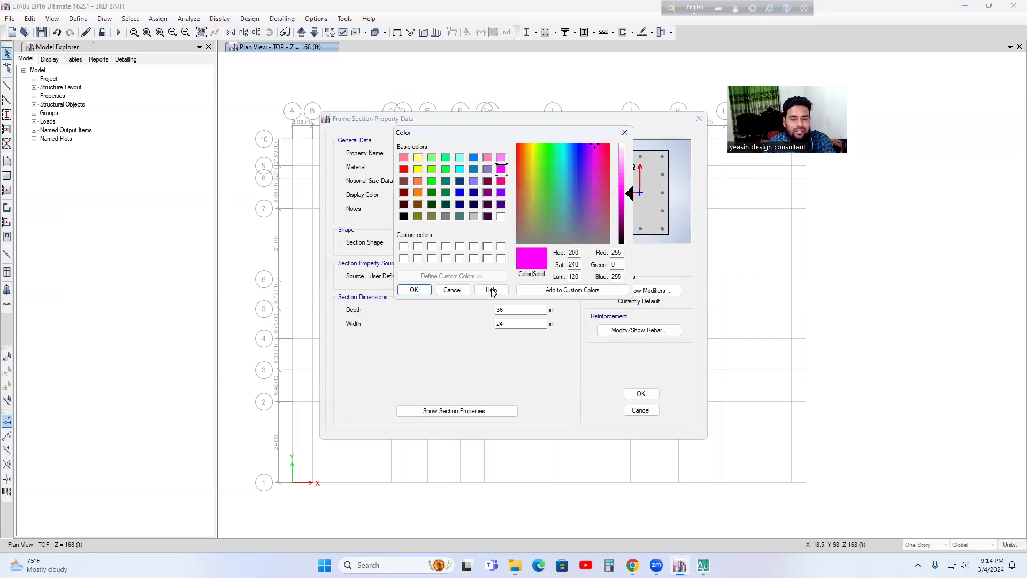
click(414, 291)
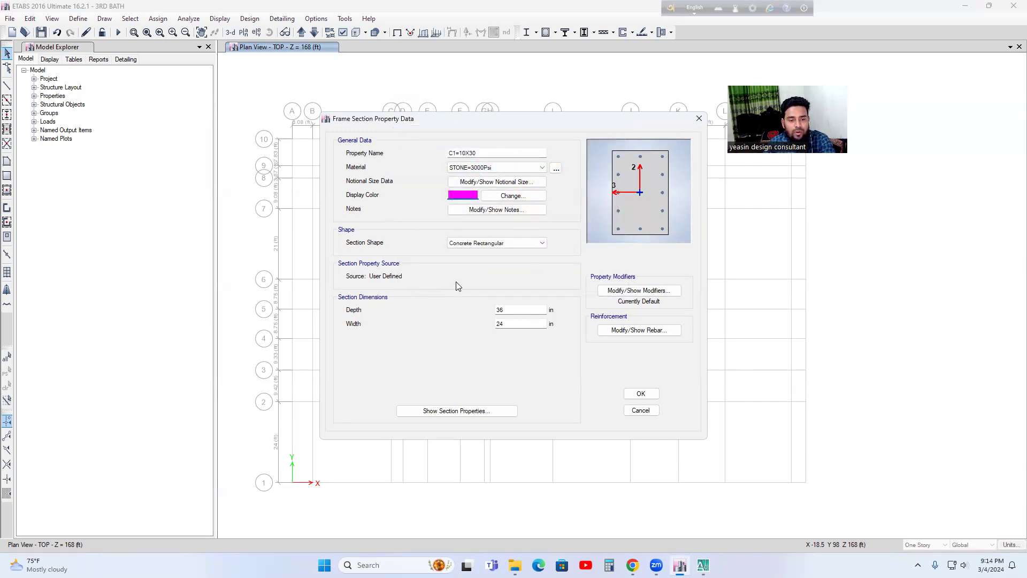
Step: Check the notes and notional size data of the C1=10X30 section without editing them
click(507, 213)
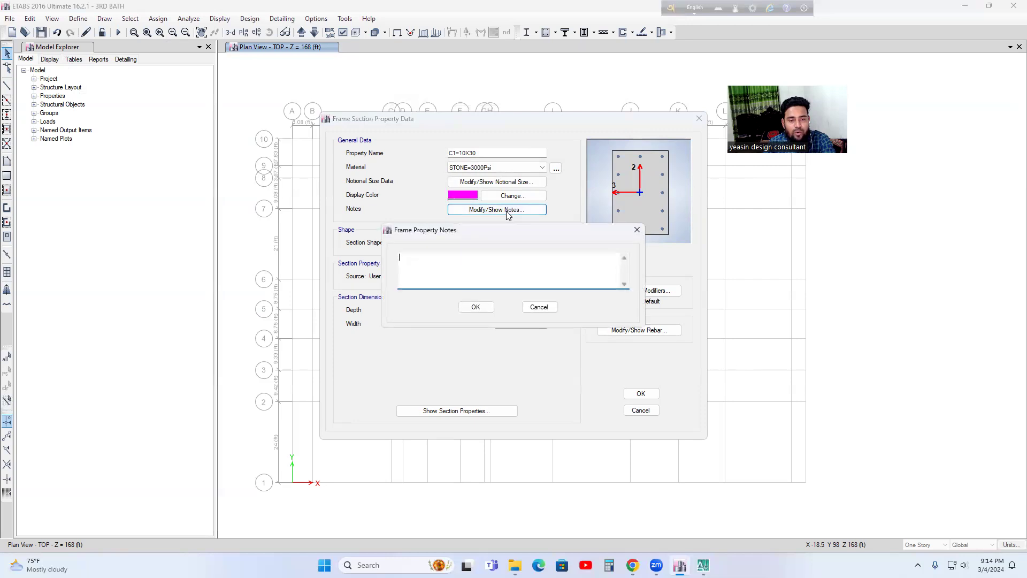
click(538, 306)
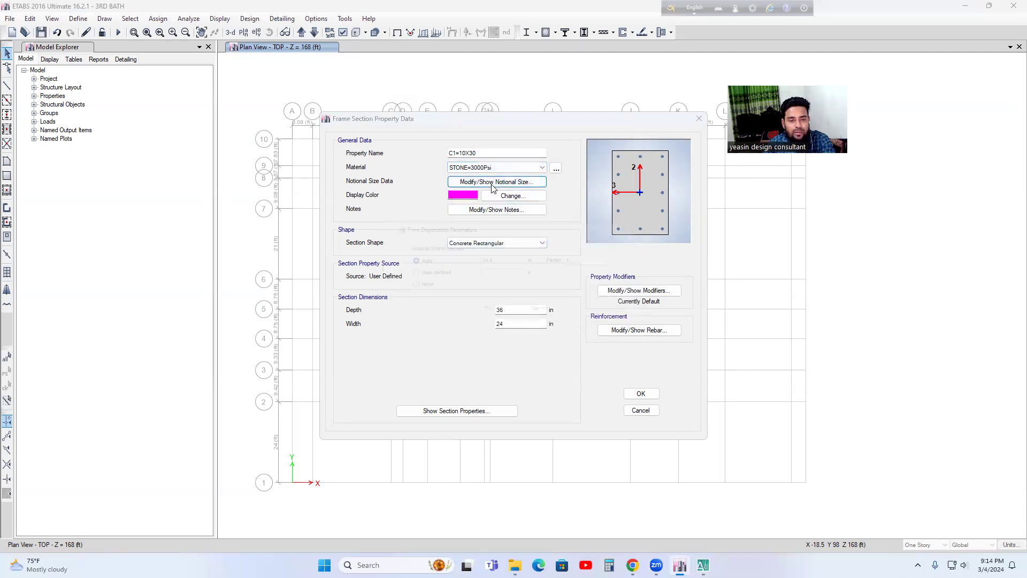
click(493, 183)
click(542, 314)
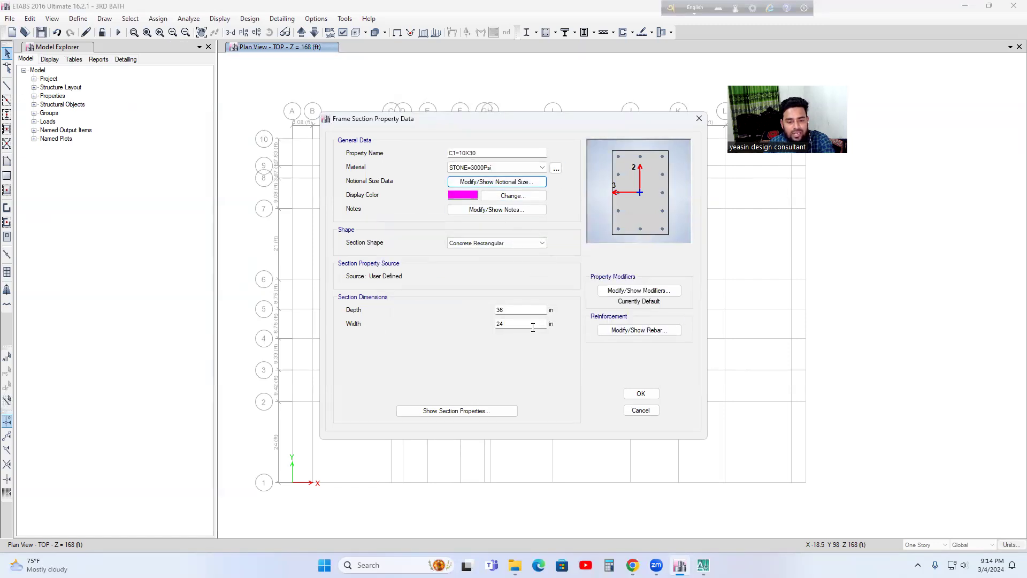
Step: Set the C1=10X30 section dimensions to a width of 10 in and a depth of 30 in
click(515, 326)
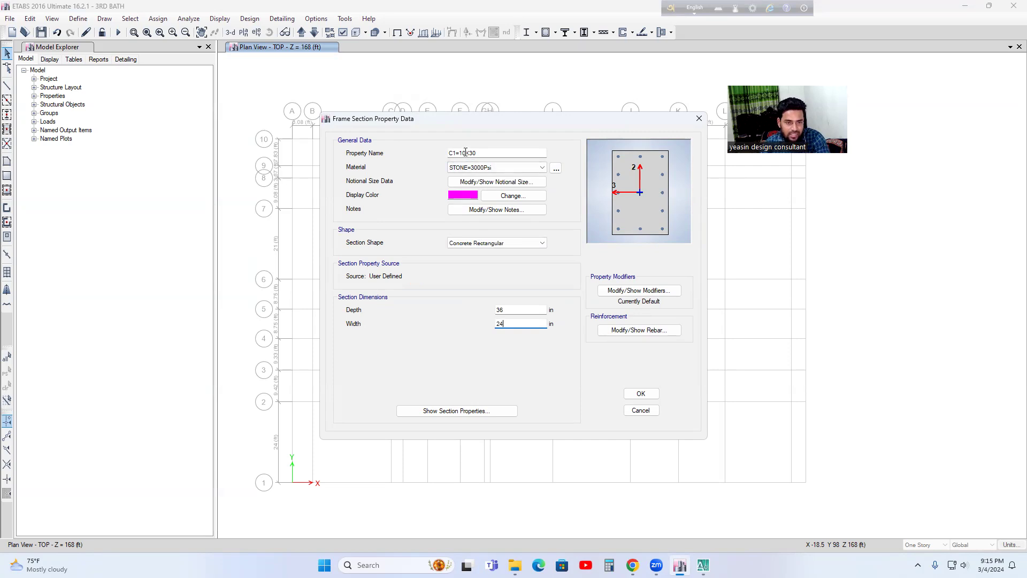
key(BackSpace)
key(BackSpace)
text(10)
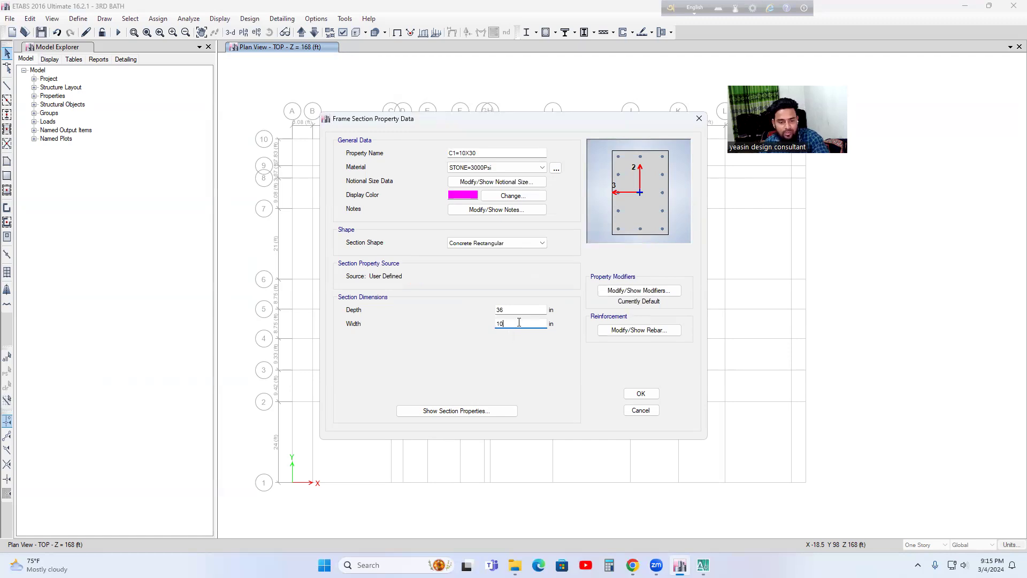
drag(511, 310, 358, 312)
text(36)
key(BackSpace)
key(BackSpace)
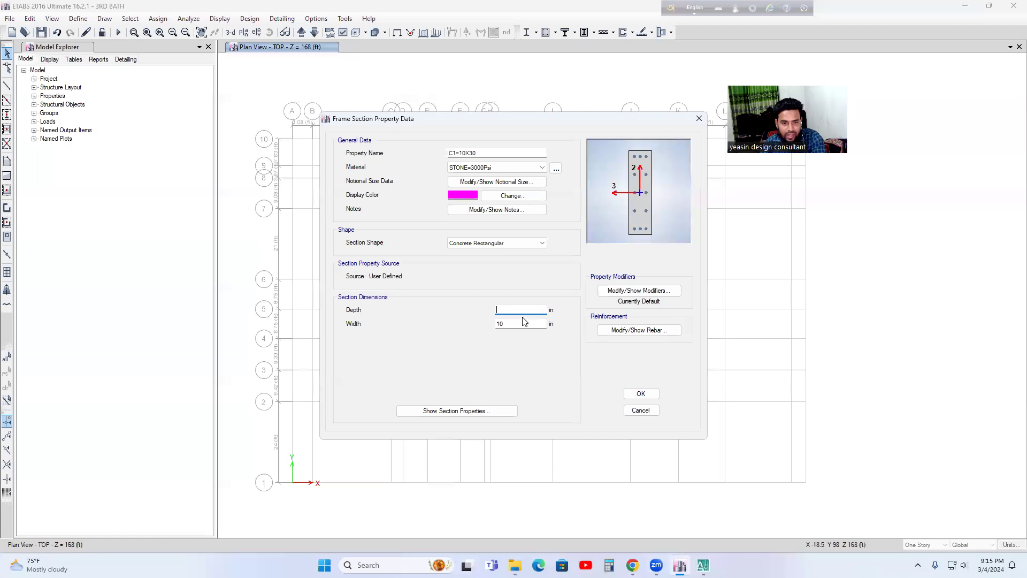
text(30)
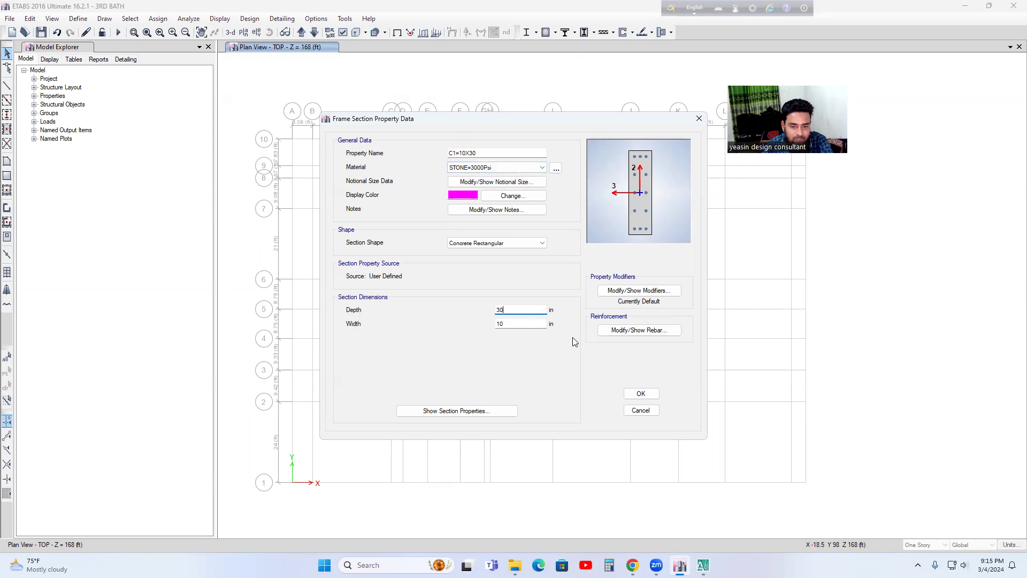
Step: In the column's rebar data, choose Reinforcement to be Checked and set 6 longitudinal bars along the 2-dir face
click(628, 333)
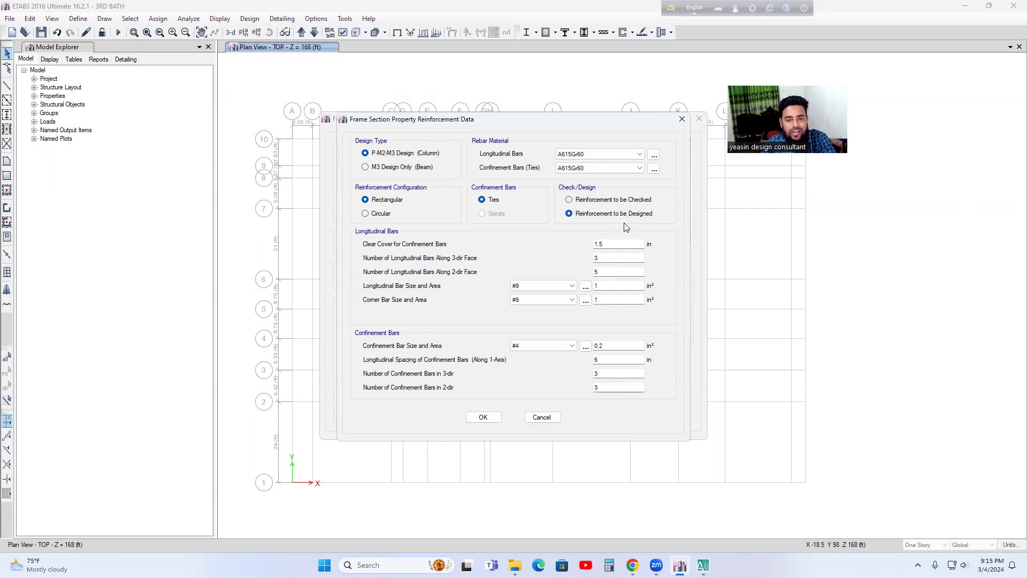
click(569, 201)
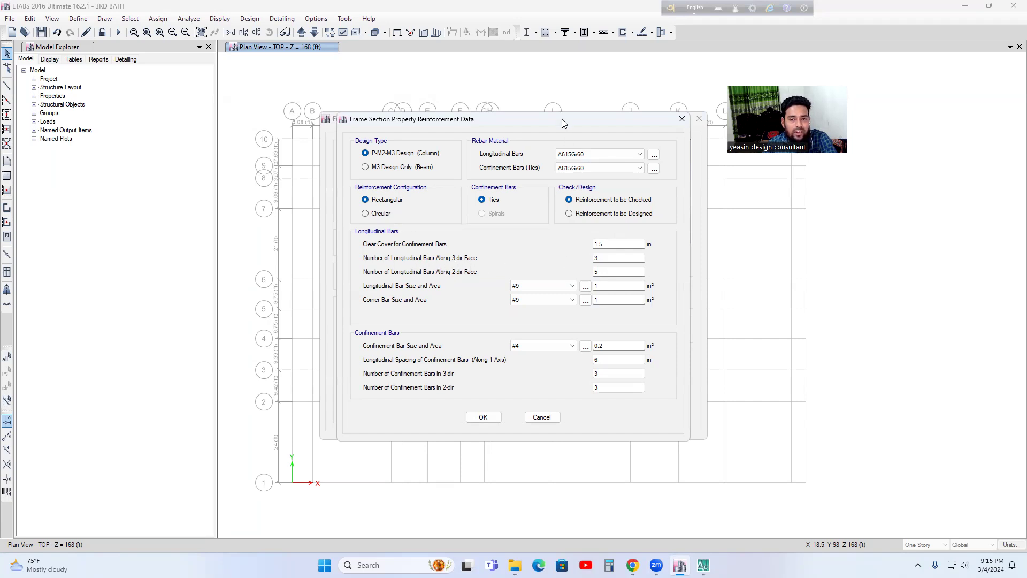
drag(557, 119, 300, 97)
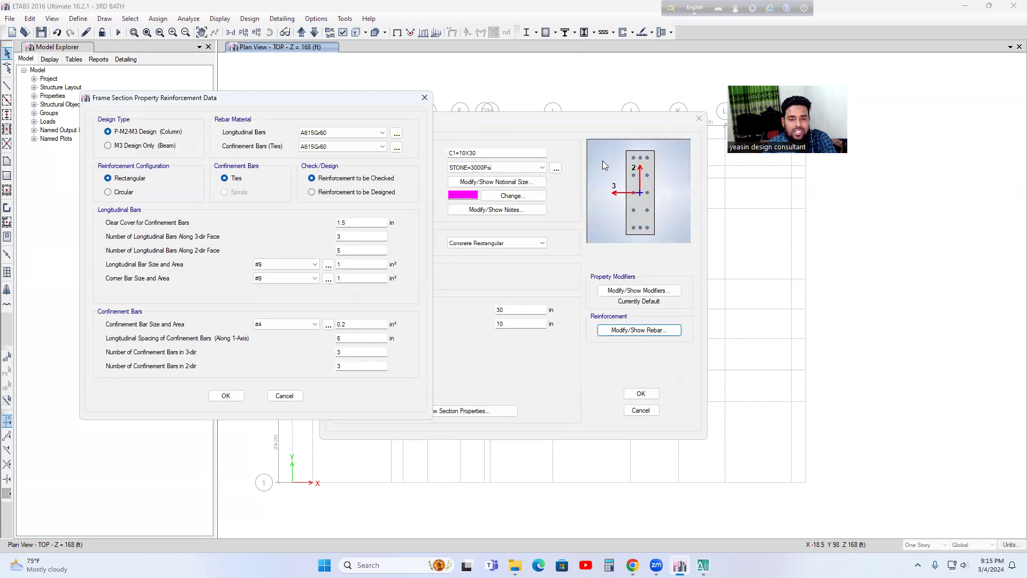
click(348, 236)
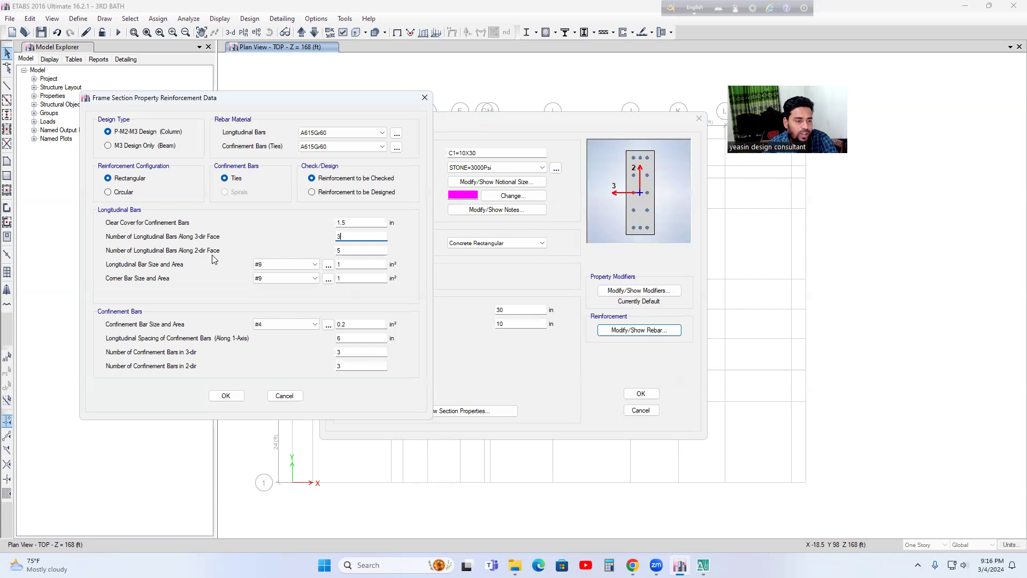
click(344, 252)
key(BackSpace)
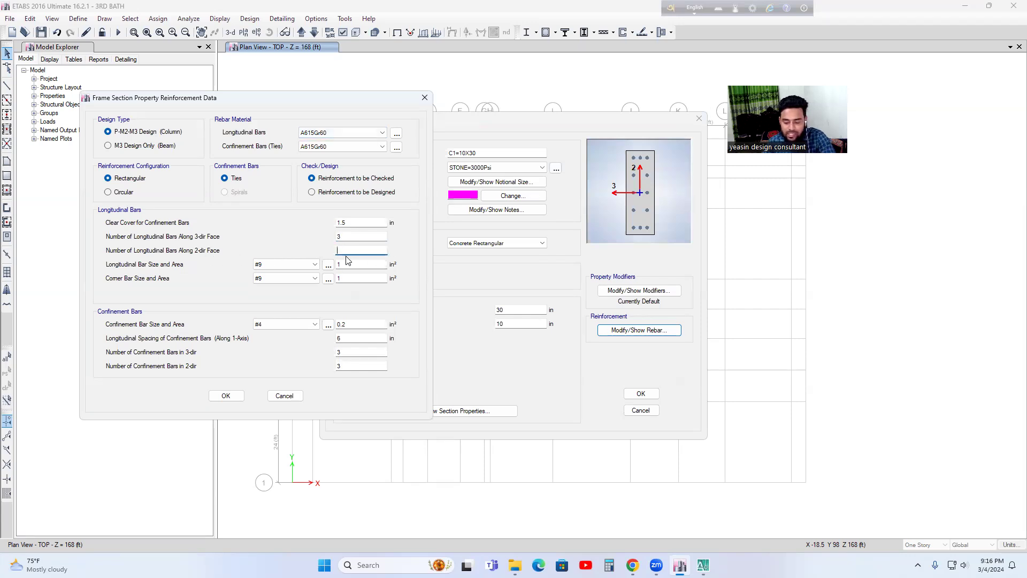
text(6)
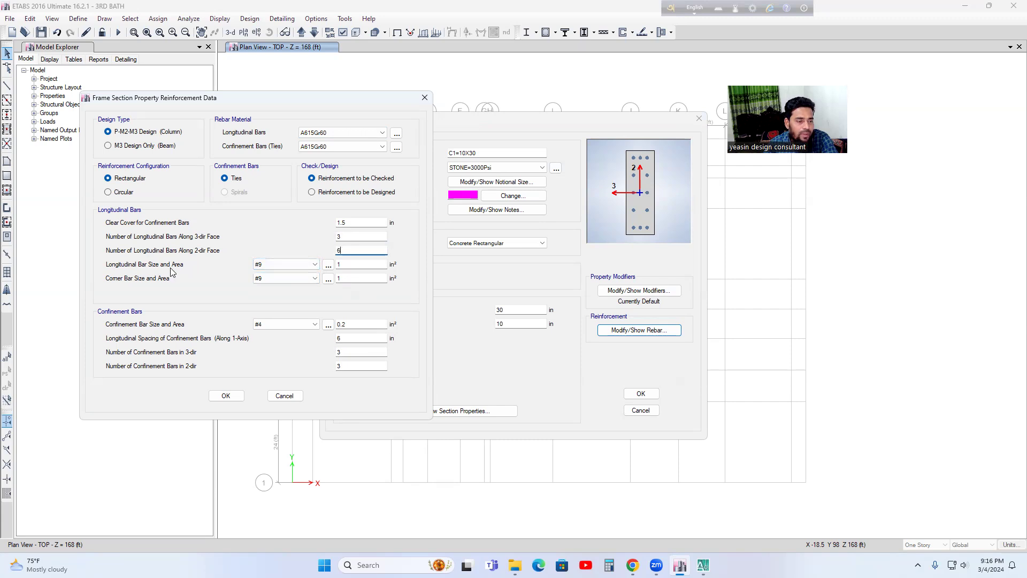
Step: Set both the longitudinal bar size and the corner bar size to #6
click(280, 264)
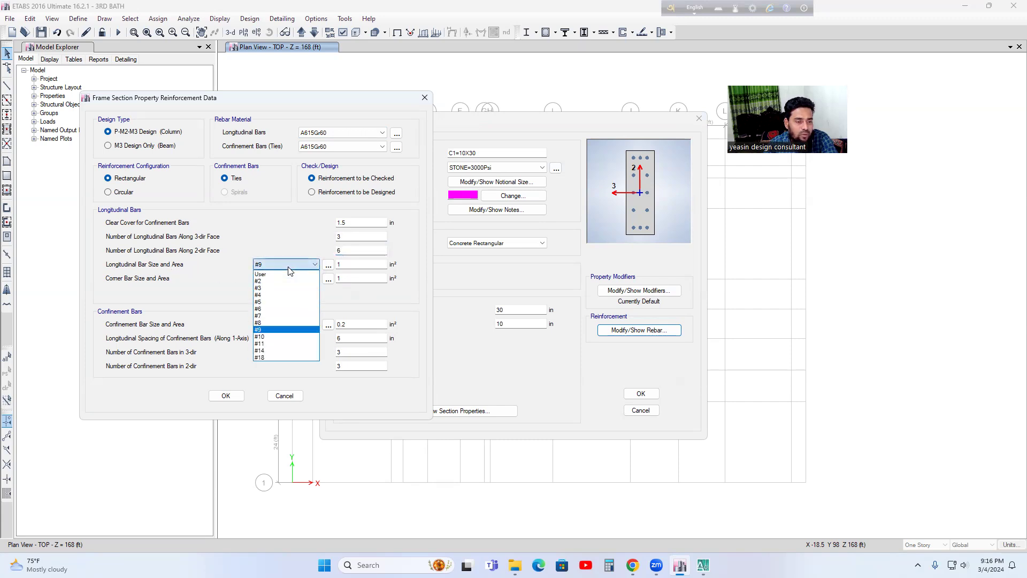
click(262, 311)
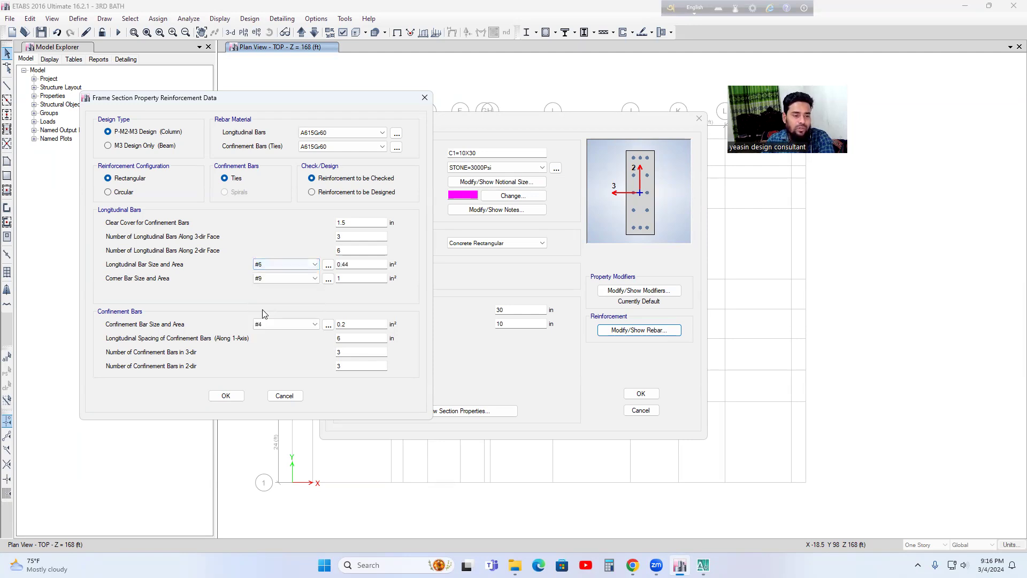
click(281, 282)
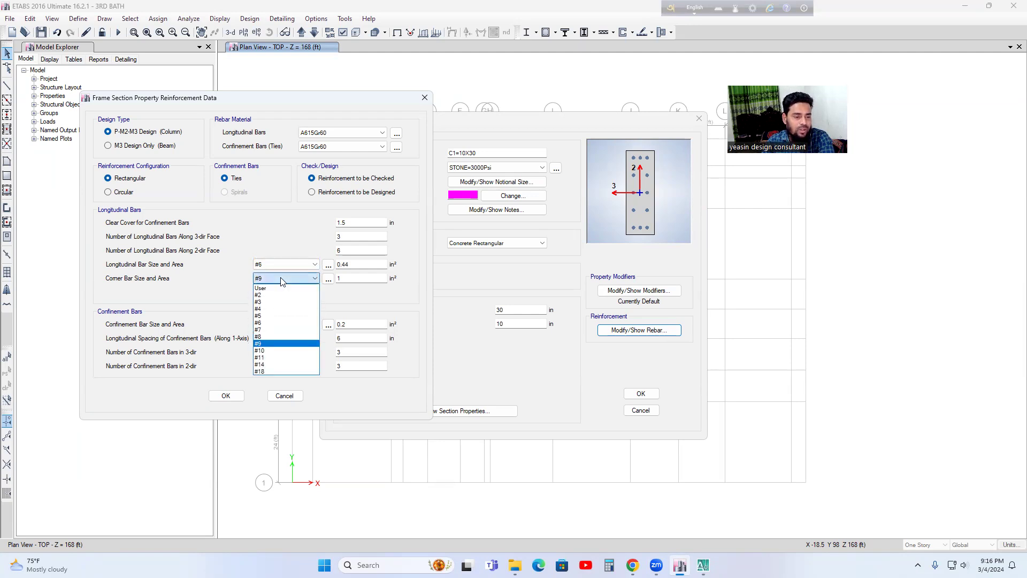
click(261, 323)
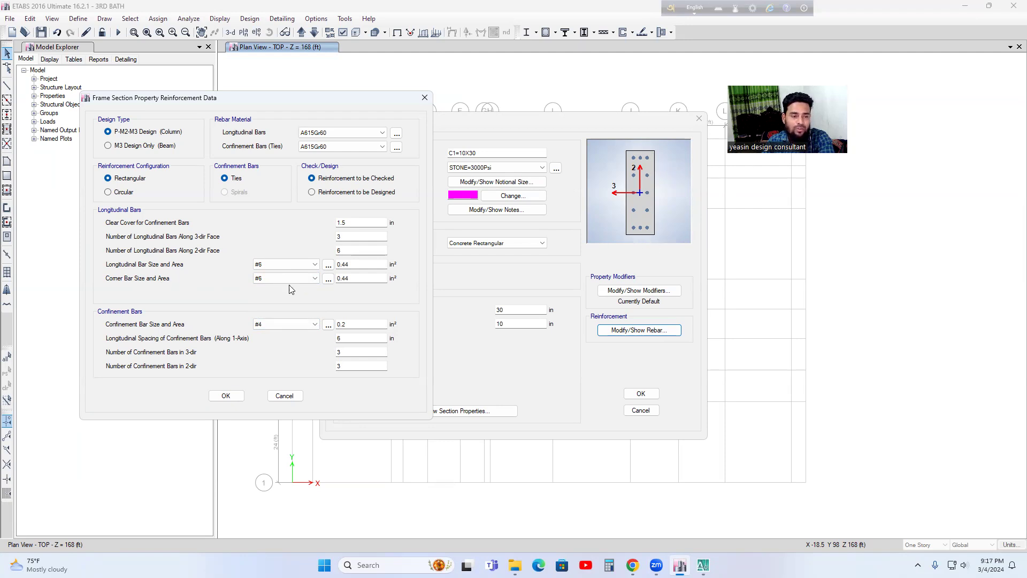
Step: Try #8 as the corner bar size and return it to #6
click(275, 279)
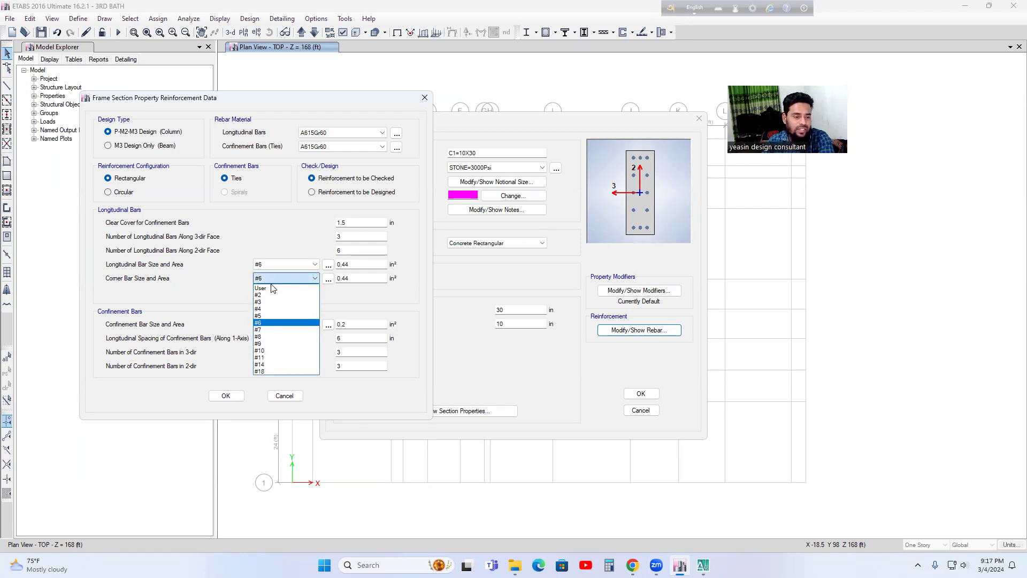
click(260, 336)
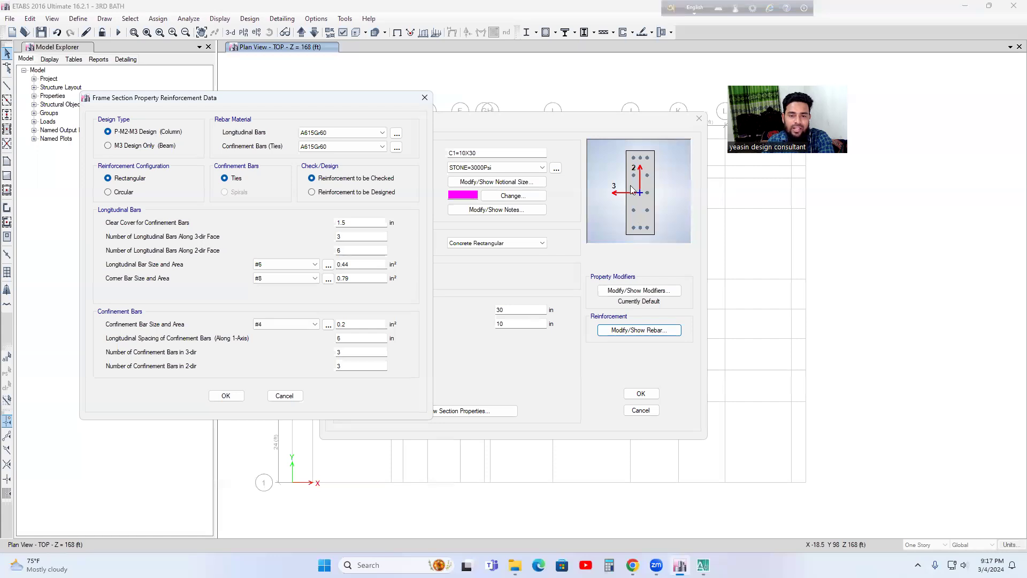
click(293, 278)
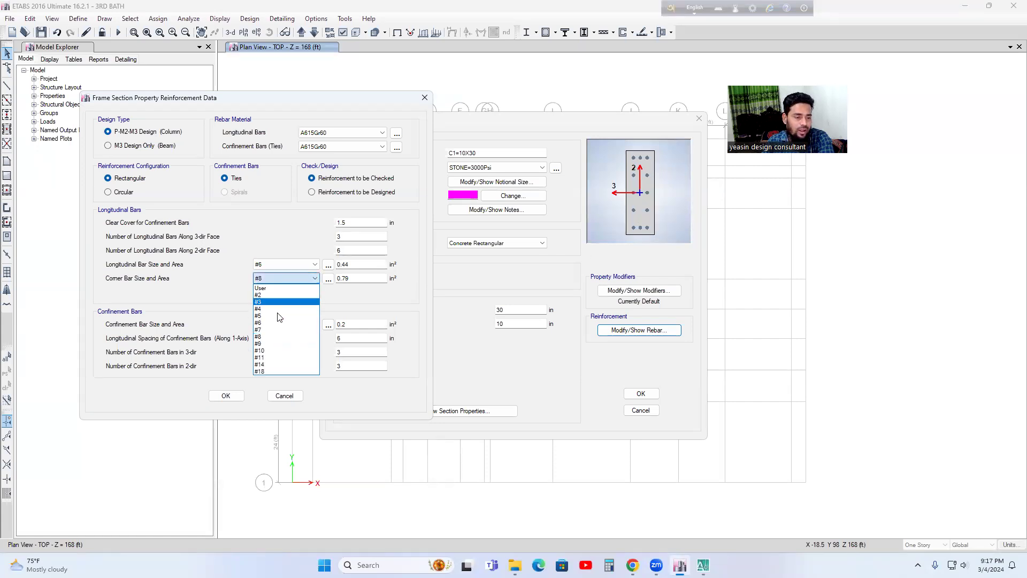
click(307, 321)
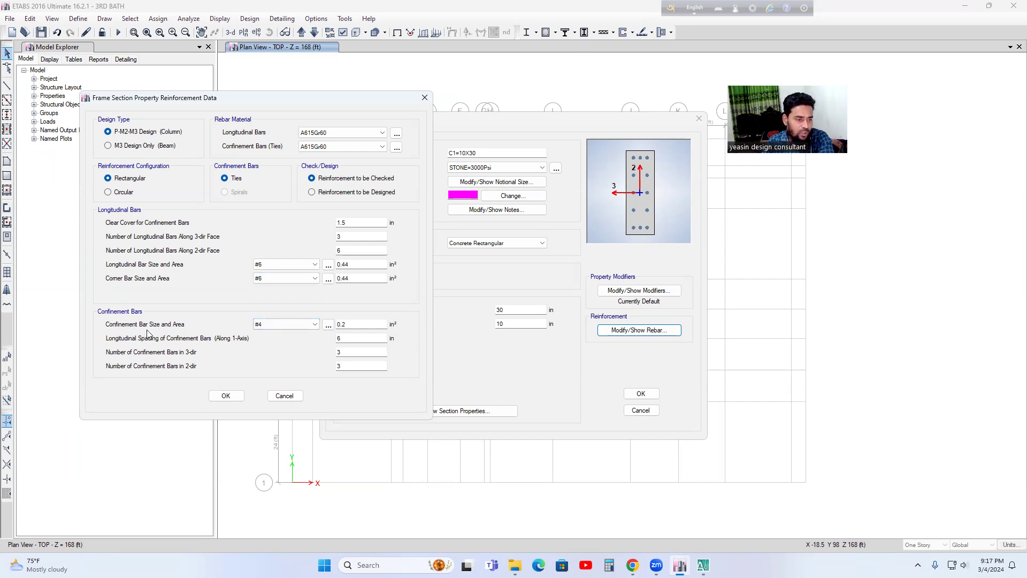
Step: Set the confinement bar size to #3 and accept the reinforcement data and the C1=10X30 section
click(289, 326)
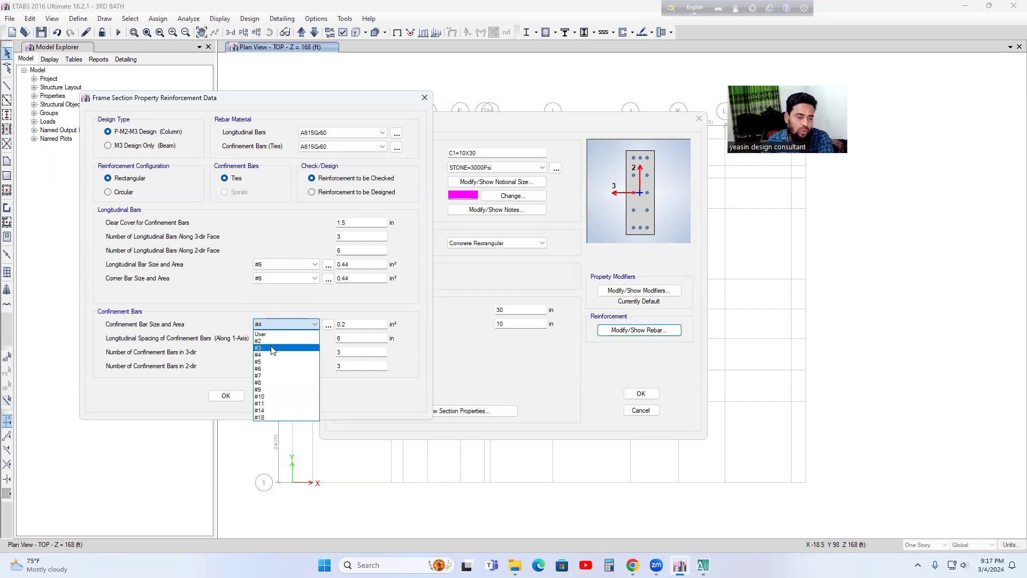
click(269, 347)
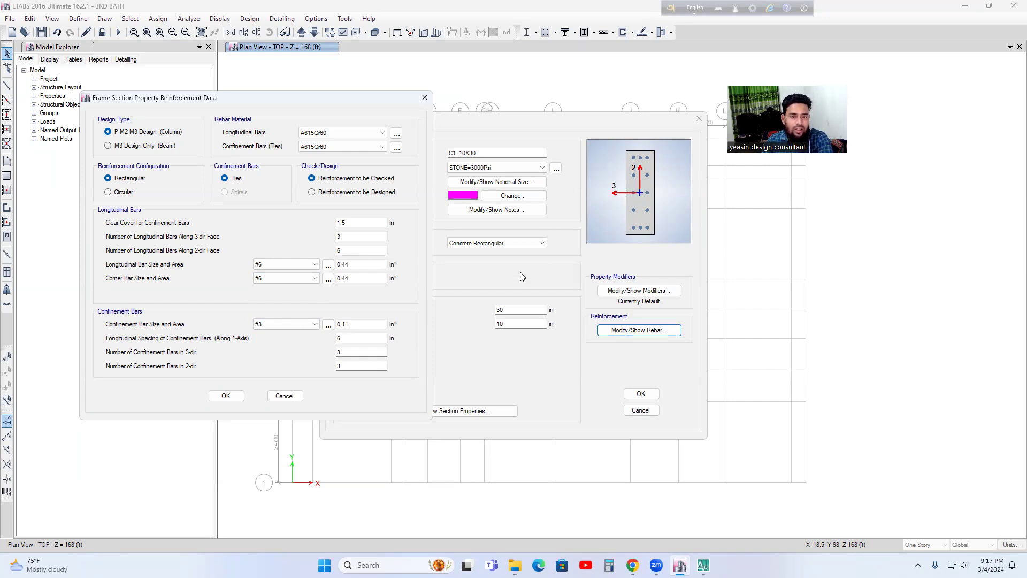
drag(355, 102, 417, 110)
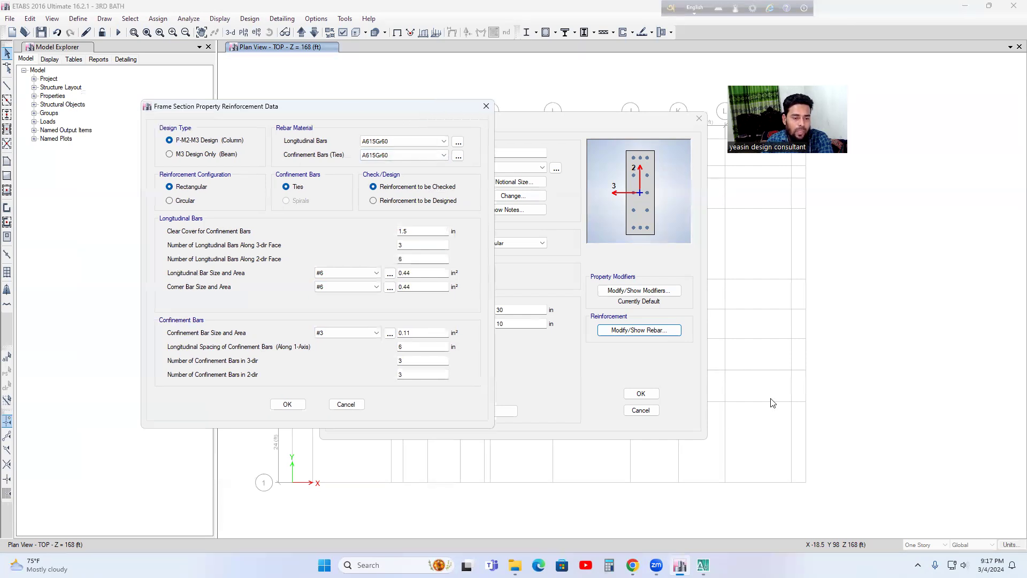
click(289, 408)
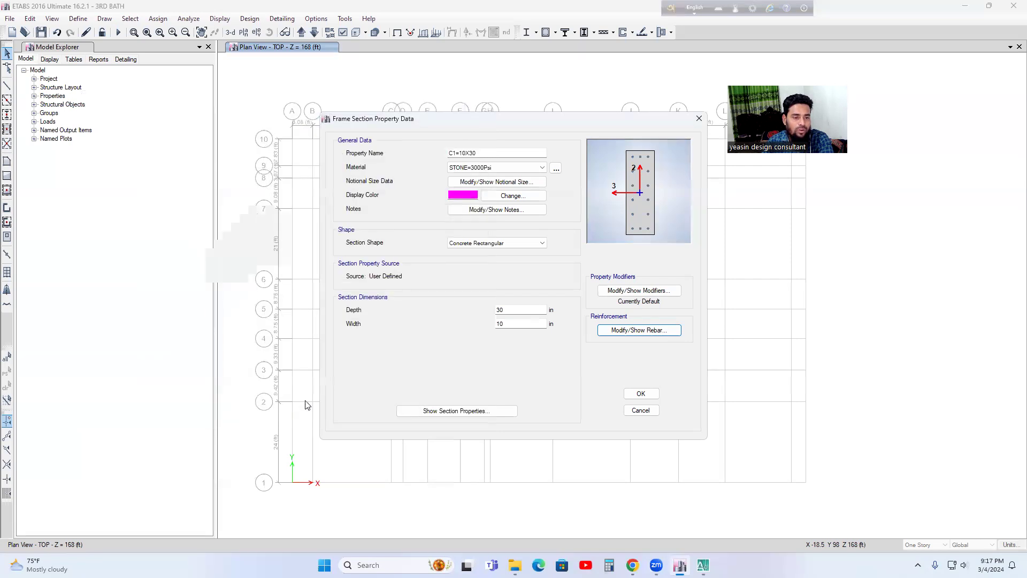
click(640, 394)
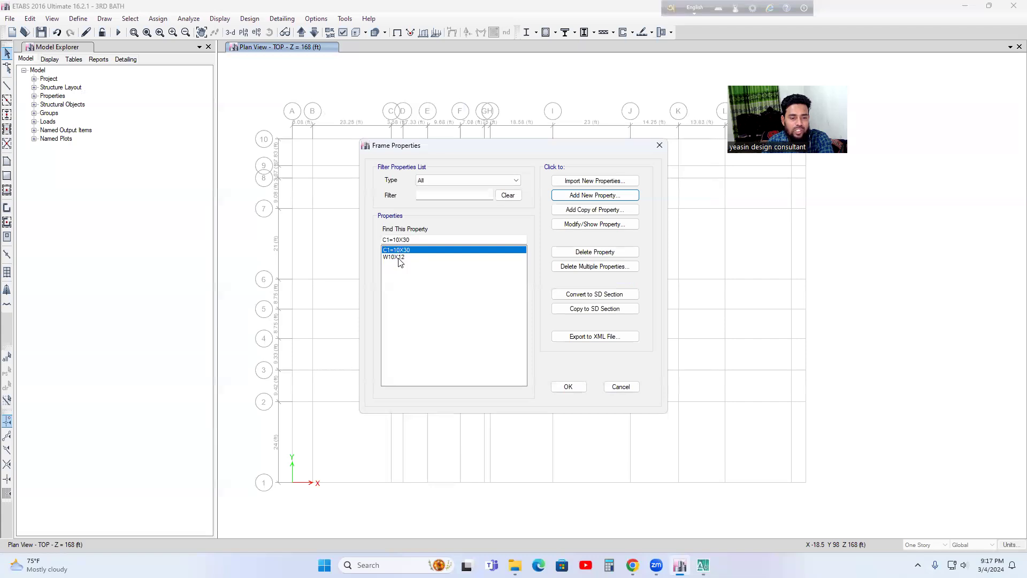
Step: Delete the remaining W10X12 frame section property
click(394, 258)
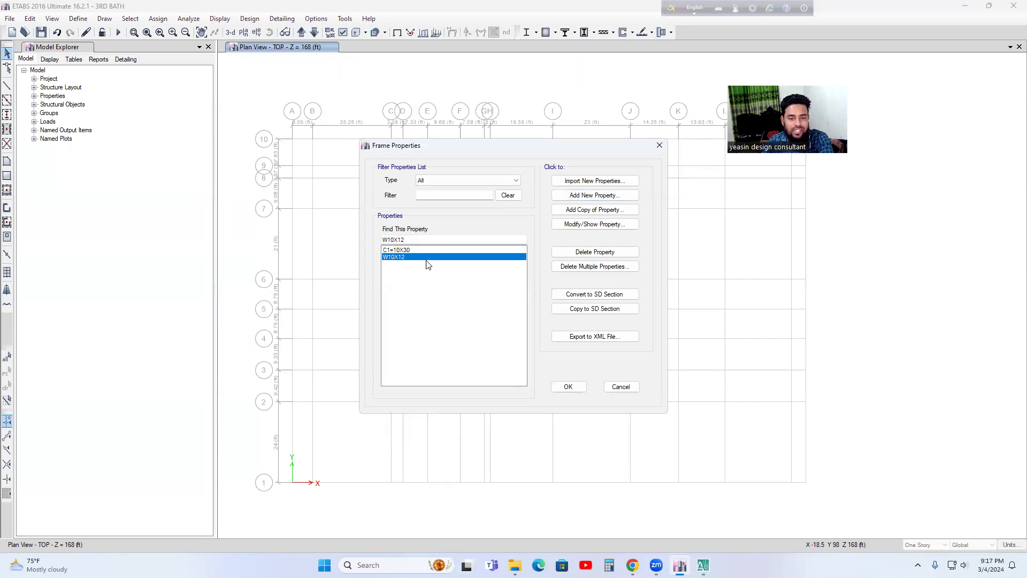
click(595, 253)
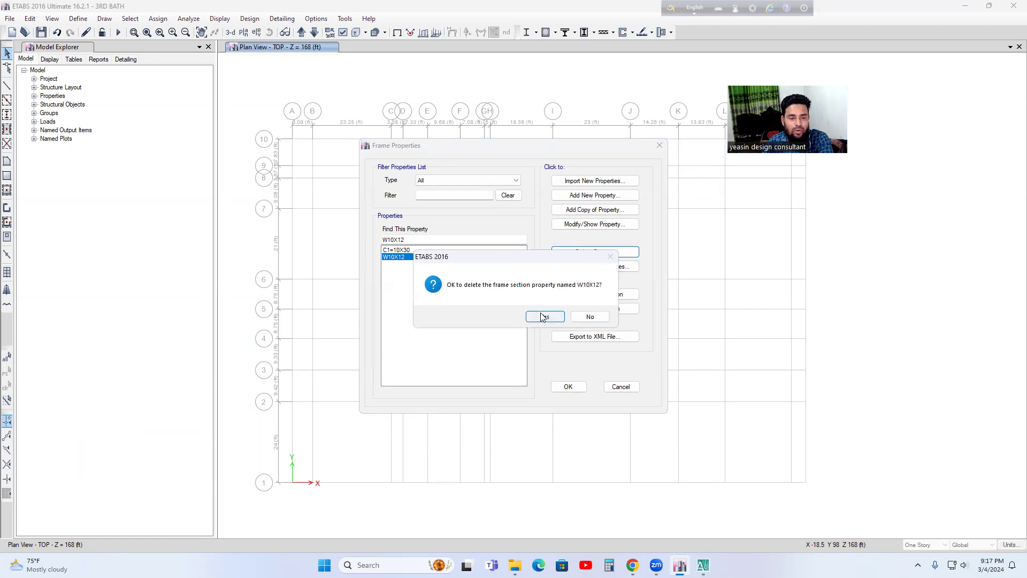
click(546, 317)
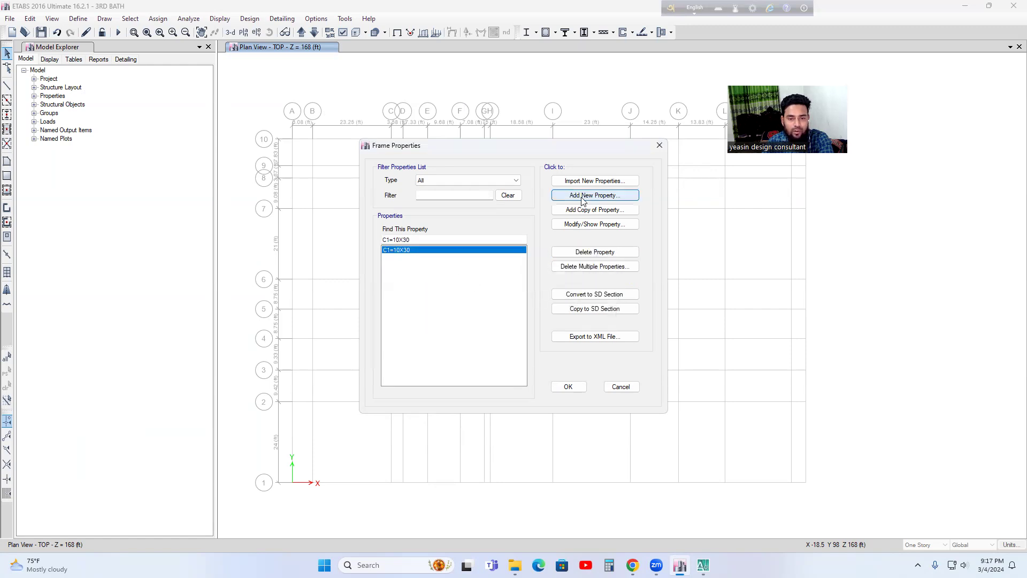
Step: Add a copy of the C1=10X30 frame property named C2=20X30 with STONE=3000Psi as its material
click(610, 211)
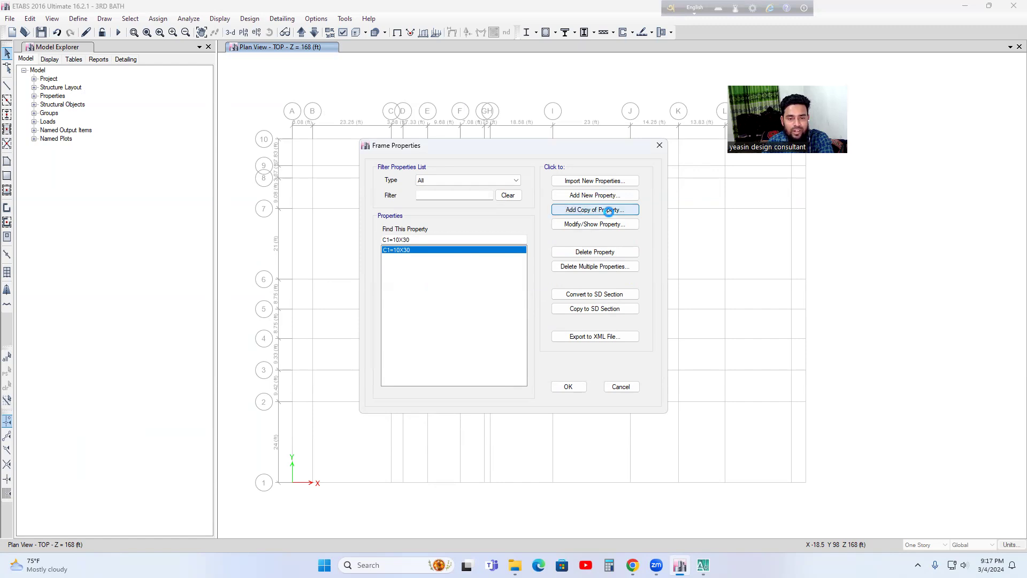
key(BackSpace)
text(C2=20X30)
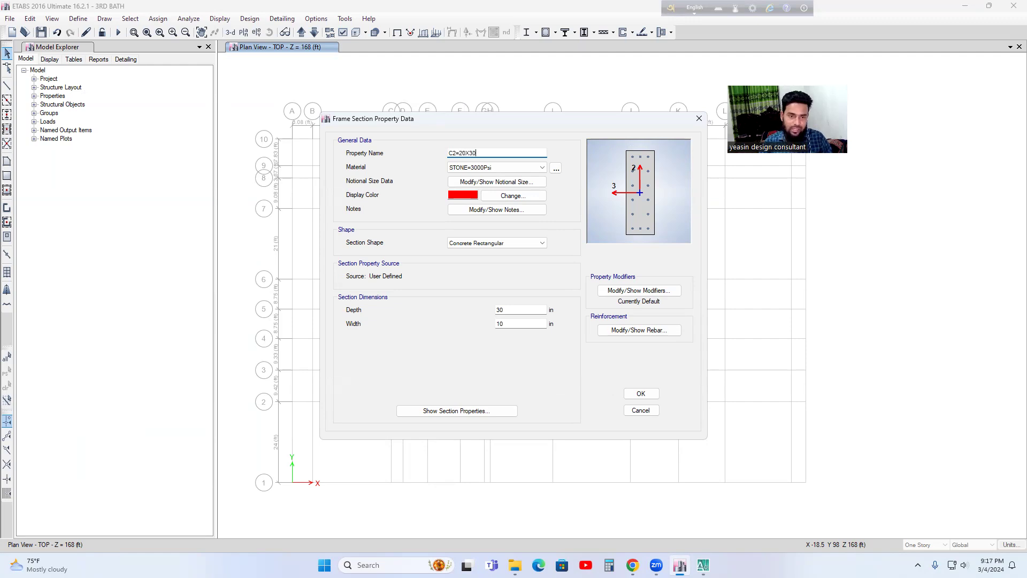
click(507, 169)
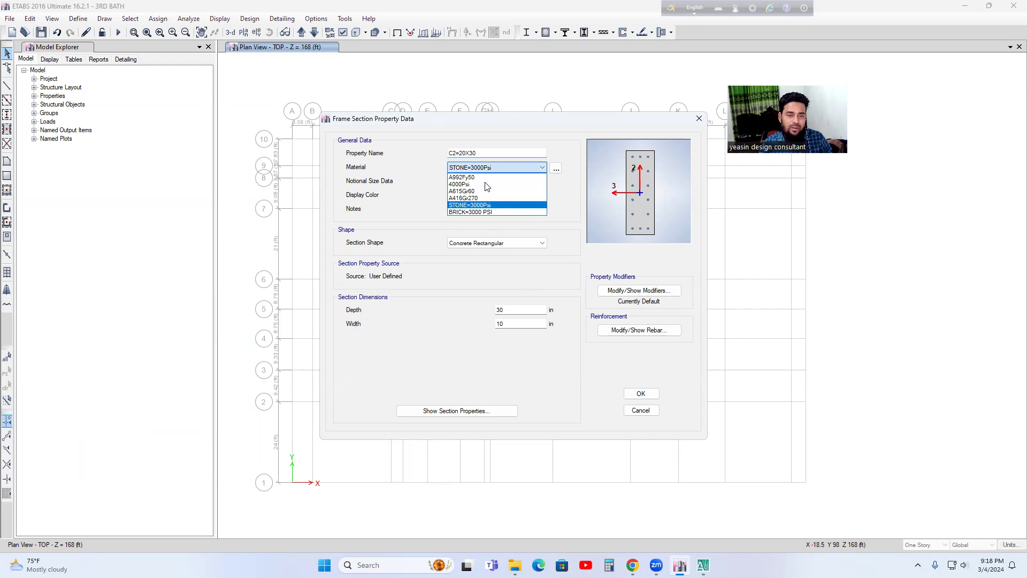
click(476, 205)
Step: Give the C2=20X30 section a dark magenta display color and a width of 20 in
click(463, 194)
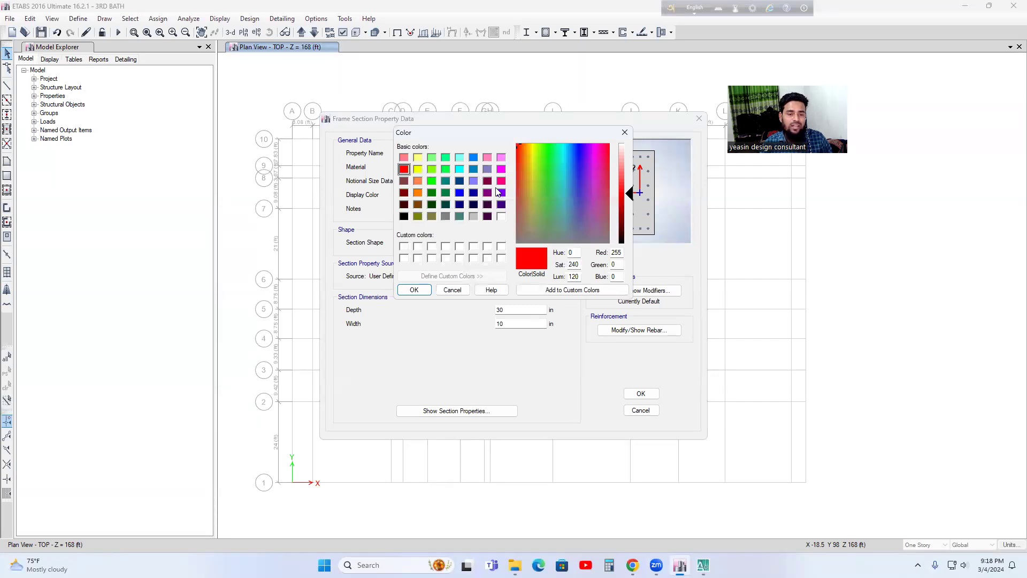
click(487, 183)
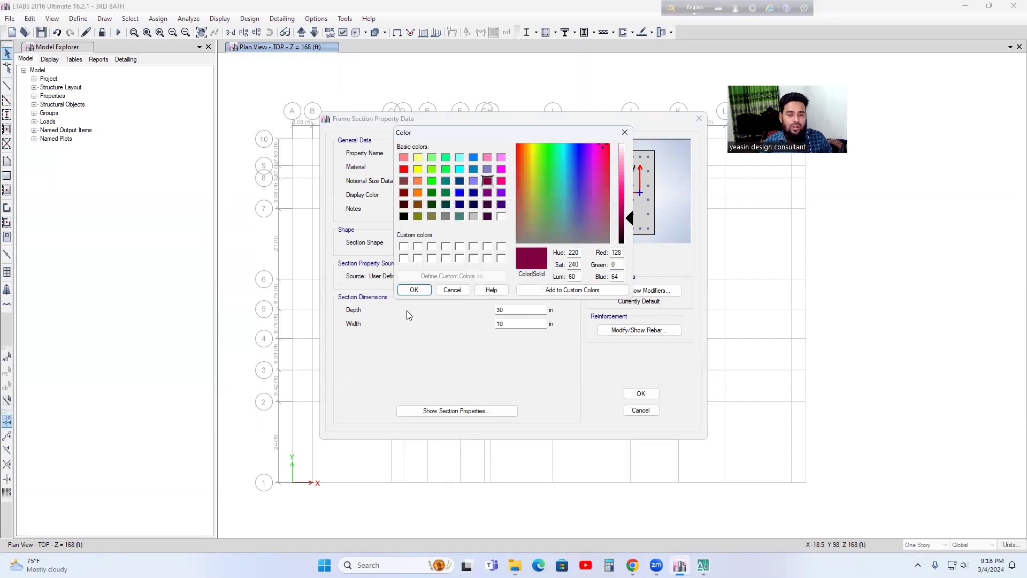
click(414, 290)
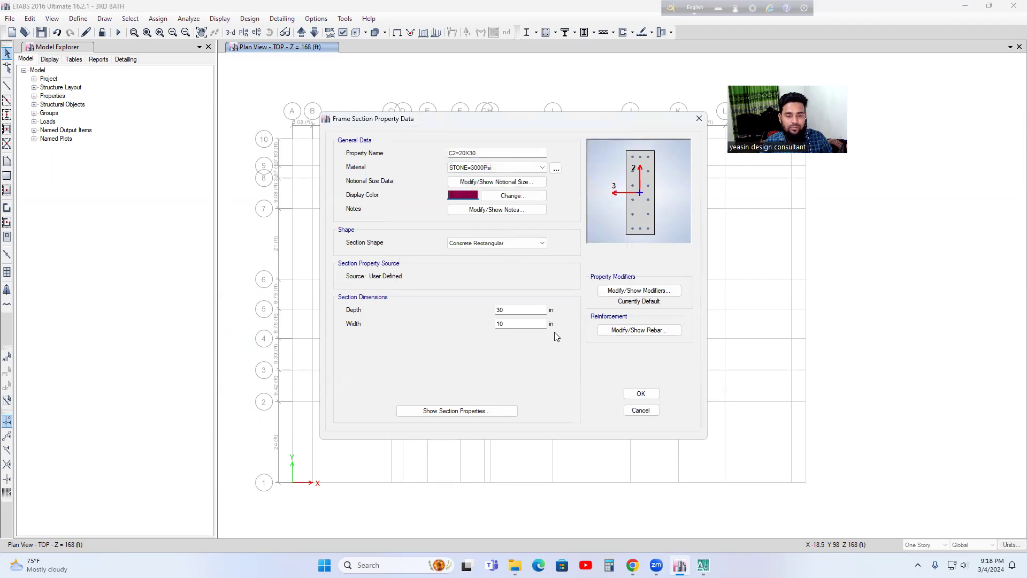
double_click(513, 324)
text(20)
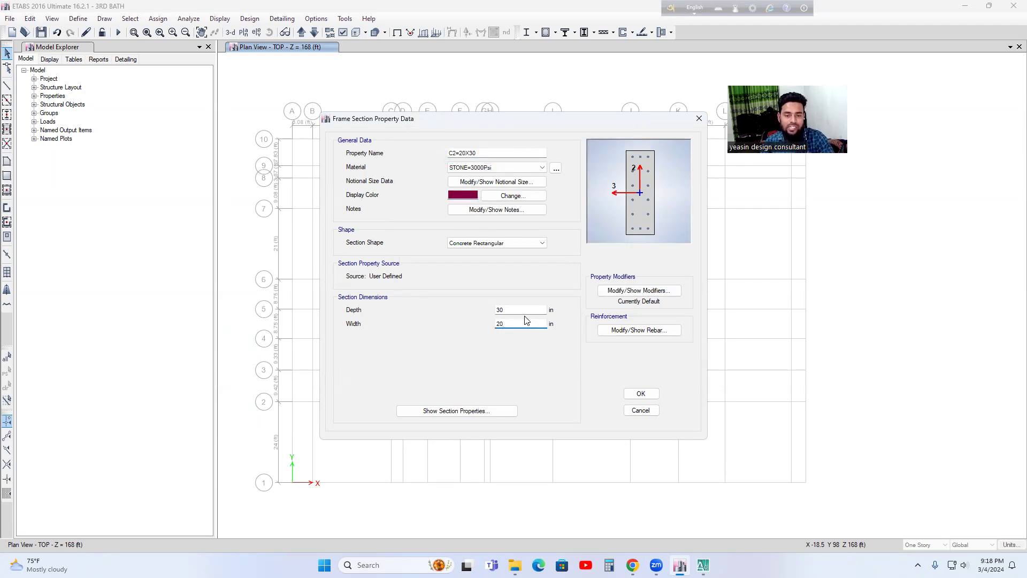
Step: Set the longitudinal bars along the 3-dir face of C2=20X30 to 5 and accept the reinforcement and the section
click(629, 332)
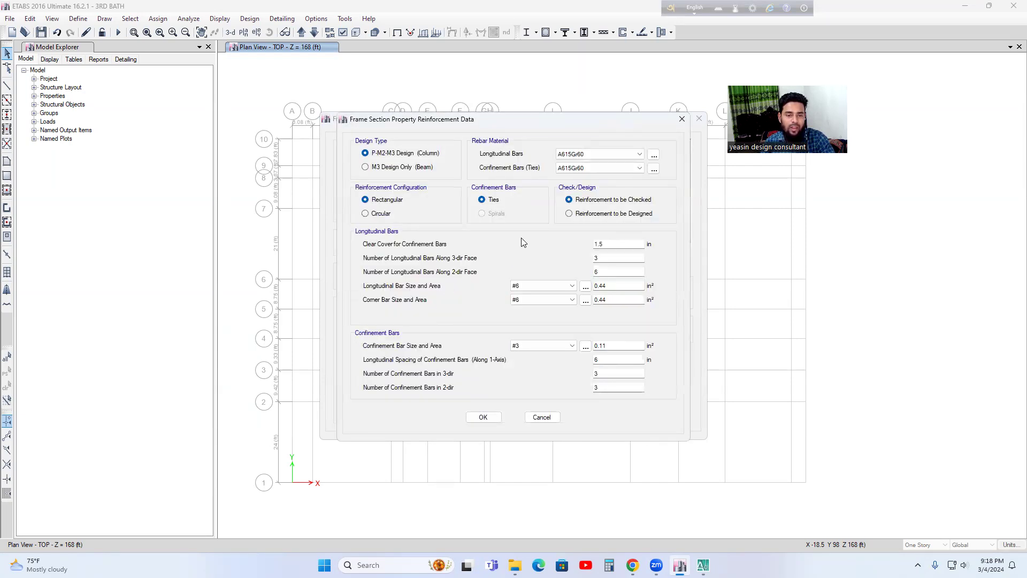
click(600, 262)
key(BackSpace)
text(5)
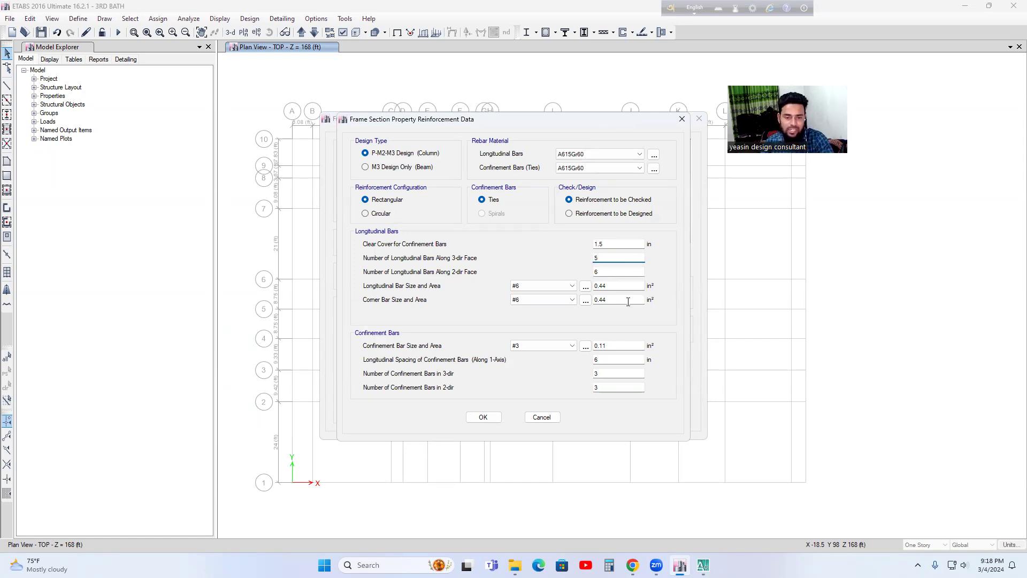
click(598, 272)
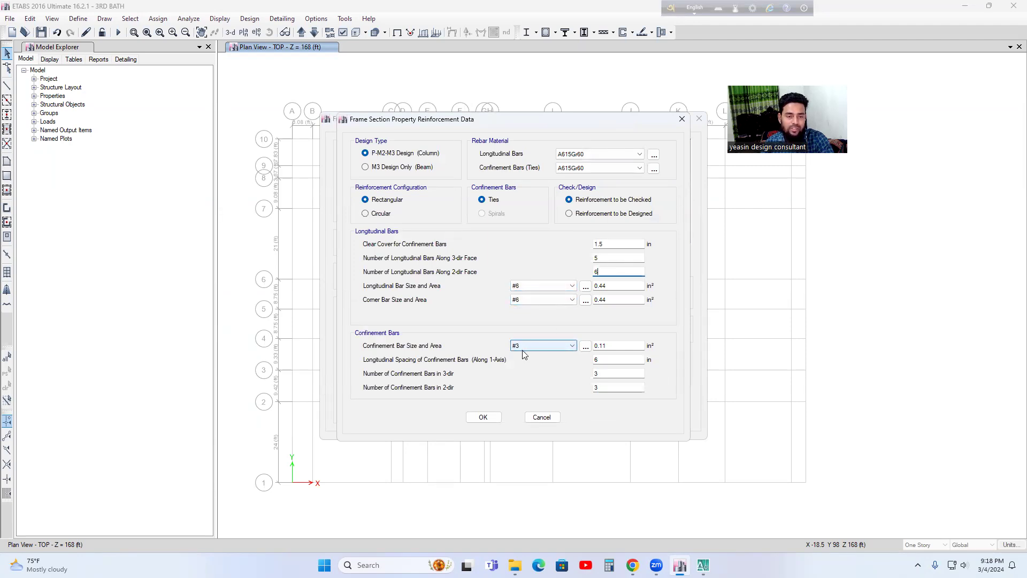
click(482, 418)
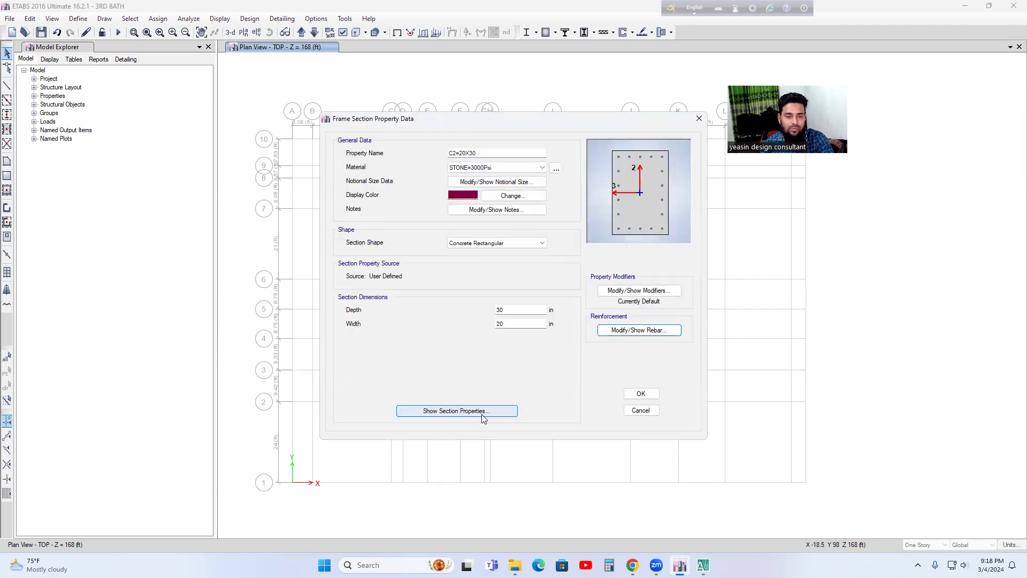
click(641, 394)
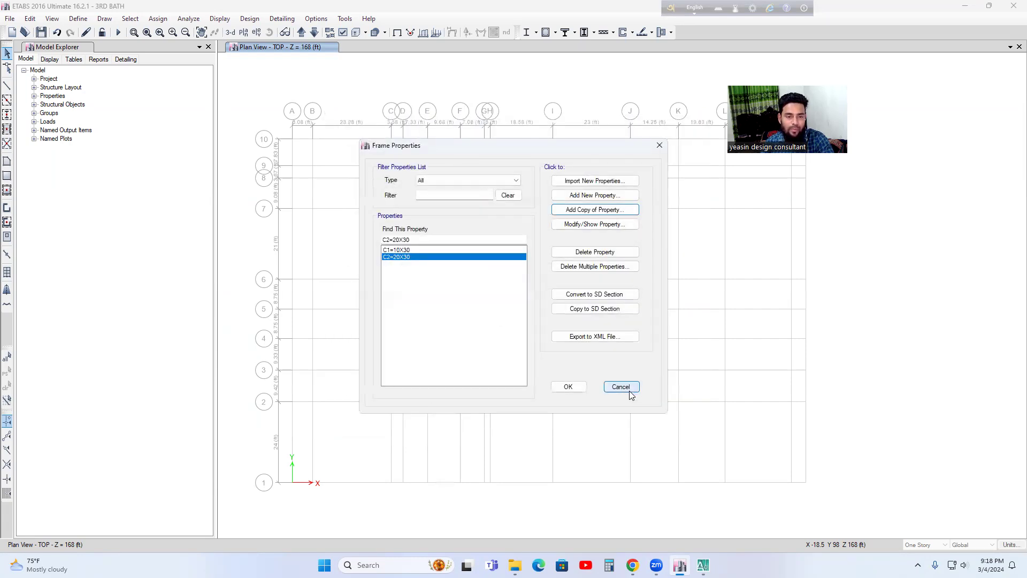
Step: Add a copy of the C2=20X30 frame property named C3=25X30
click(591, 213)
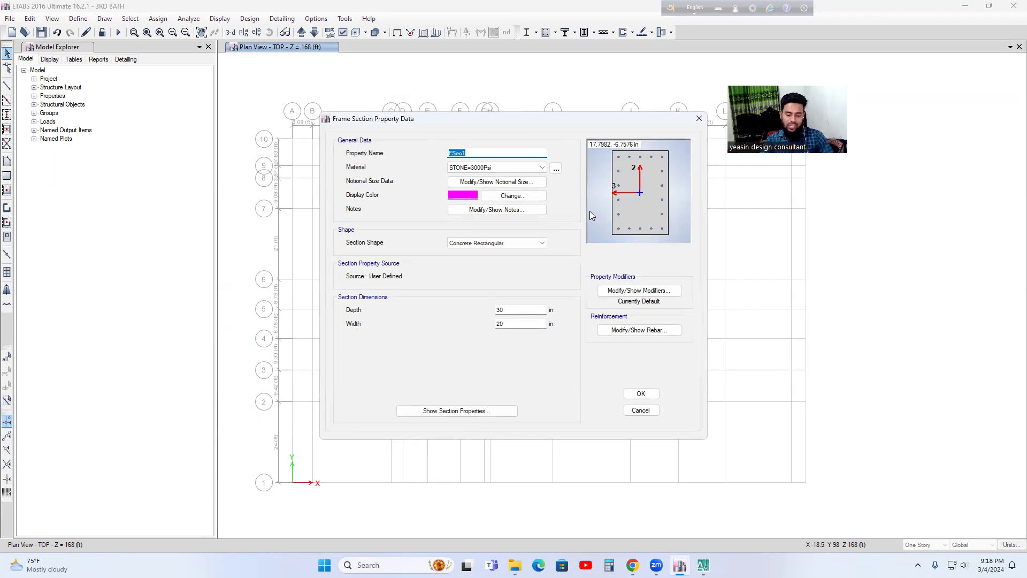
key(BackSpace)
text(C3=25X30)
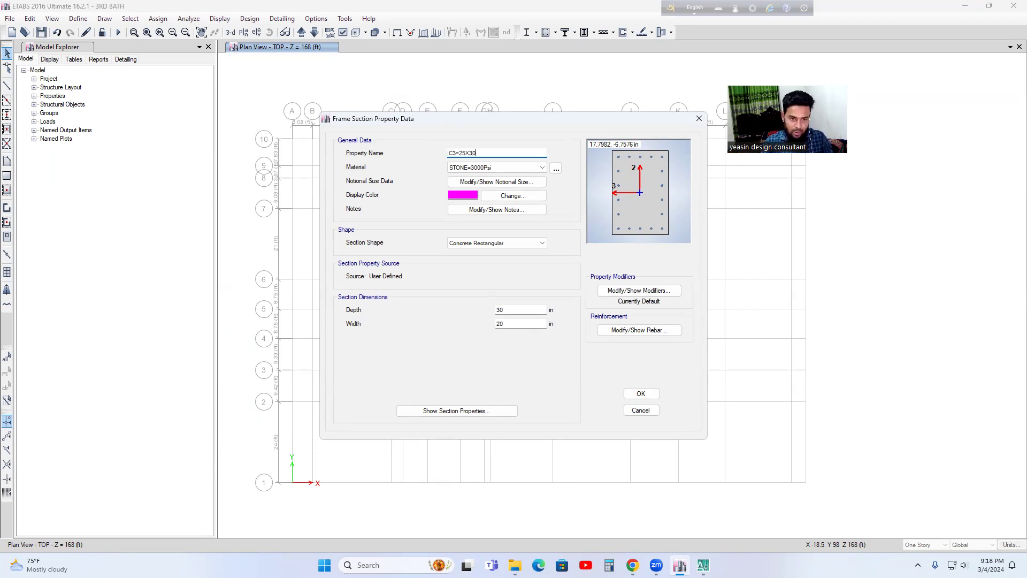
Step: Give the C3=25X30 section a violet display color and a width of 25 in
click(487, 196)
click(500, 192)
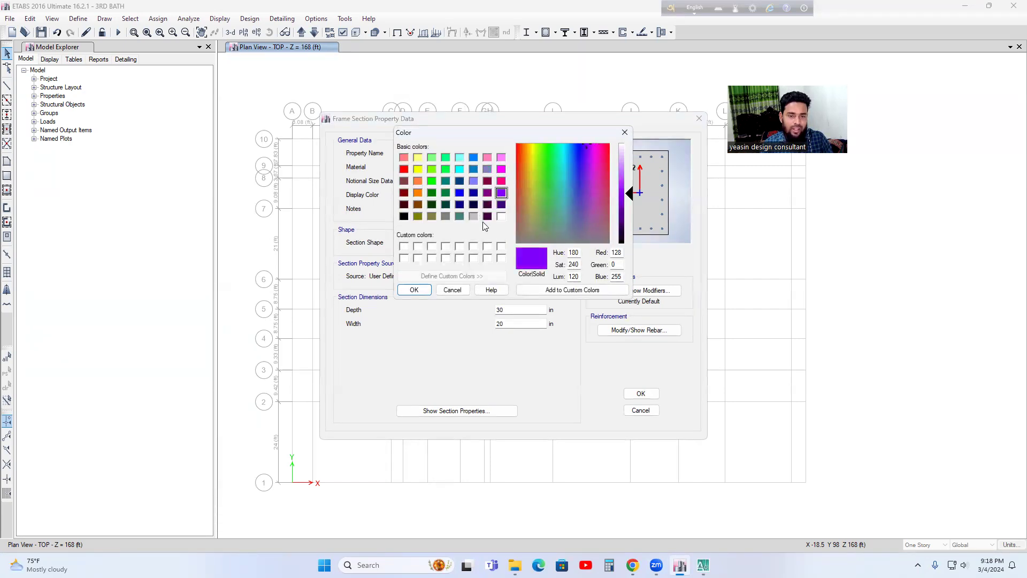
click(415, 291)
click(512, 326)
key(BackSpace)
text(5)
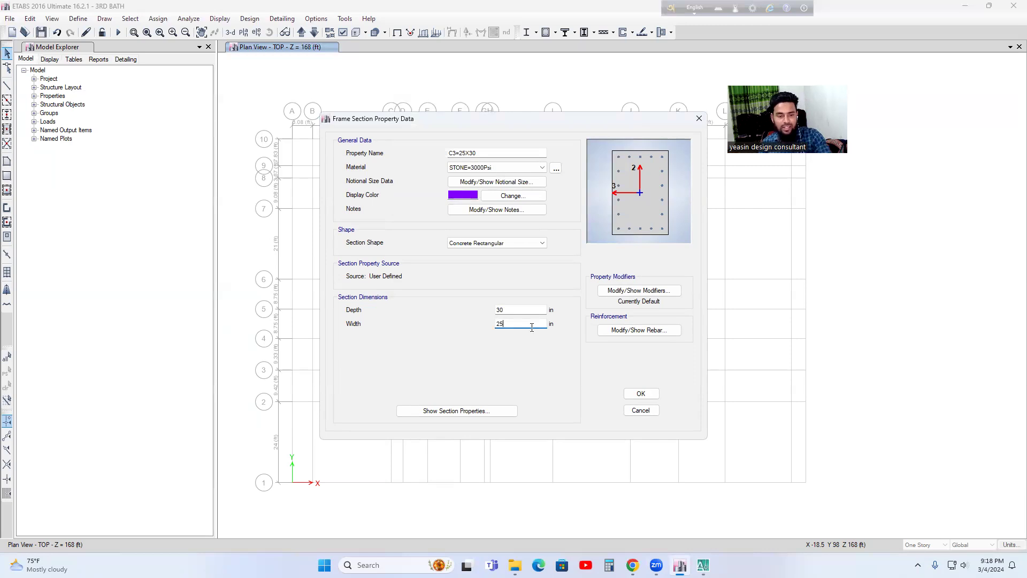
Step: Set the C3=25X30 longitudinal bars to 6 along the 3-dir face and 7 along the 2-dir face, then accept the section
click(641, 331)
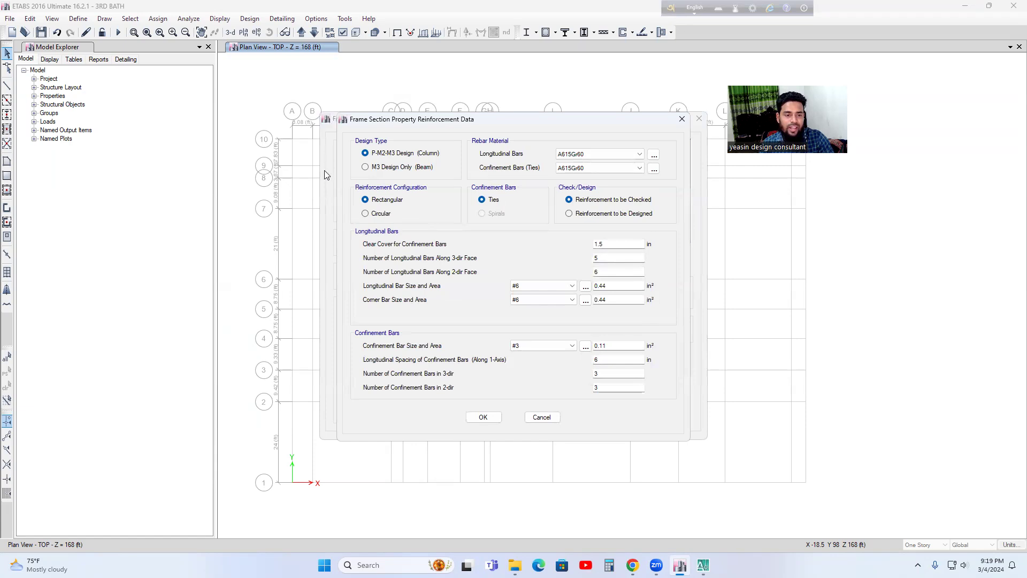
click(608, 258)
text(6)
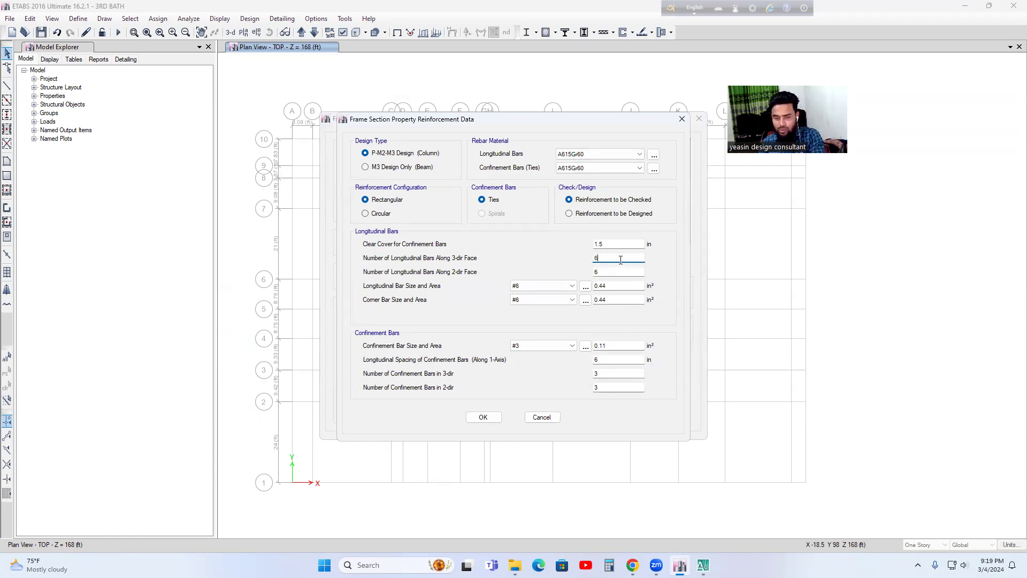
click(609, 273)
key(BackSpace)
text(7)
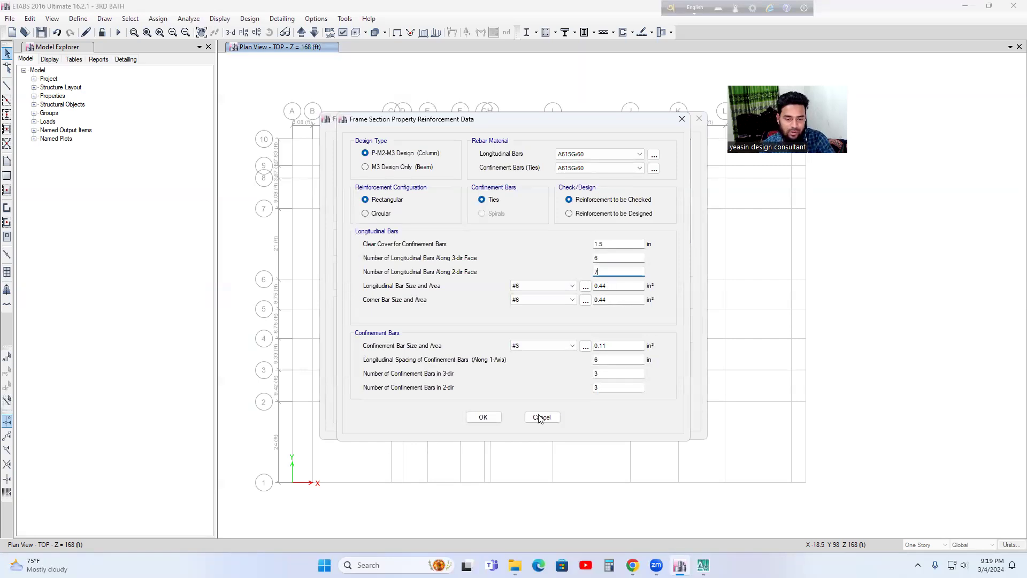
click(483, 417)
click(640, 395)
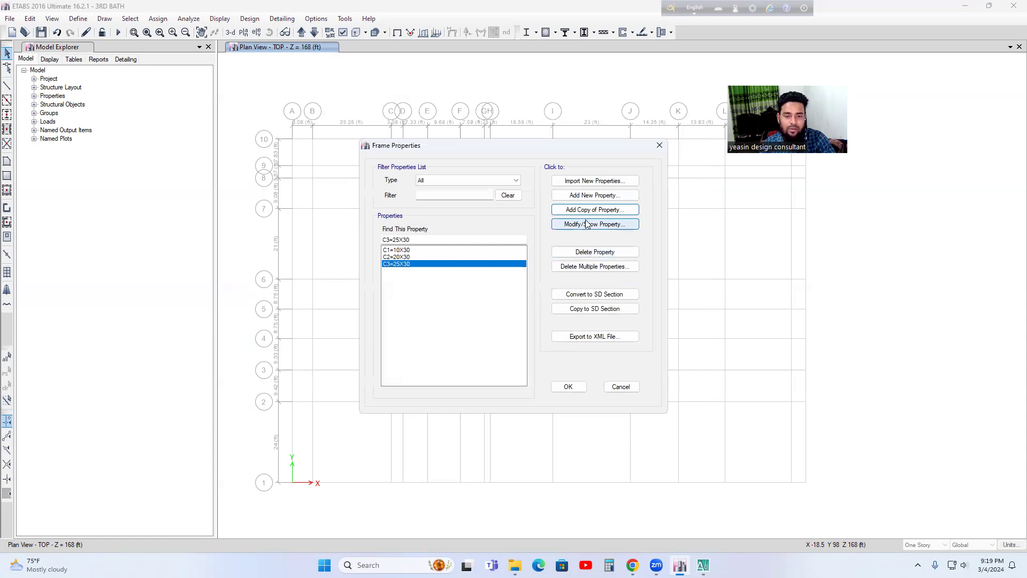
Step: Add a copy of the C3=25X30 frame property named C4=30X30 with a blue display color
click(582, 211)
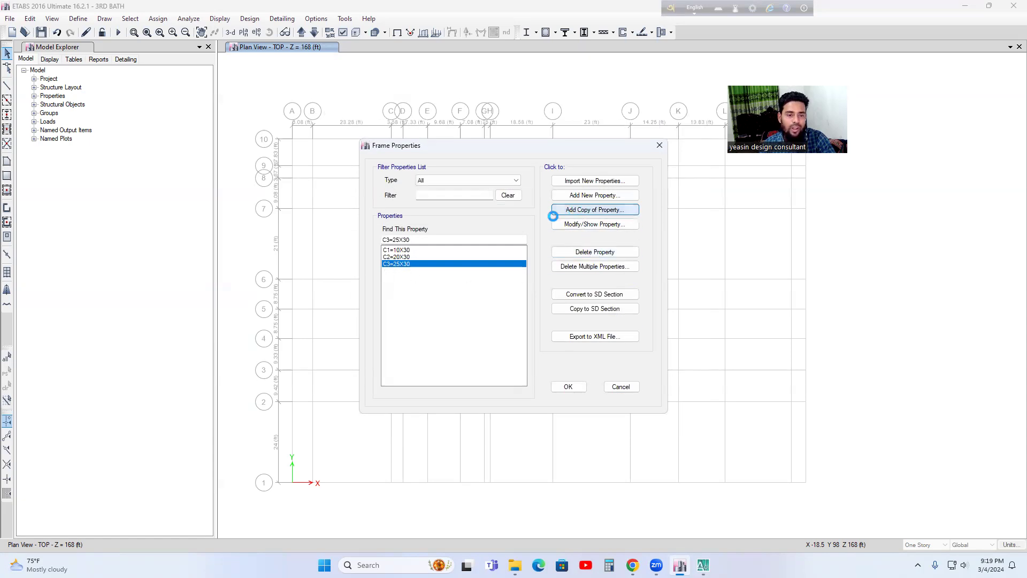
text(C4=30X30)
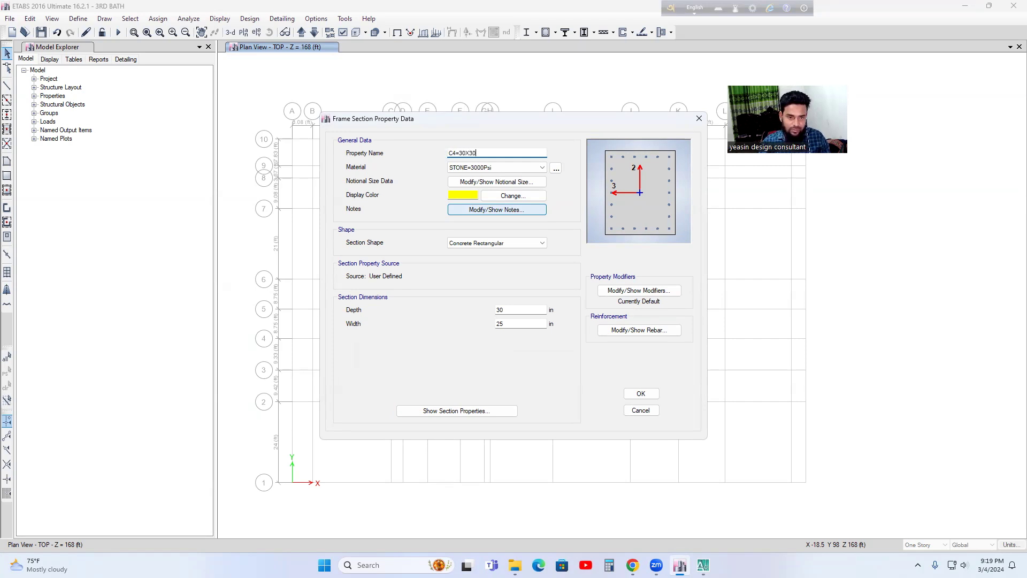
click(461, 194)
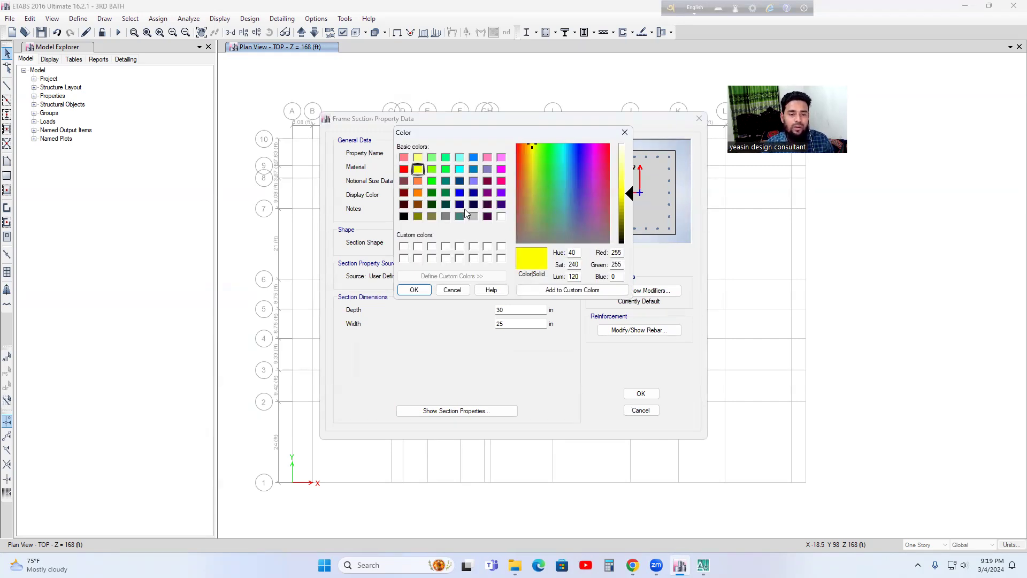
click(460, 192)
click(414, 289)
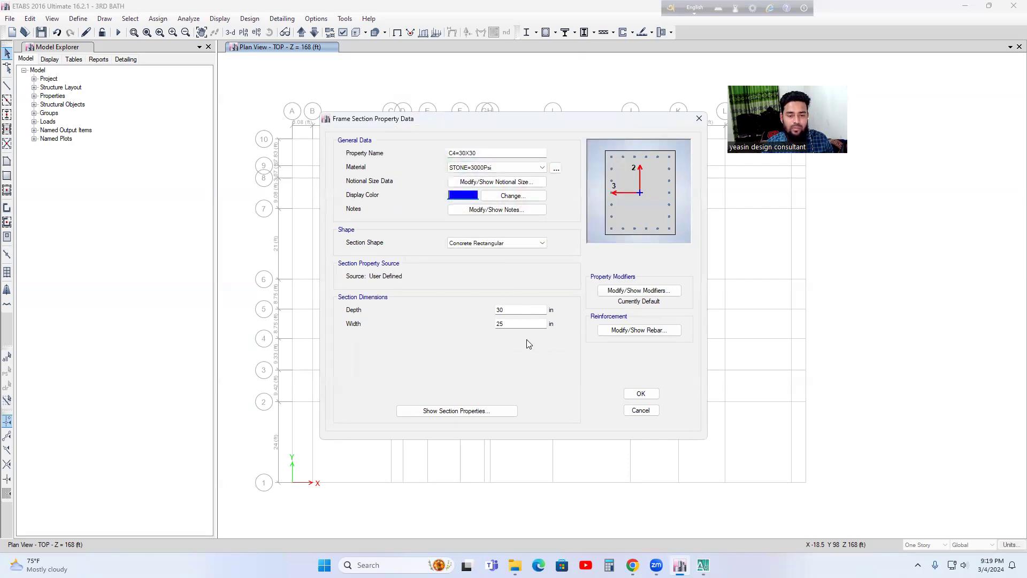
Step: Set the width of the C4=30X30 section to 30 in
click(516, 324)
key(BackSpace)
text(30)
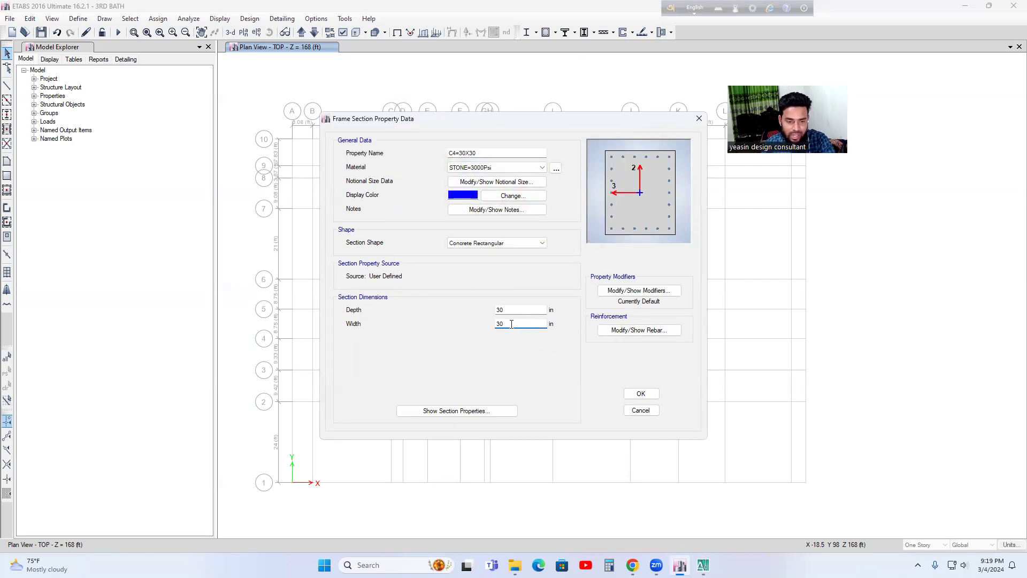
Step: Set the longitudinal bars along the 3-dir face of C4=30X30 to 7 and accept the reinforcement and the section
click(637, 331)
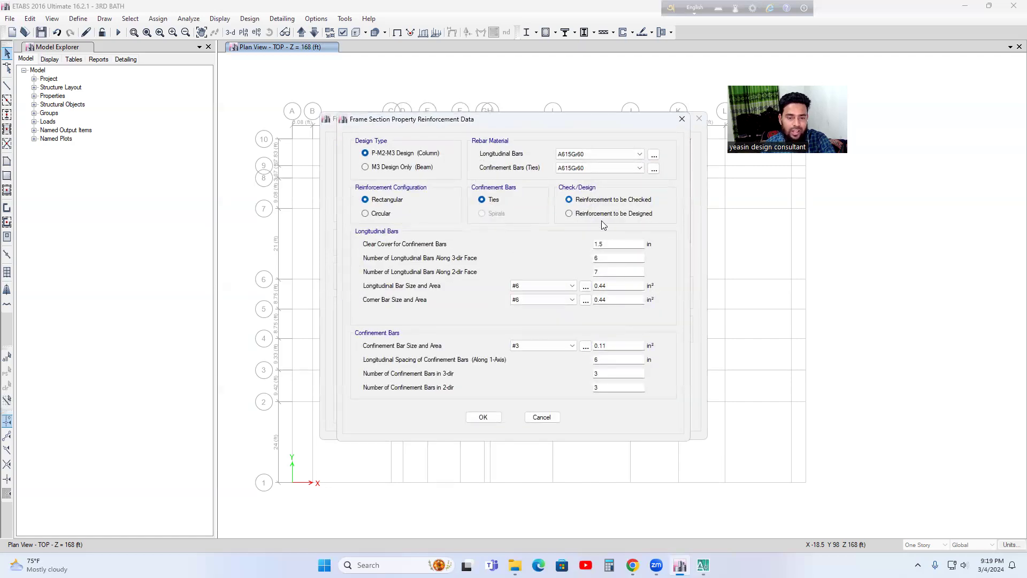
click(600, 259)
key(BackSpace)
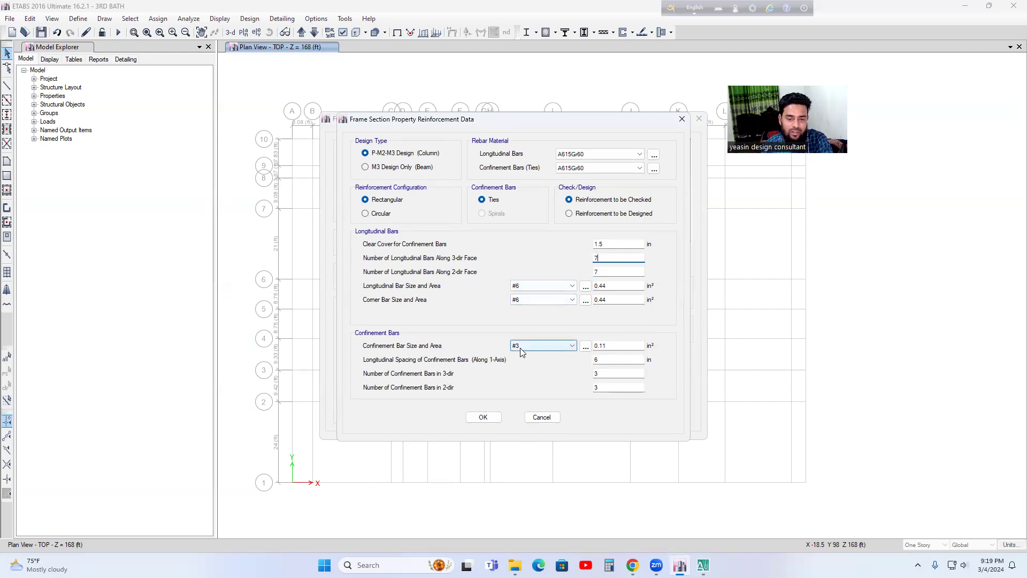
click(483, 417)
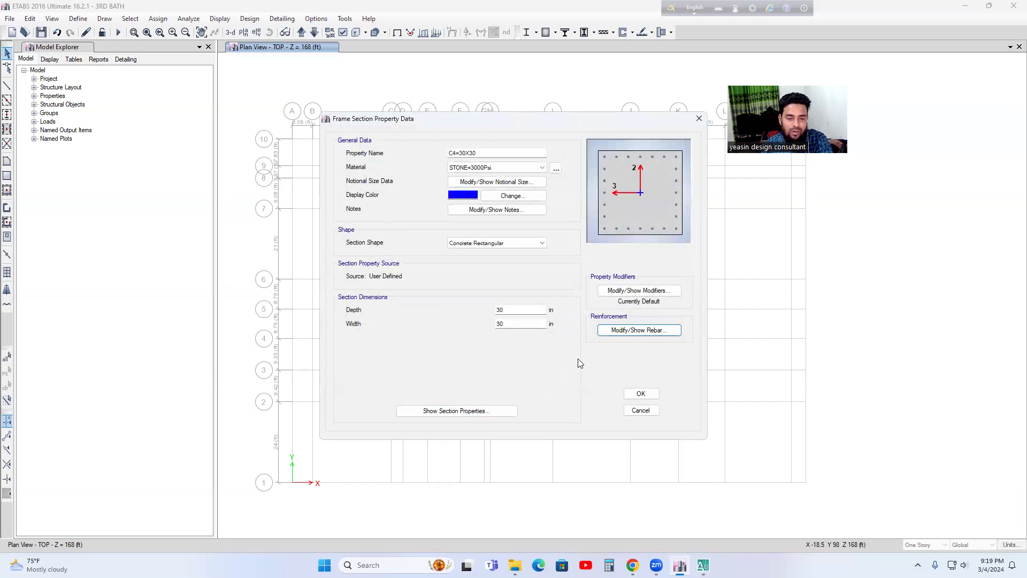
click(641, 393)
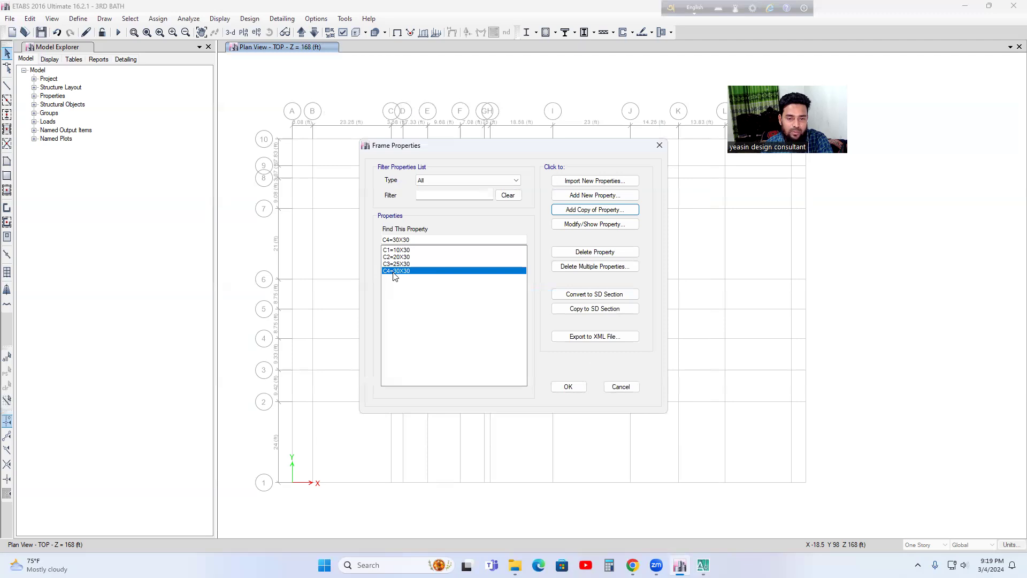
Step: Add a copy of the C4=30X30 frame property named 30X35 with an orange display color
click(592, 213)
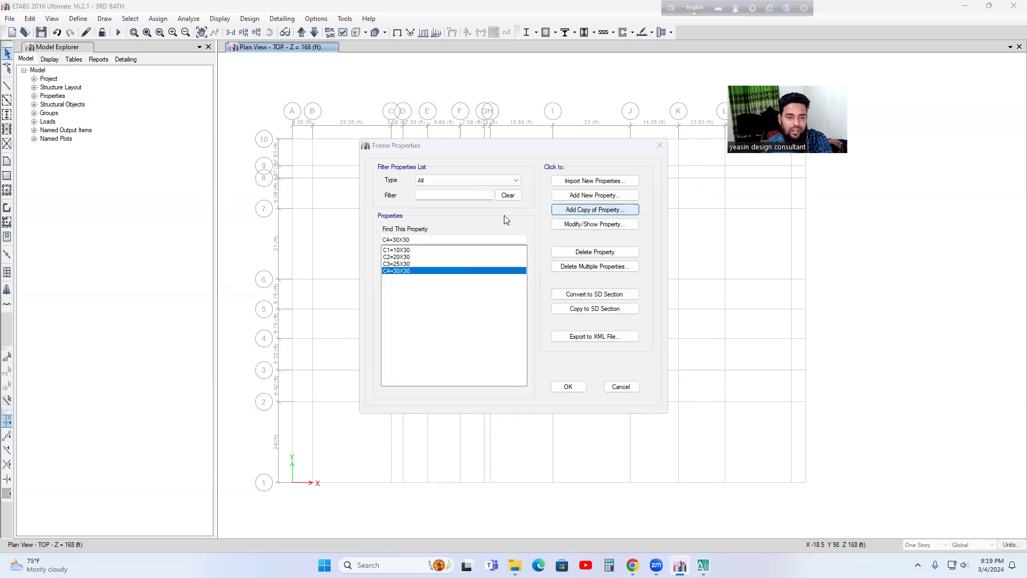
key(BackSpace)
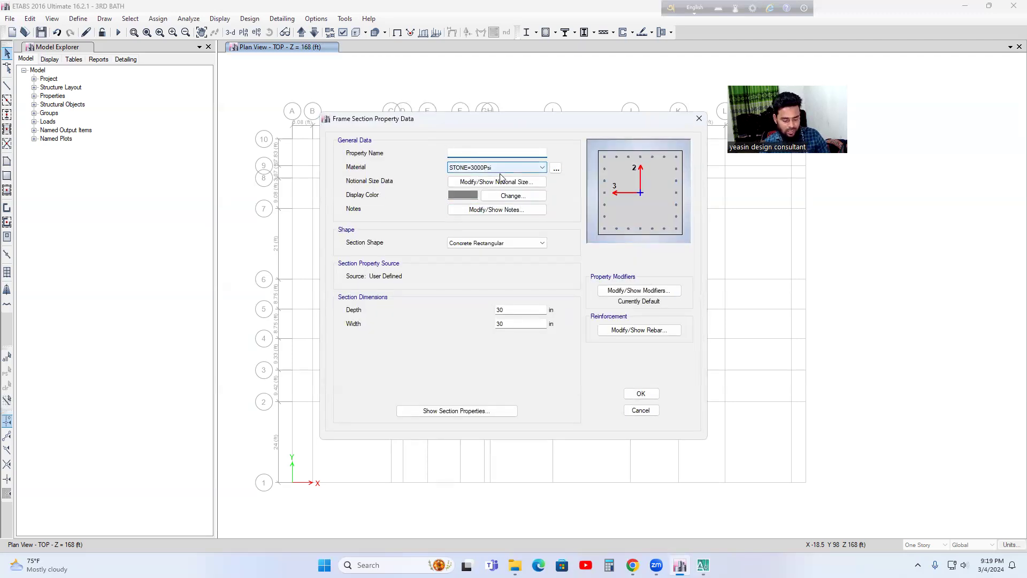
text(3)
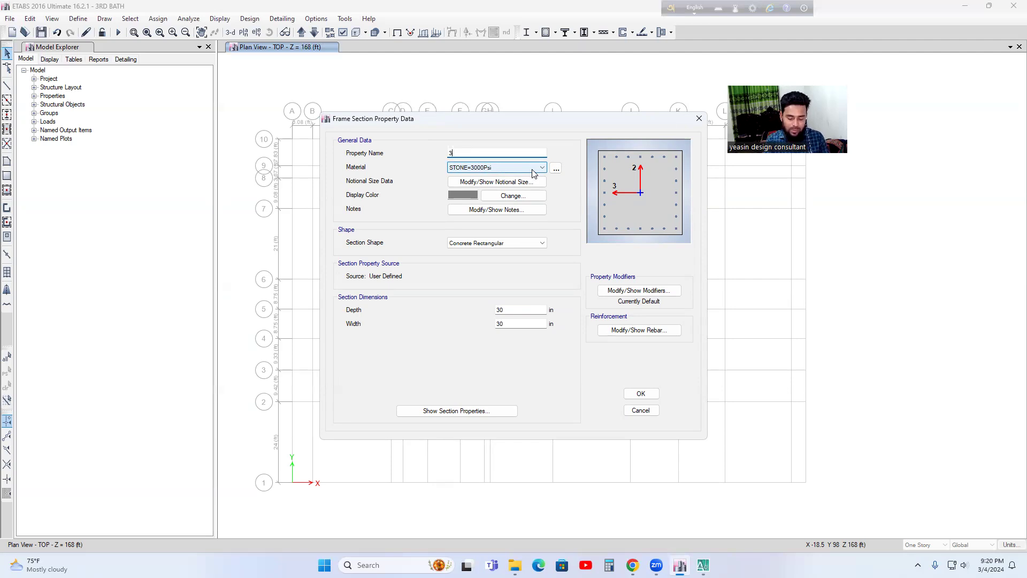
text(0X35)
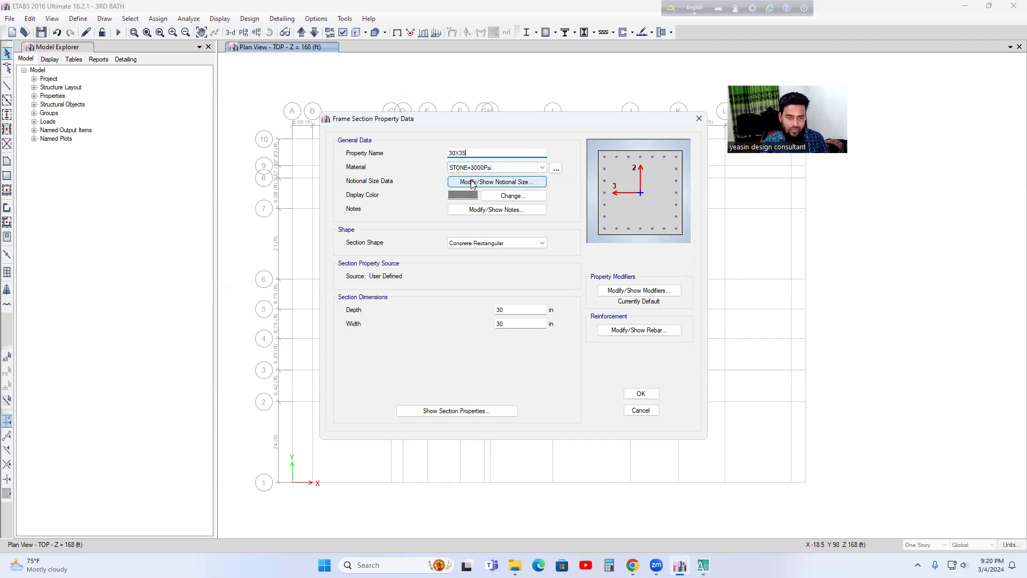
click(461, 195)
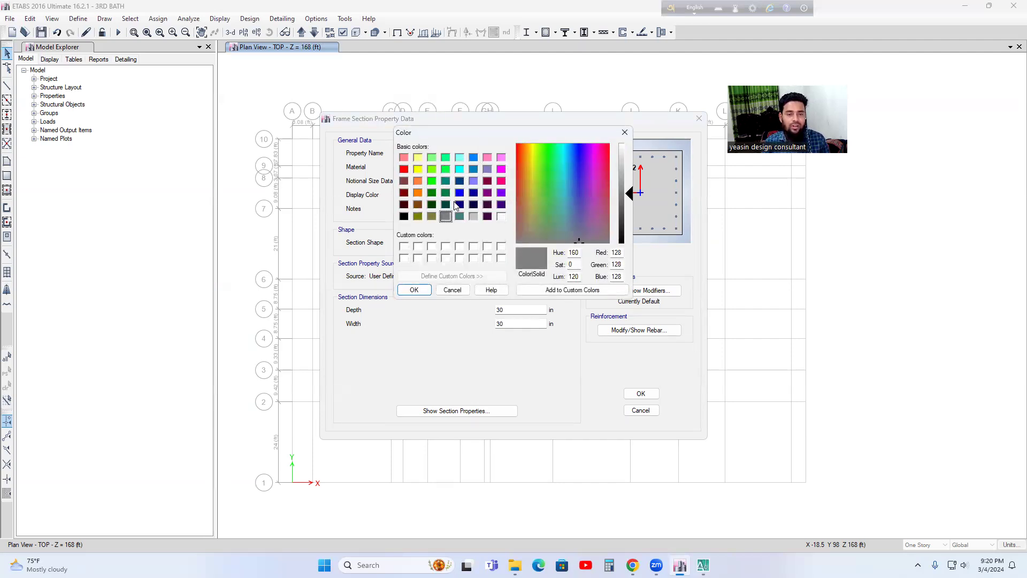
click(418, 194)
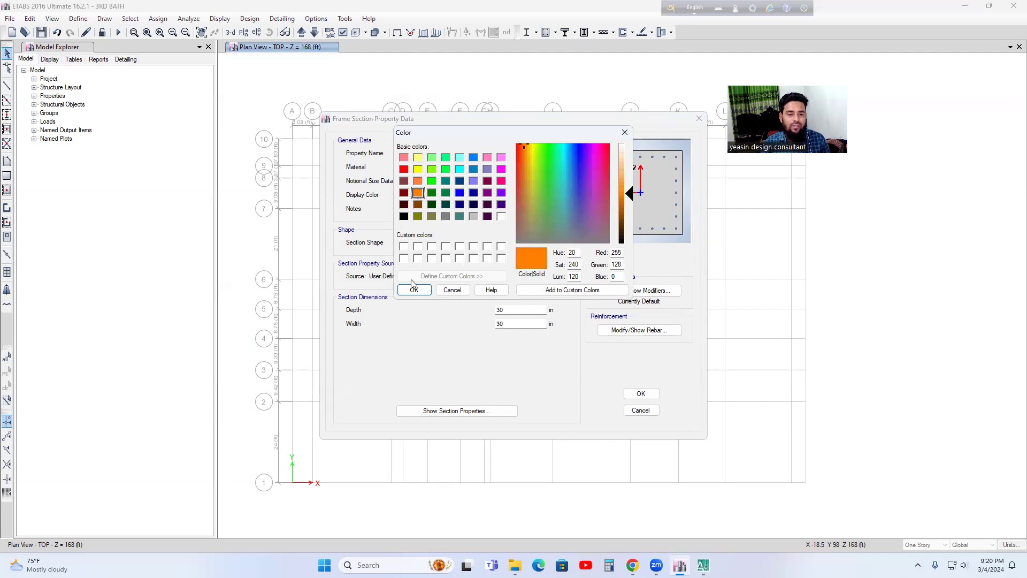
click(414, 289)
Step: Set the 30X35 section's depth to 35 in and its longitudinal bars along the 2-dir face to 8, accepting the section
click(513, 309)
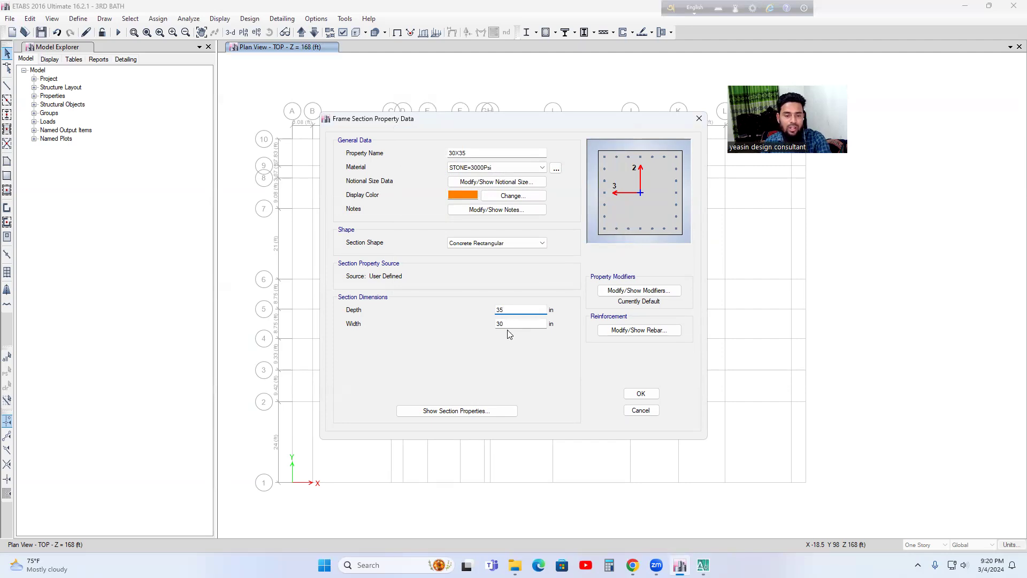
click(627, 332)
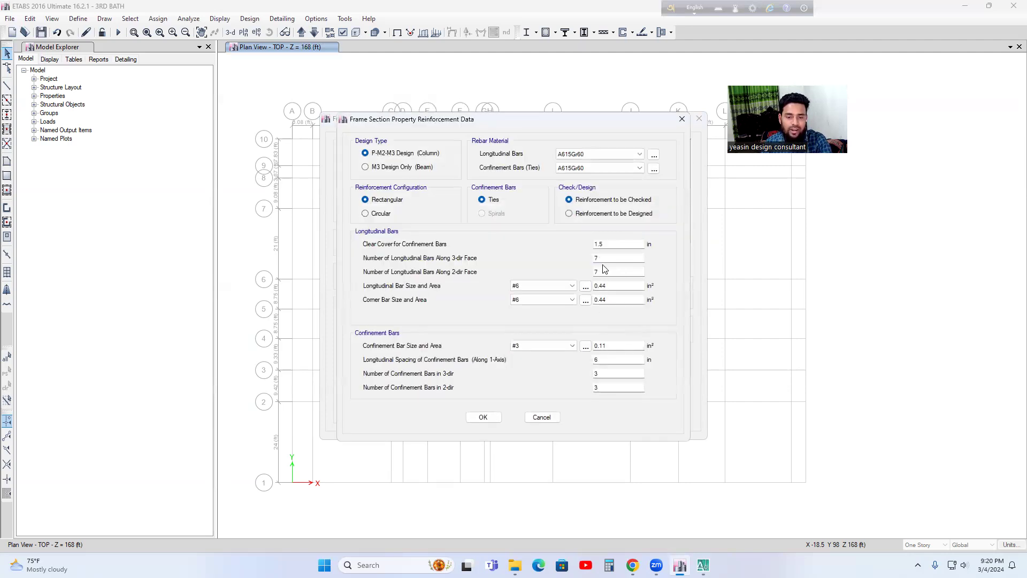
click(605, 270)
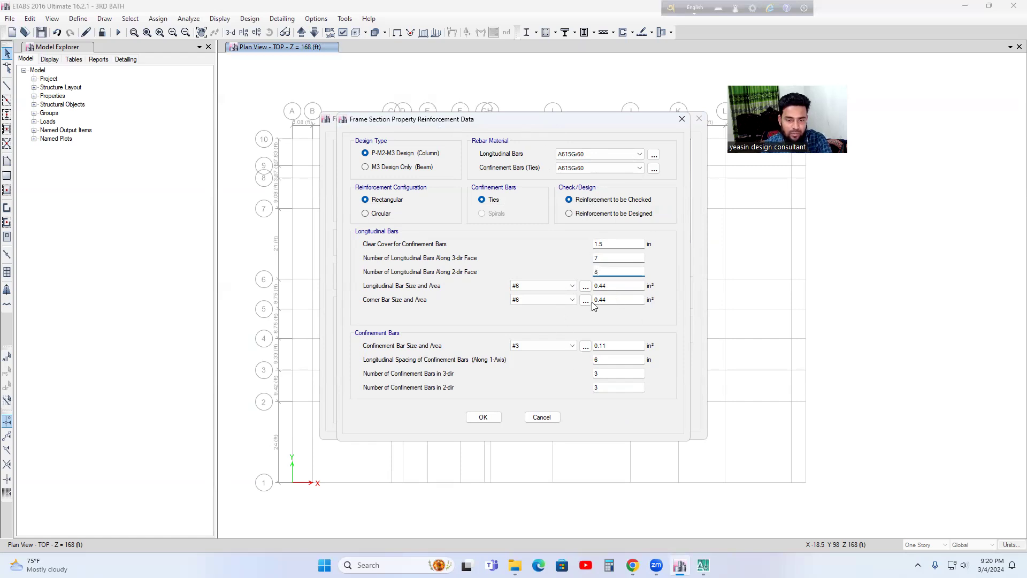
drag(537, 122, 333, 109)
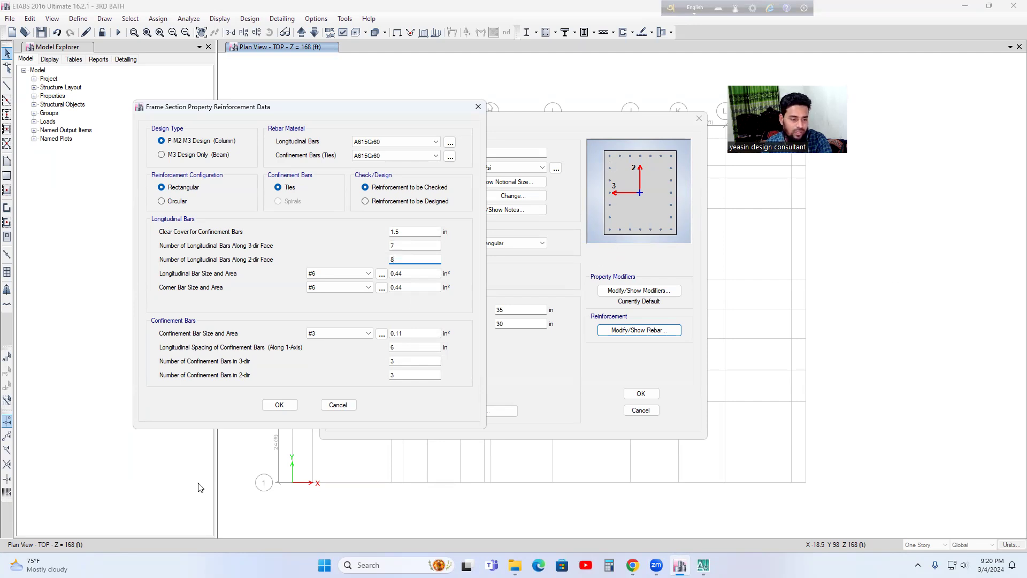
click(279, 405)
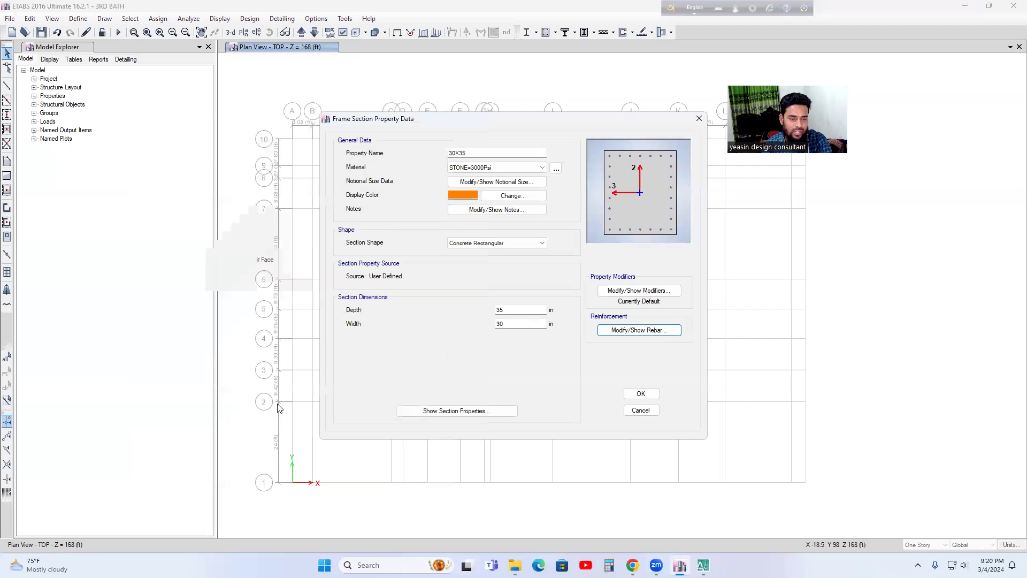
click(641, 395)
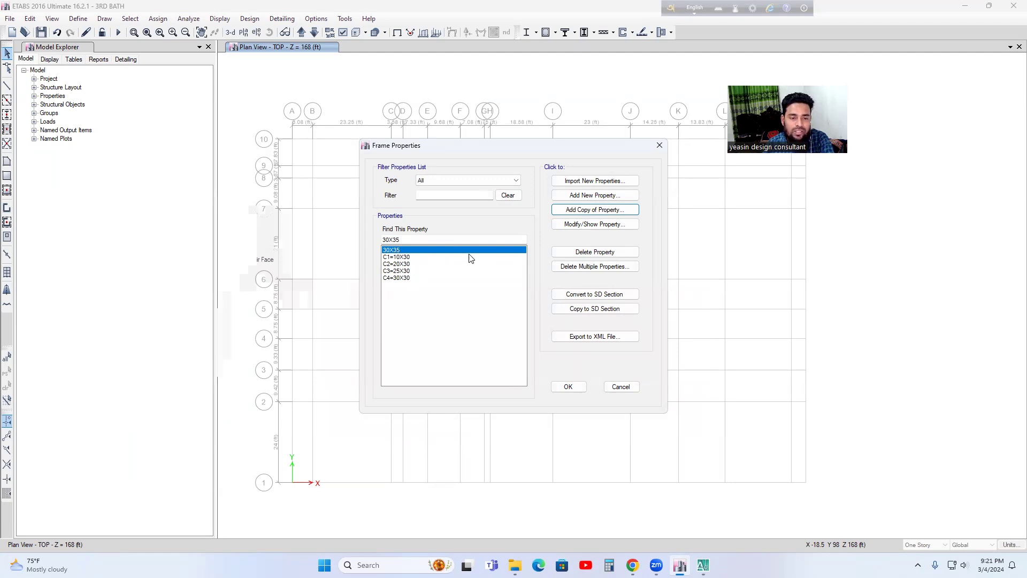
Step: Rename the 30X35 frame property as C5=30X35 and accept the section
click(405, 262)
click(405, 257)
click(398, 251)
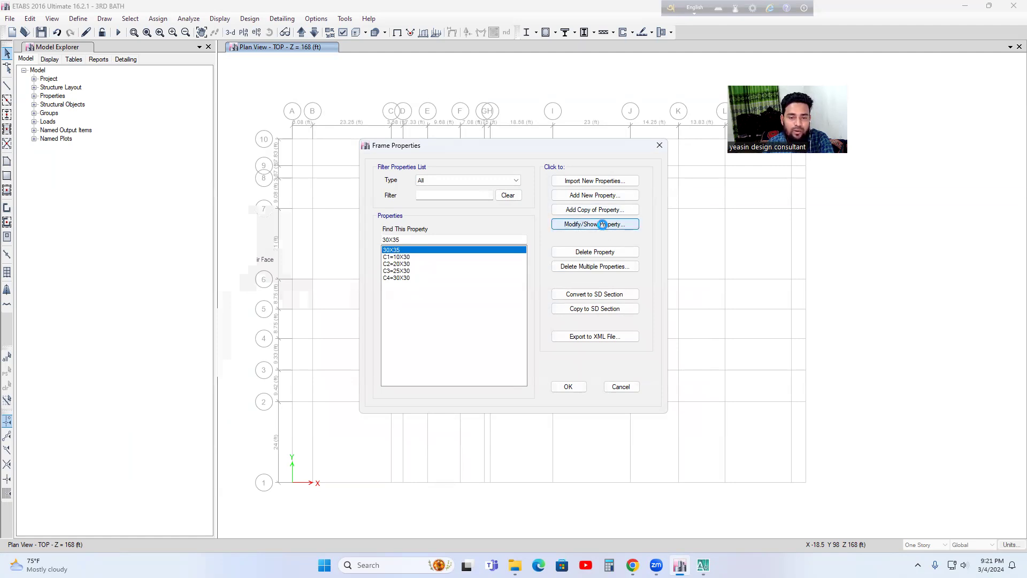
click(605, 225)
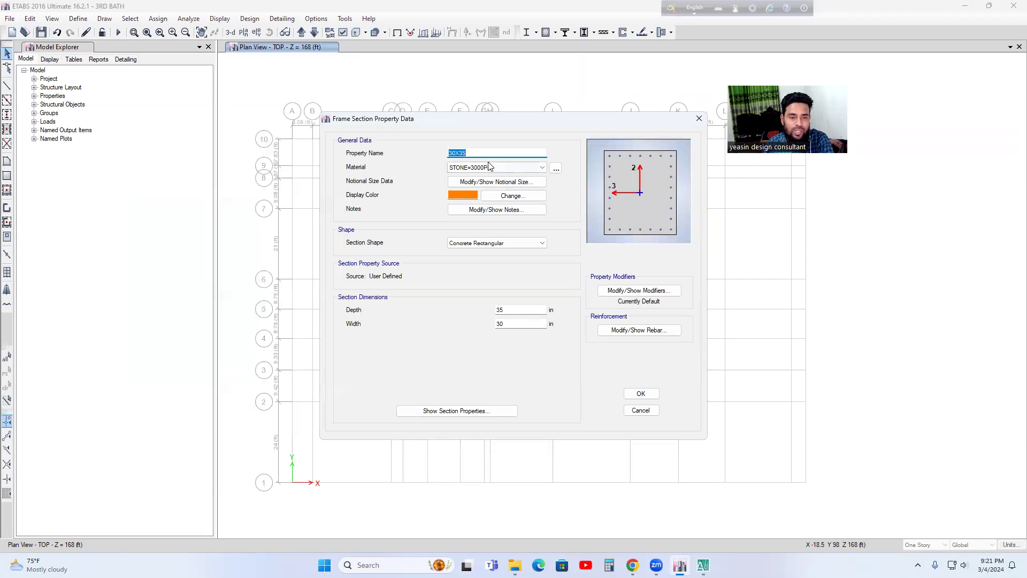
click(450, 152)
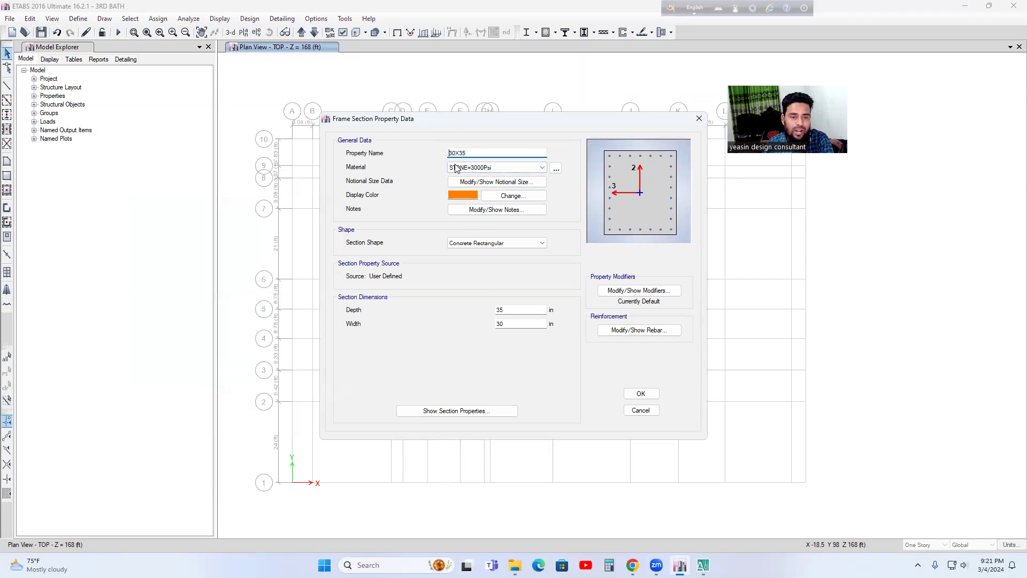
text(C5=)
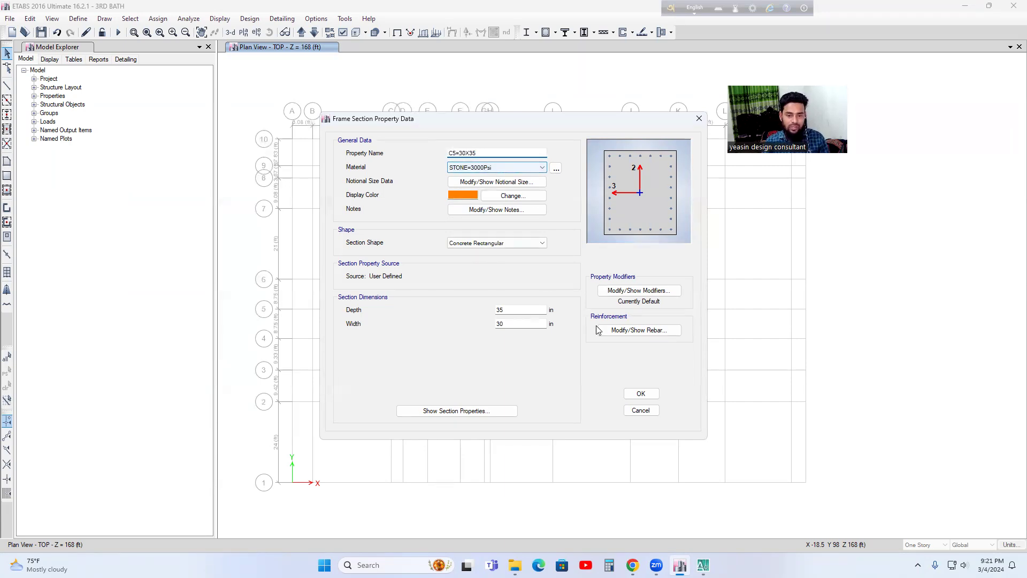
click(640, 393)
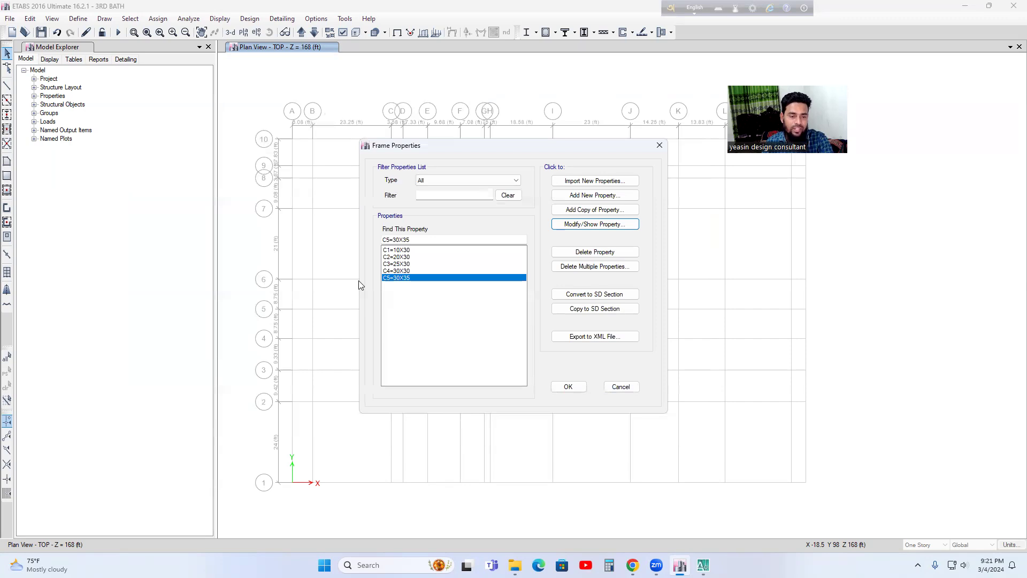
Step: Add a copy of the C5=30X35 frame property named C6=40X45 with a dark red display color
click(577, 211)
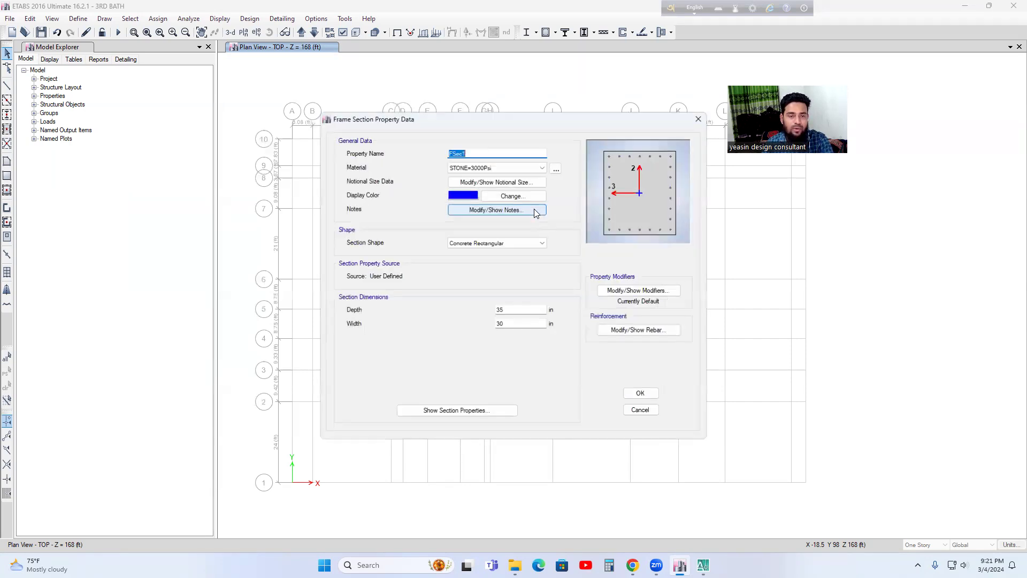
key(BackSpace)
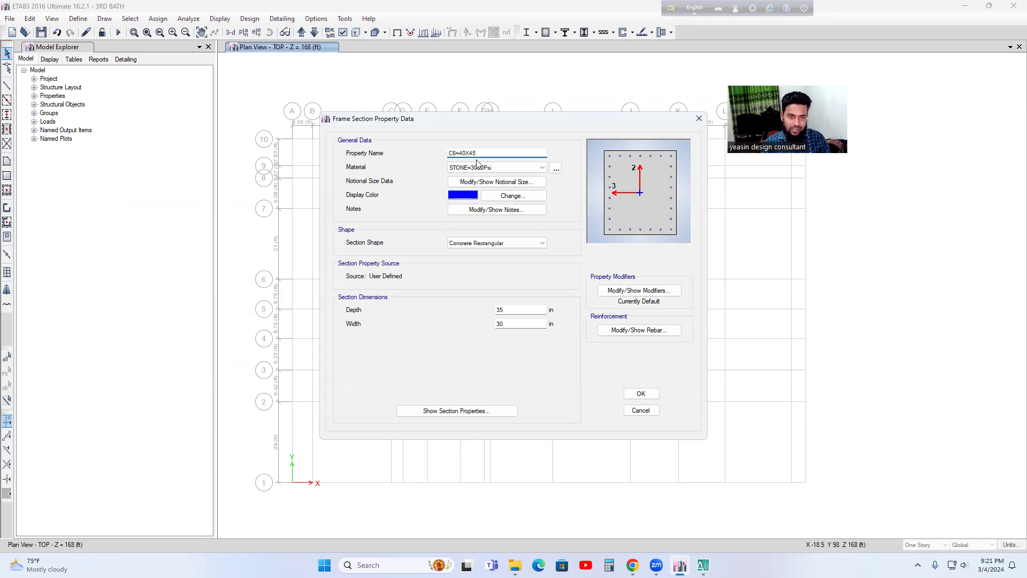
click(498, 196)
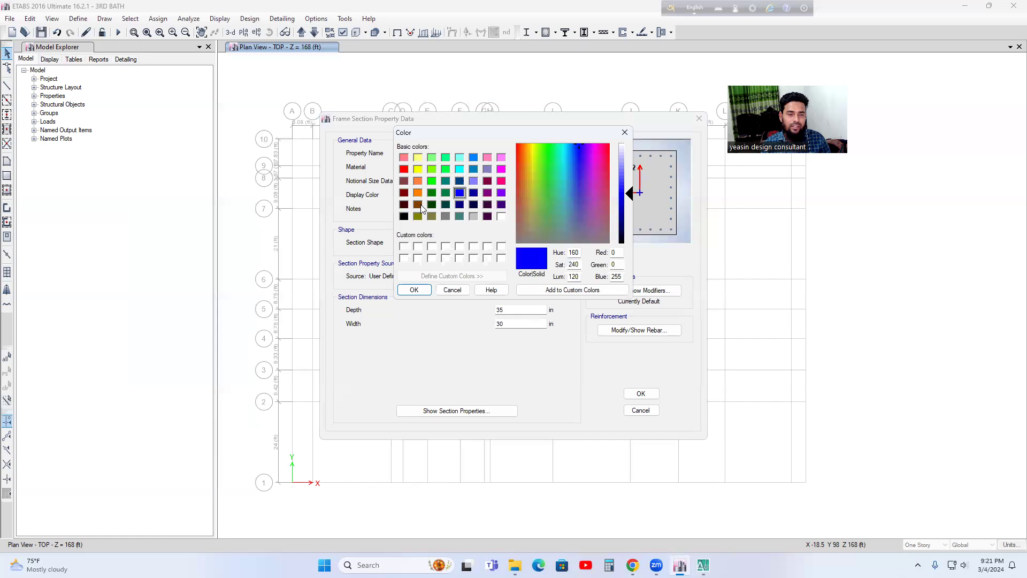
click(404, 193)
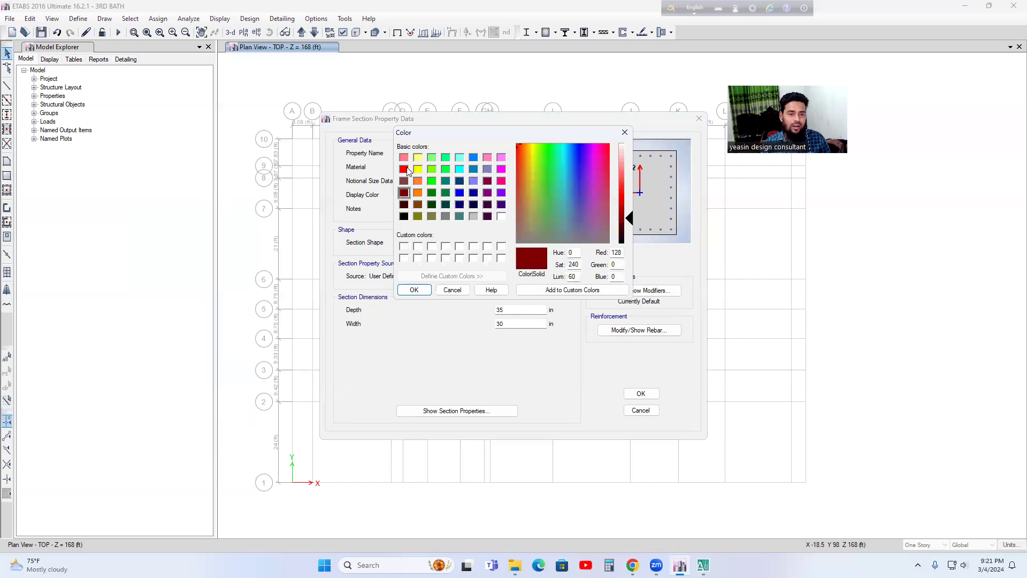
click(404, 169)
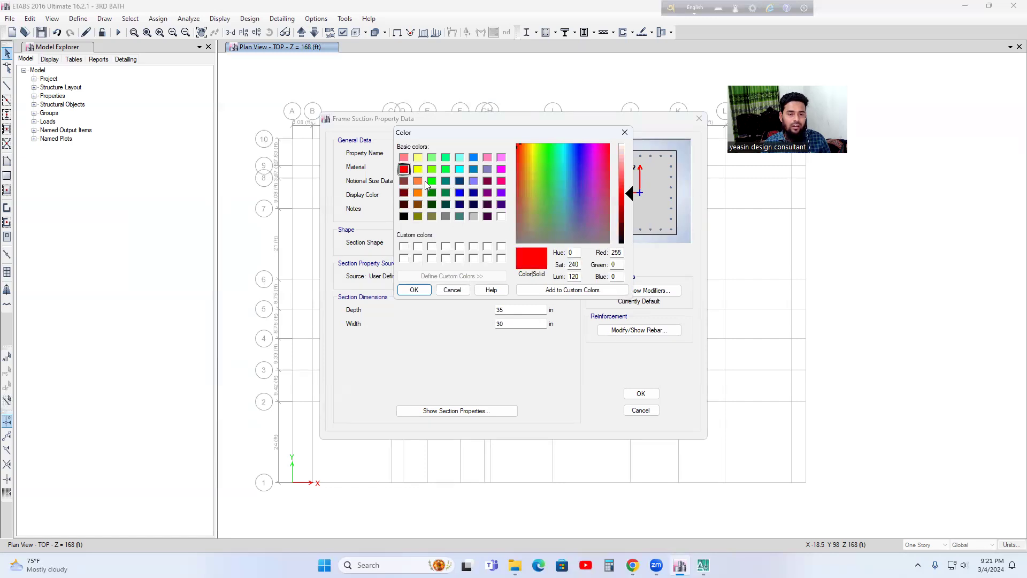
click(459, 158)
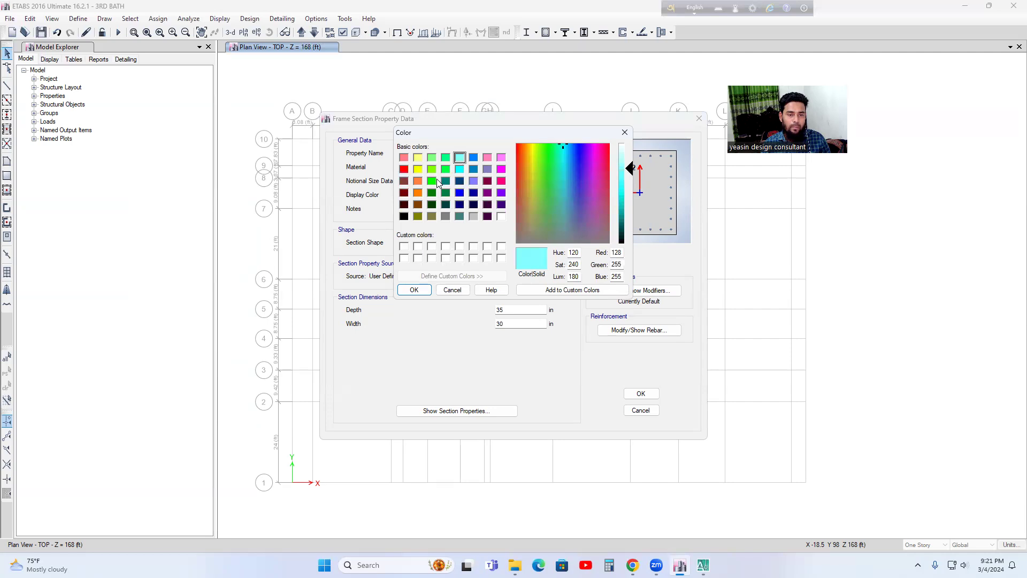
click(403, 194)
click(414, 290)
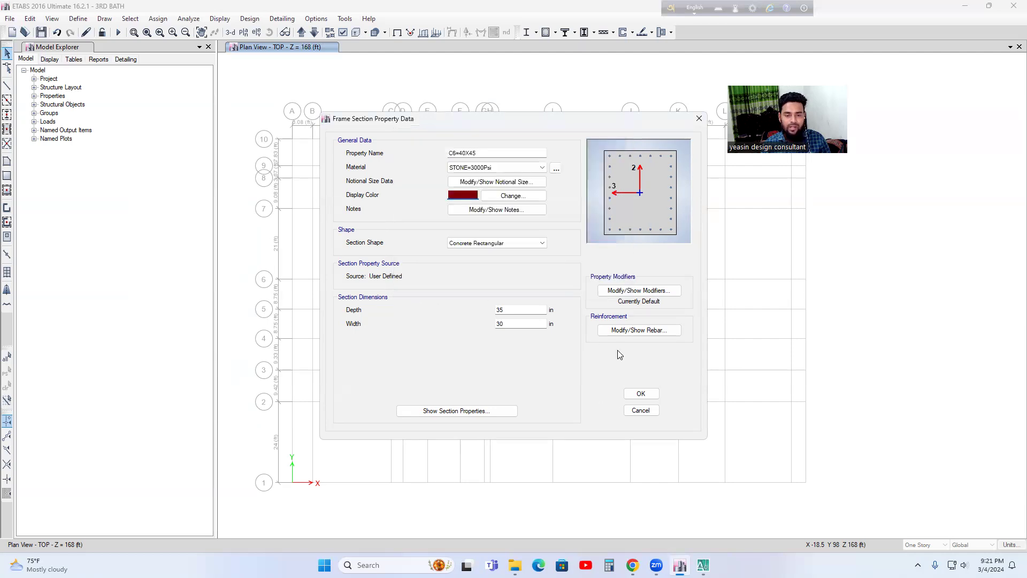
Step: Set the C6=40X45 section's width to 40 in and its depth to 45 in
double_click(506, 324)
key(BackSpace)
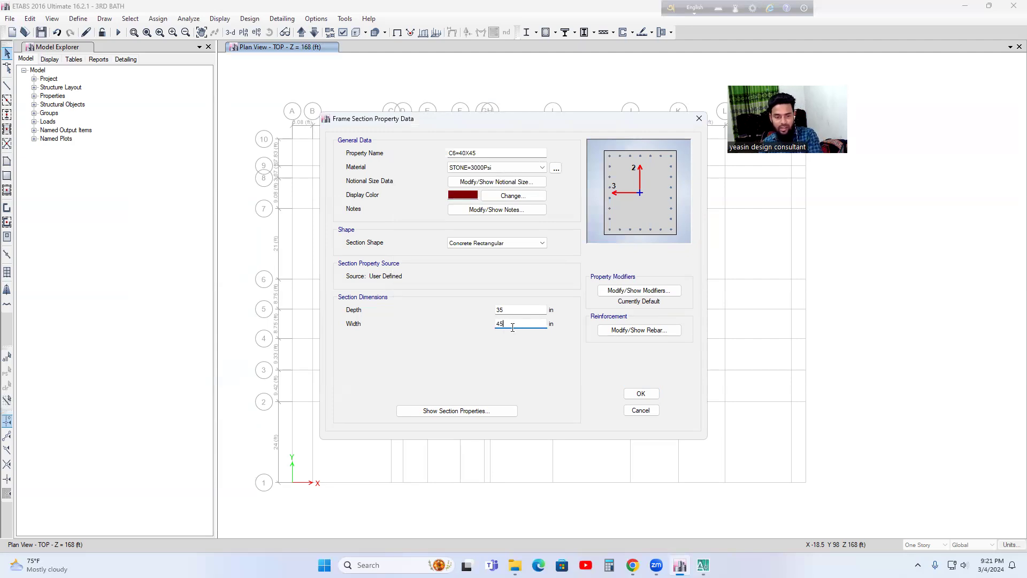
click(507, 309)
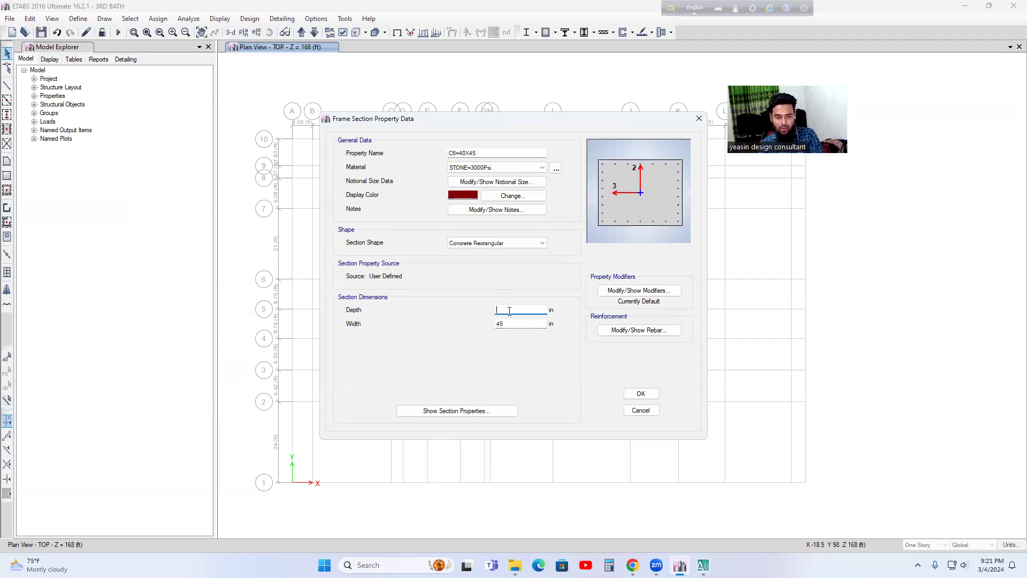
click(509, 325)
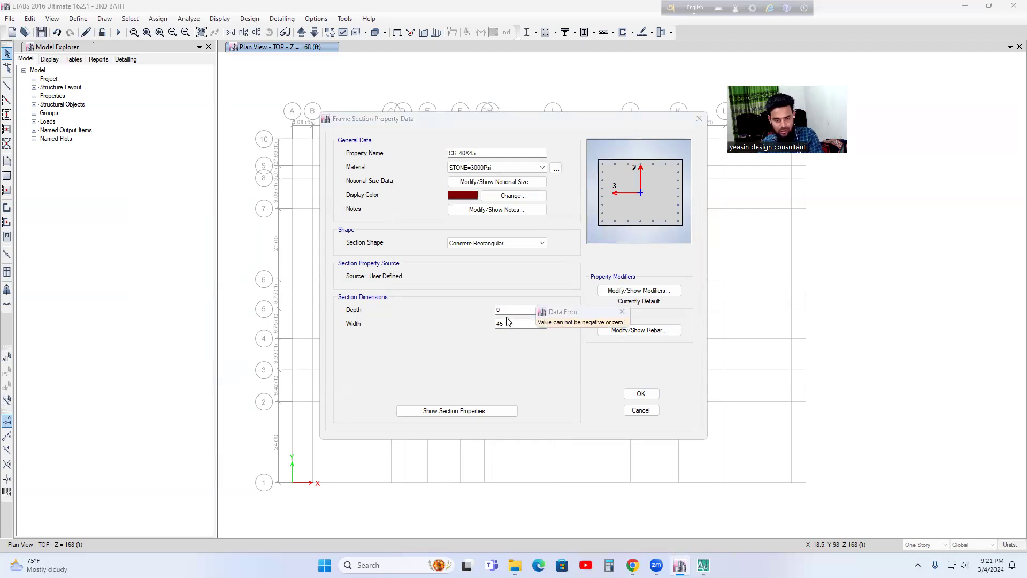
click(622, 312)
click(515, 325)
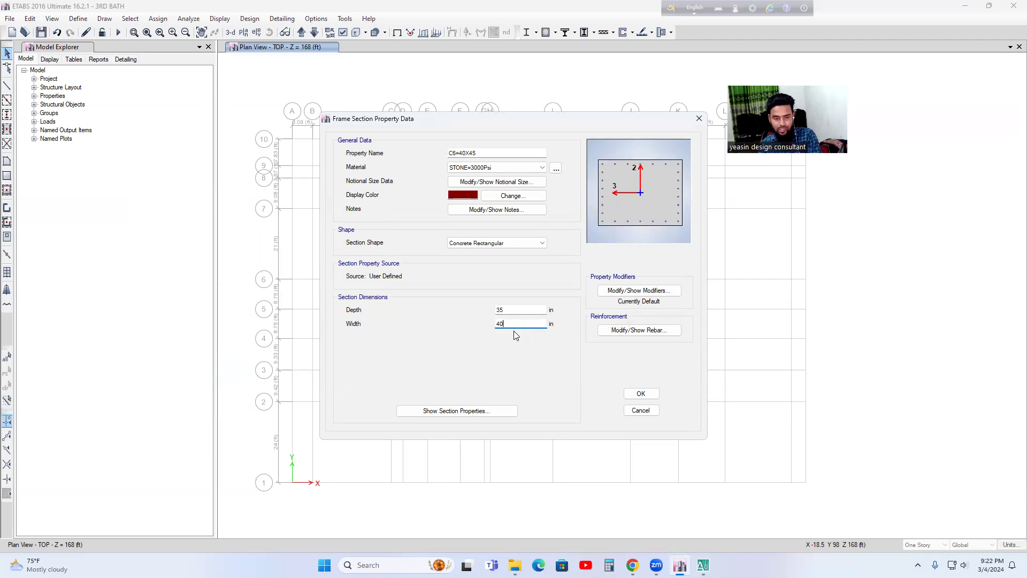
click(512, 310)
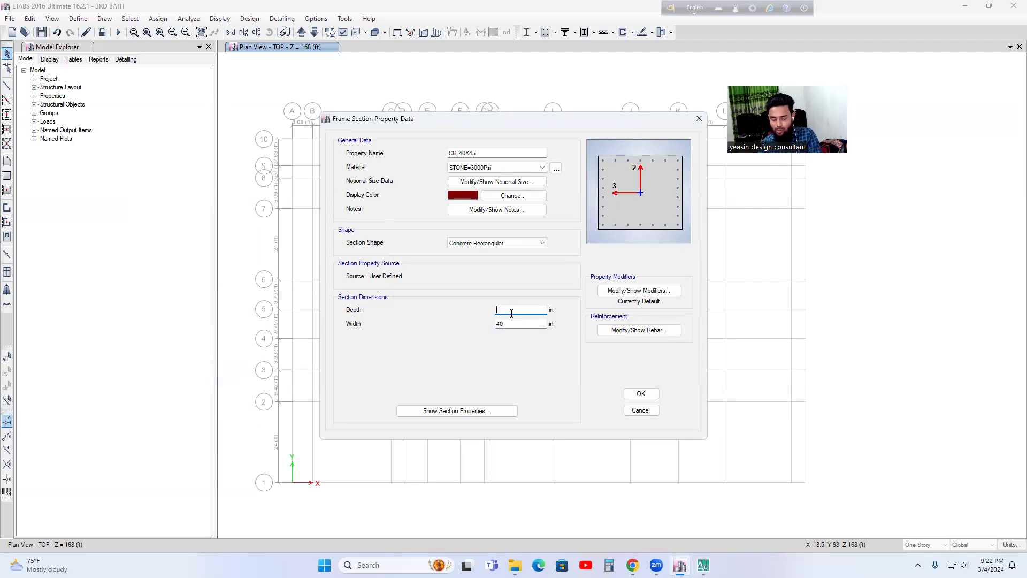
Step: Set the C6=40X45 longitudinal bars to 9 along the 3-dir face and 10 along the 2-dir face, then accept the section
click(624, 331)
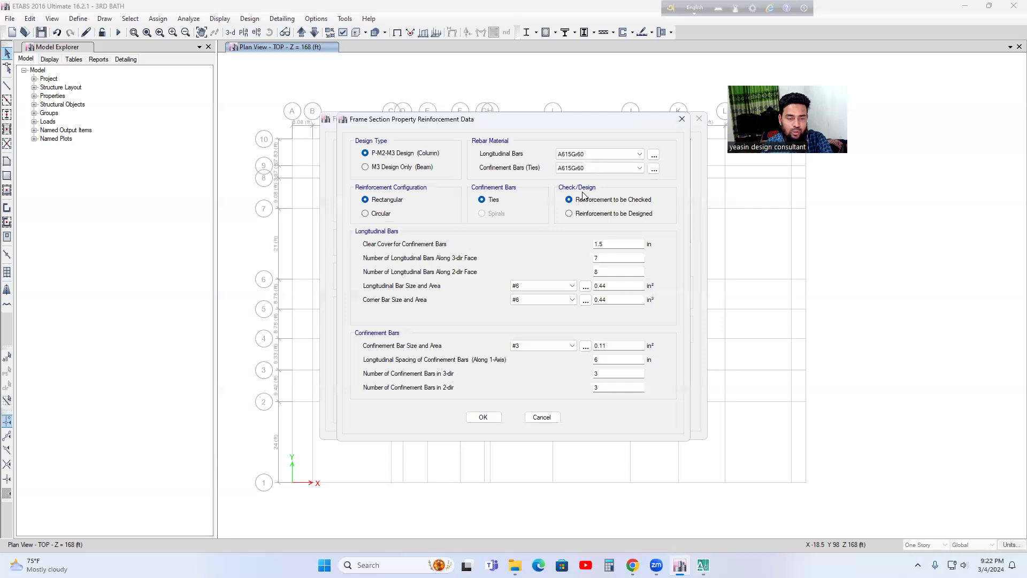
double_click(603, 258)
text(9)
double_click(608, 273)
text(10)
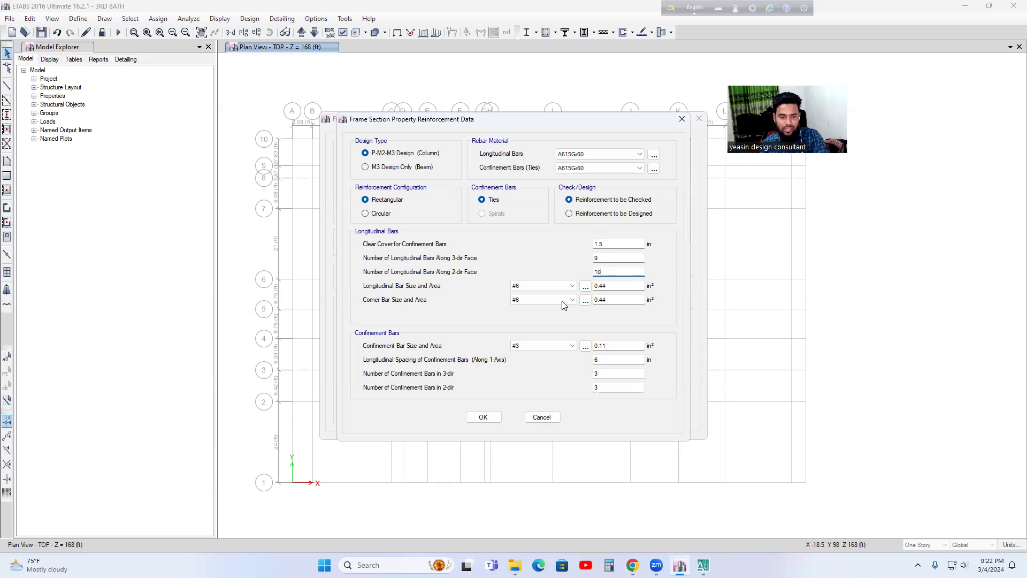
click(483, 416)
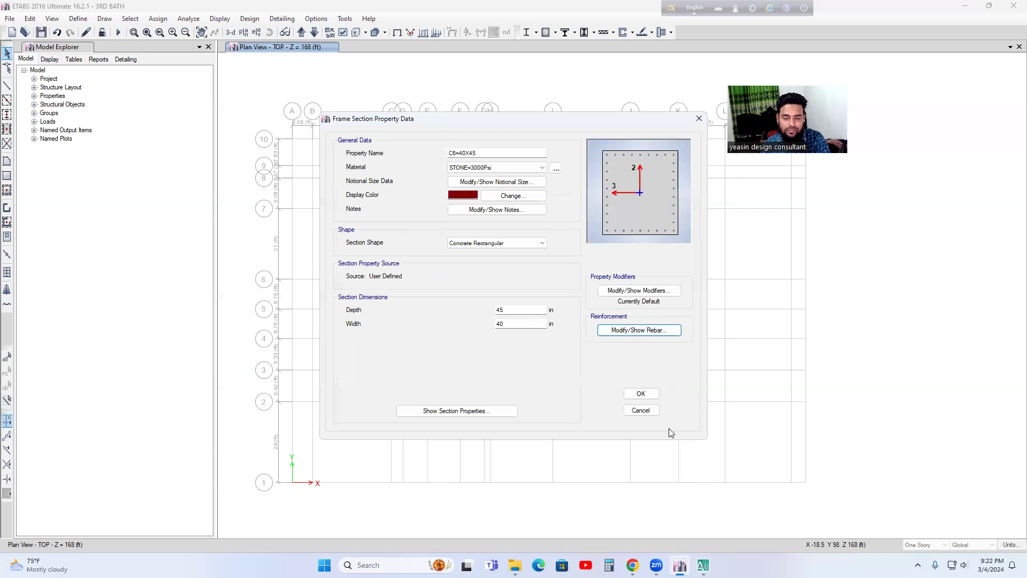
click(642, 393)
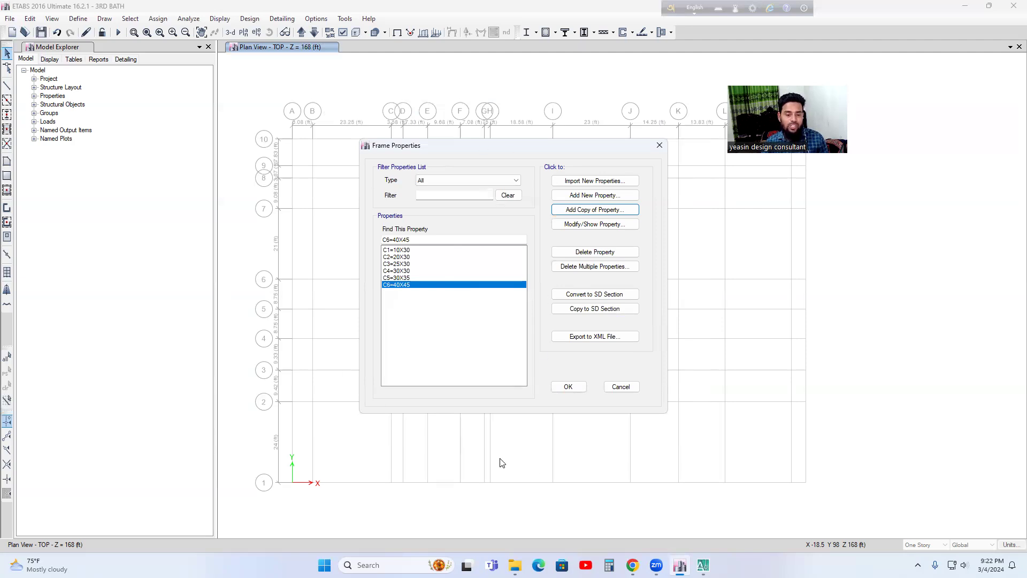
Step: Switch to AutoCAD, examine the column layout plan with its grid spacings, and return to ETABS
click(703, 564)
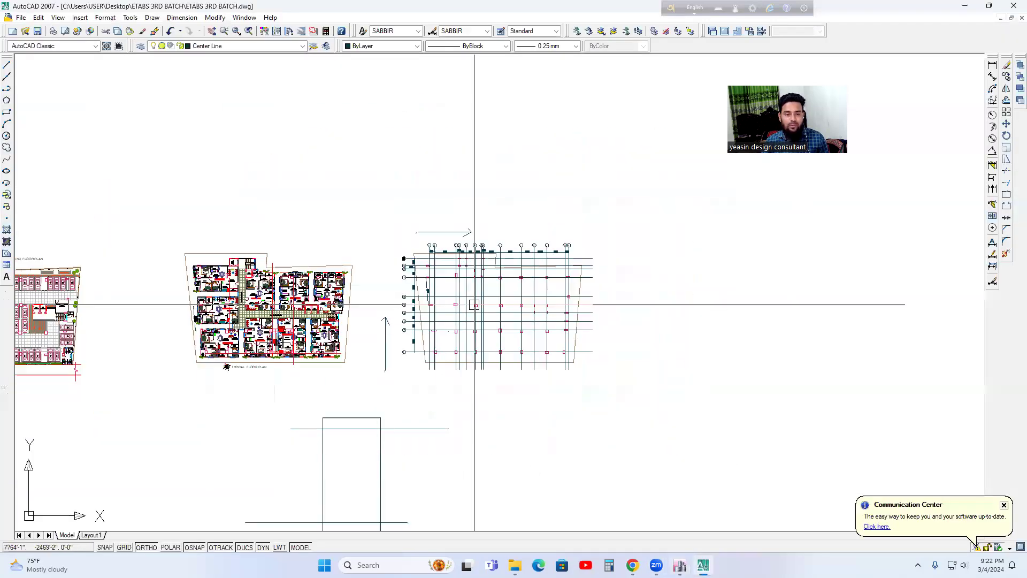
scroll(474, 305, up, 5)
scroll(601, 355, down, 3)
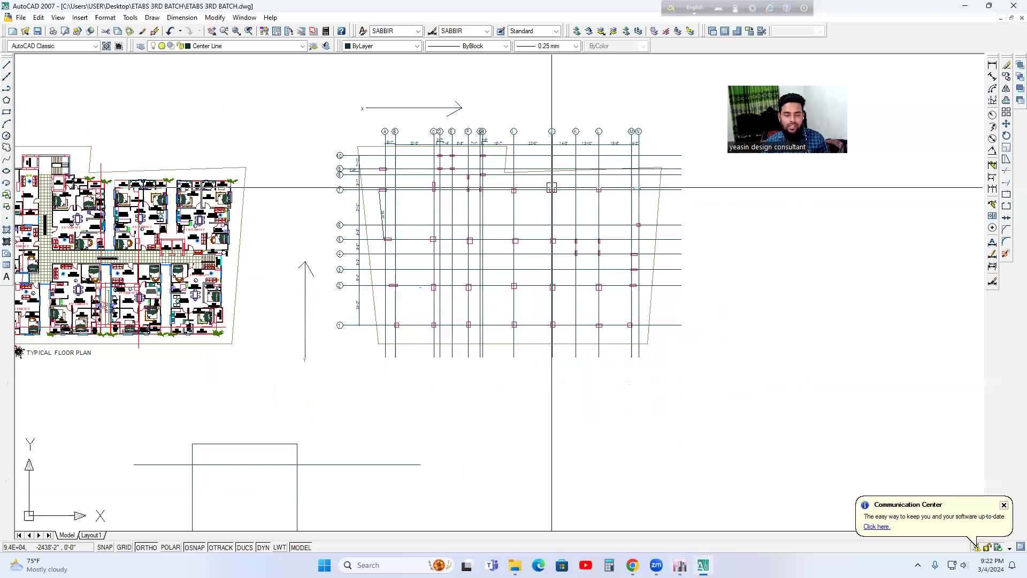
middle_drag(481, 252, 485, 296)
mouse_move(679, 565)
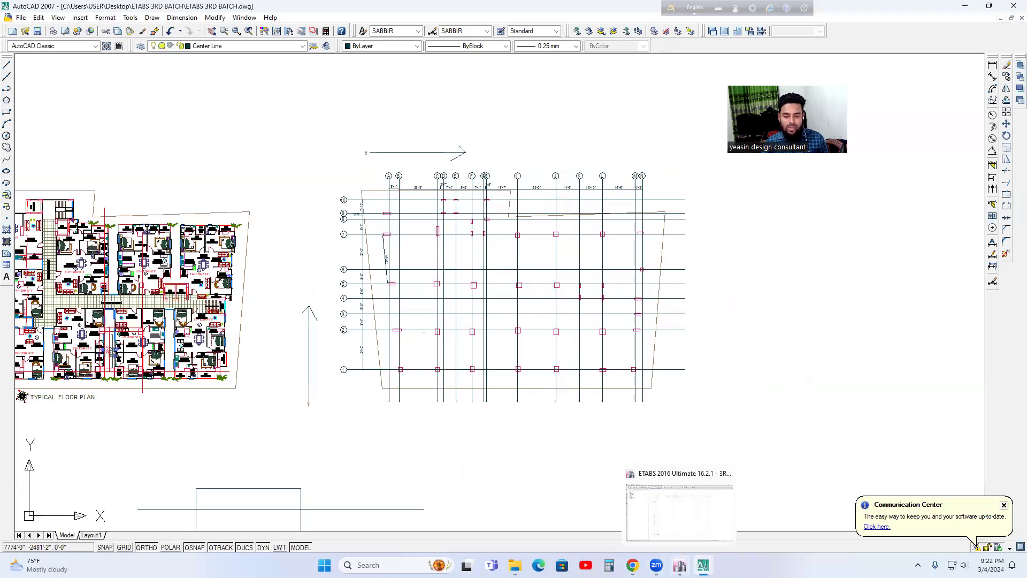
click(680, 559)
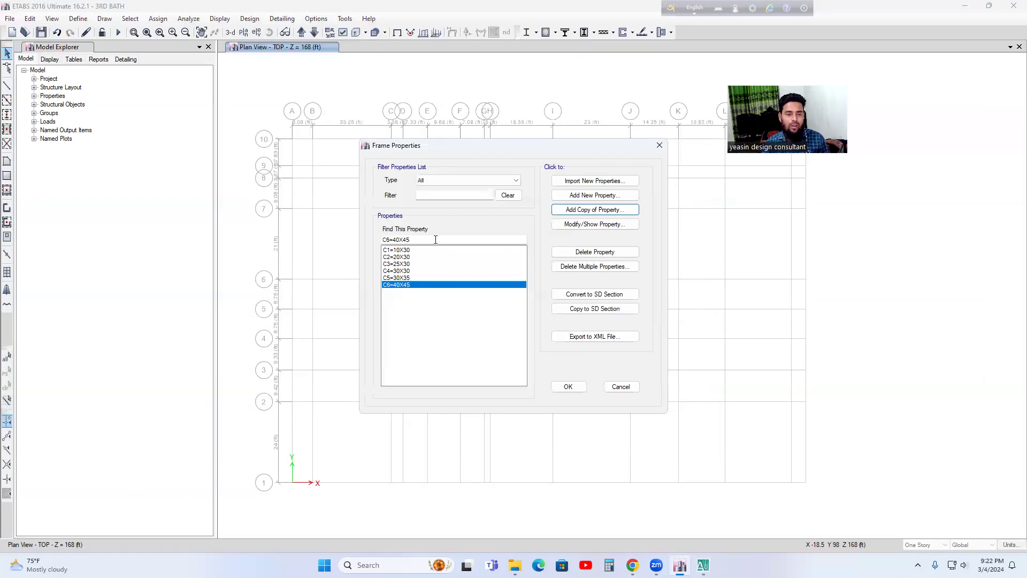
Step: Add a copy of the C6=40X45 frame property named B1=10X24, keeping the green display color
click(586, 197)
click(542, 377)
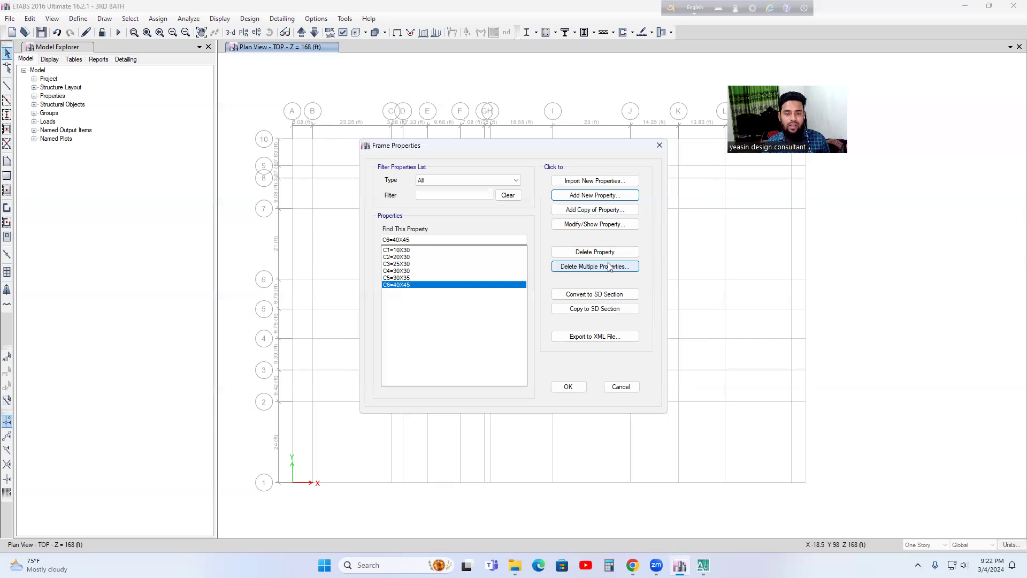
click(587, 210)
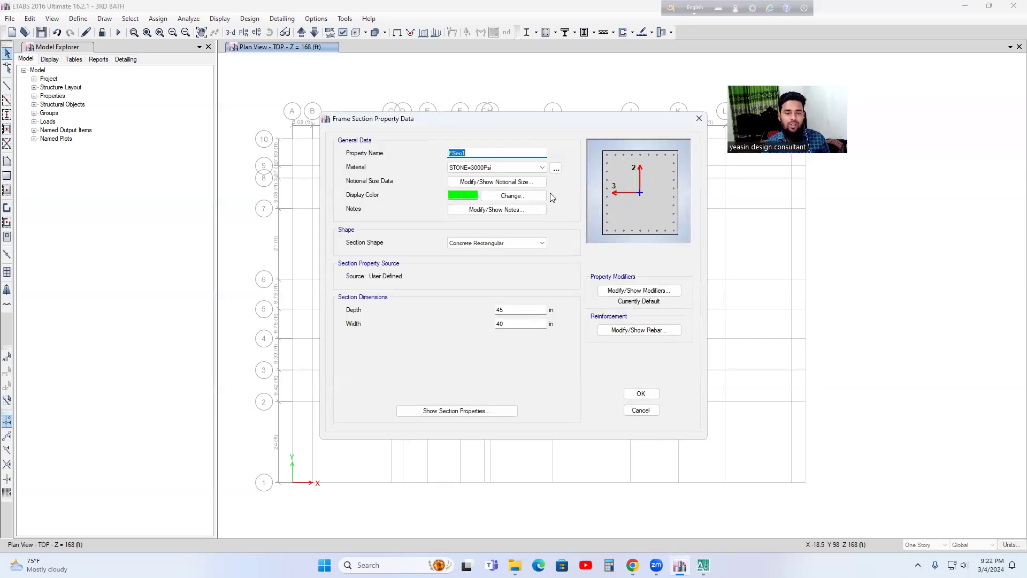
text(B1=10X24)
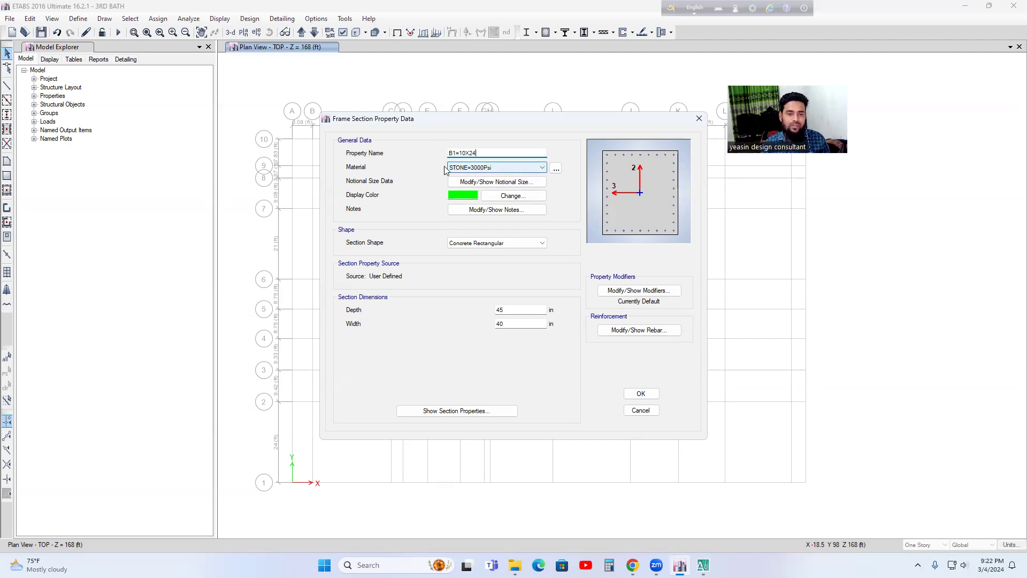
click(466, 197)
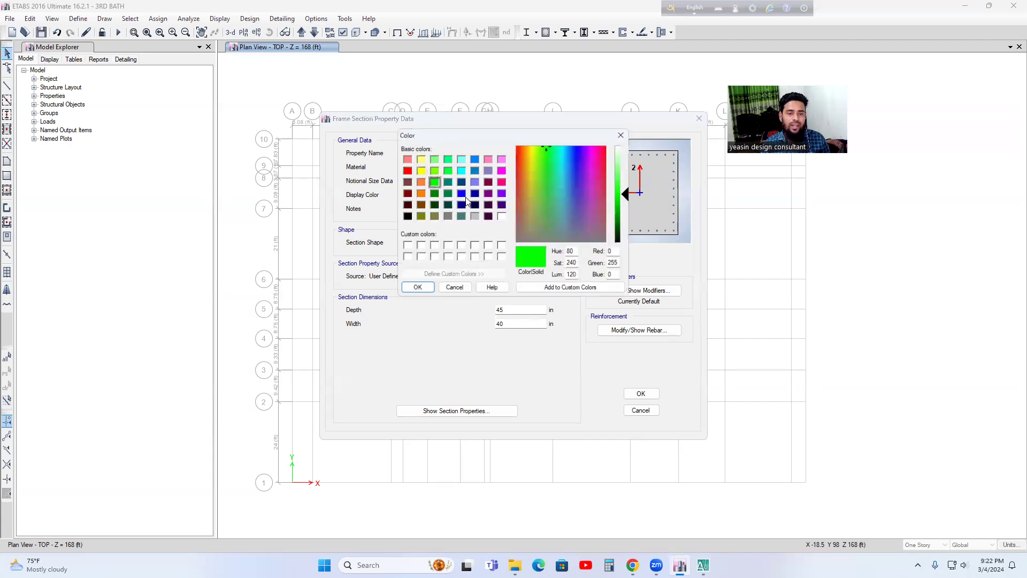
click(418, 287)
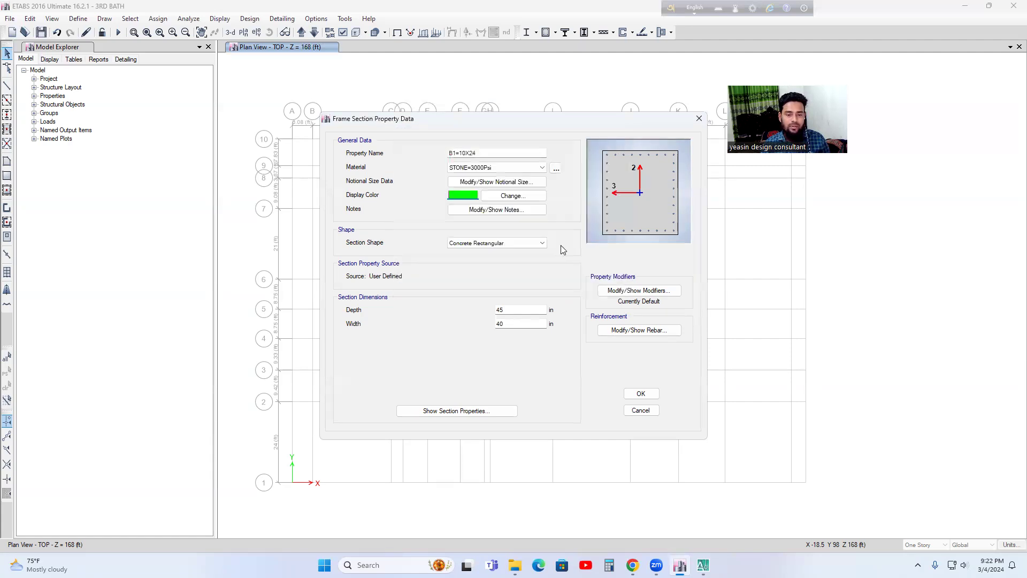
Step: Set the B1=10X24 section's width to 10 in and its depth to 24 in
double_click(511, 325)
text(10)
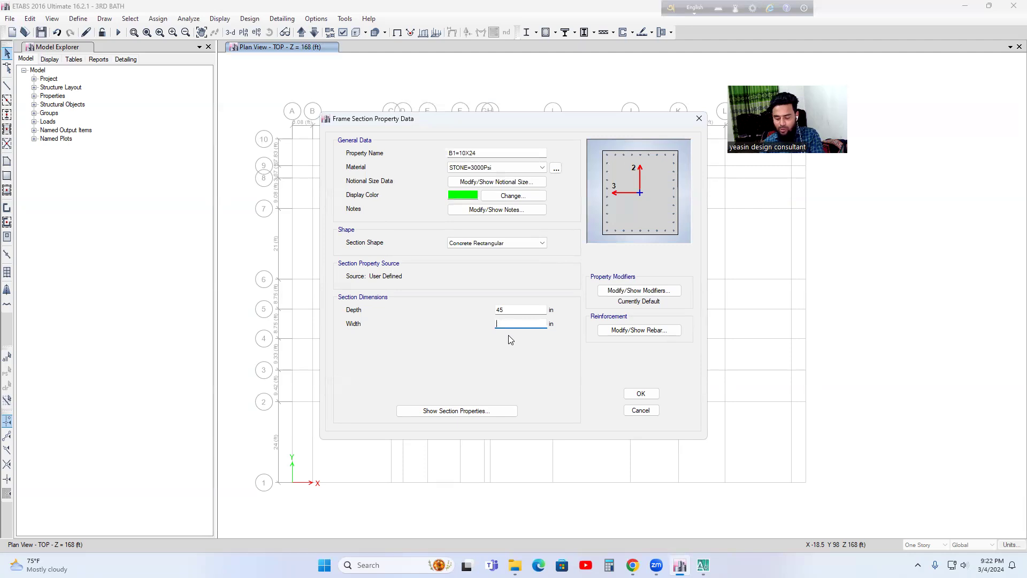
click(510, 313)
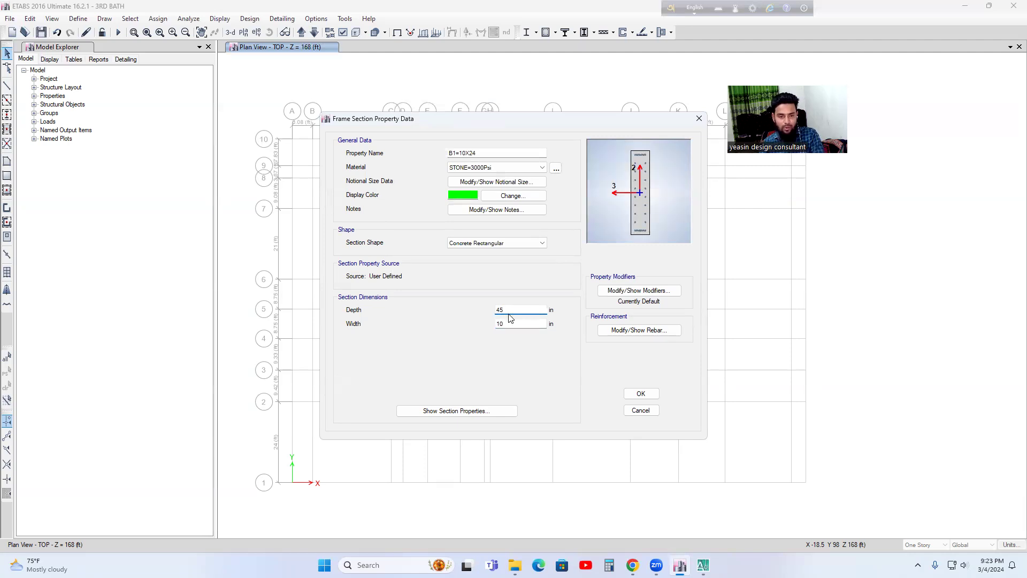
text(24)
Step: Set the B1=10X24 reinforcement design type to M3 Design Only (Beam) and accept the section
click(627, 330)
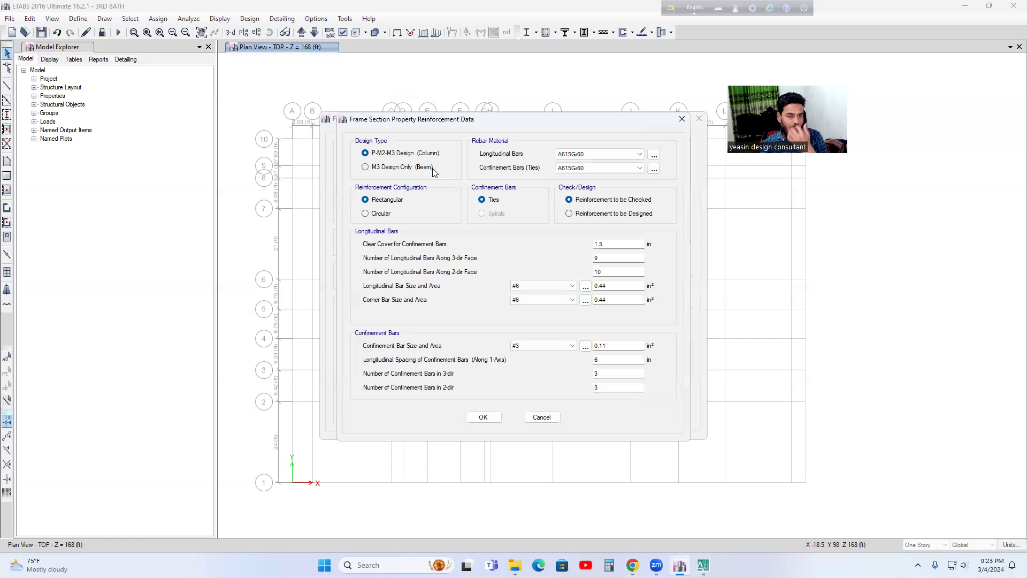
click(365, 166)
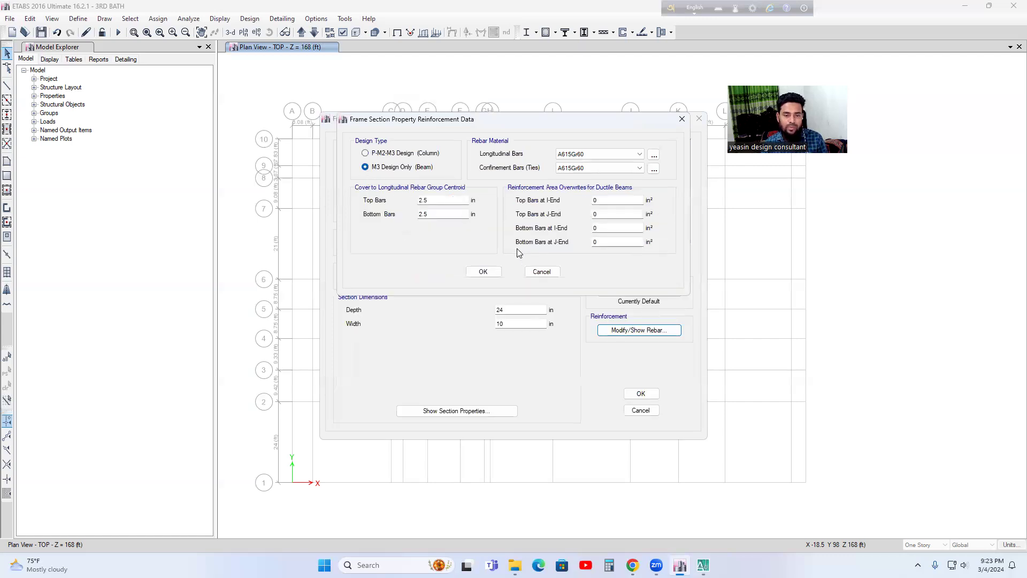
click(491, 271)
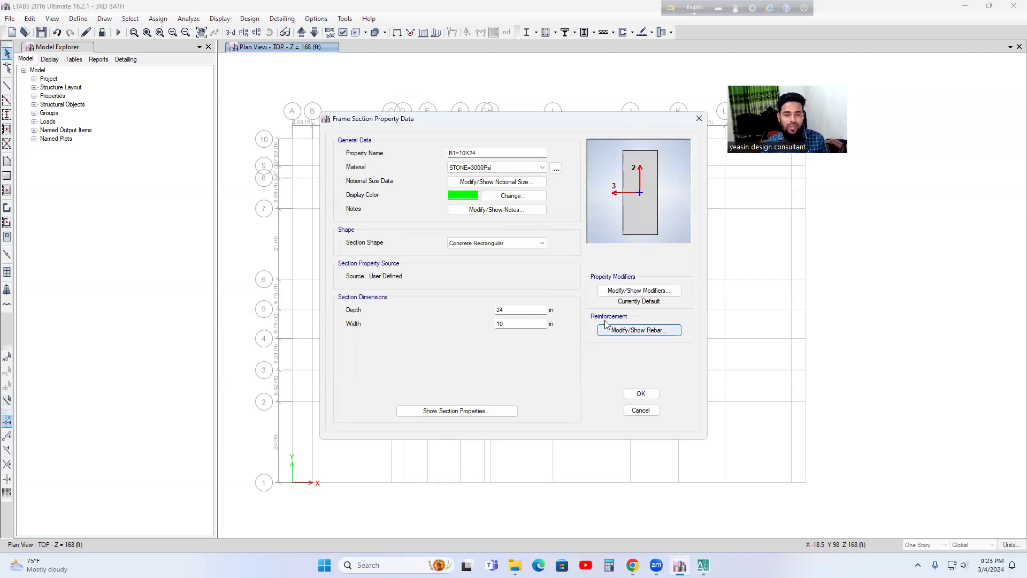
click(625, 329)
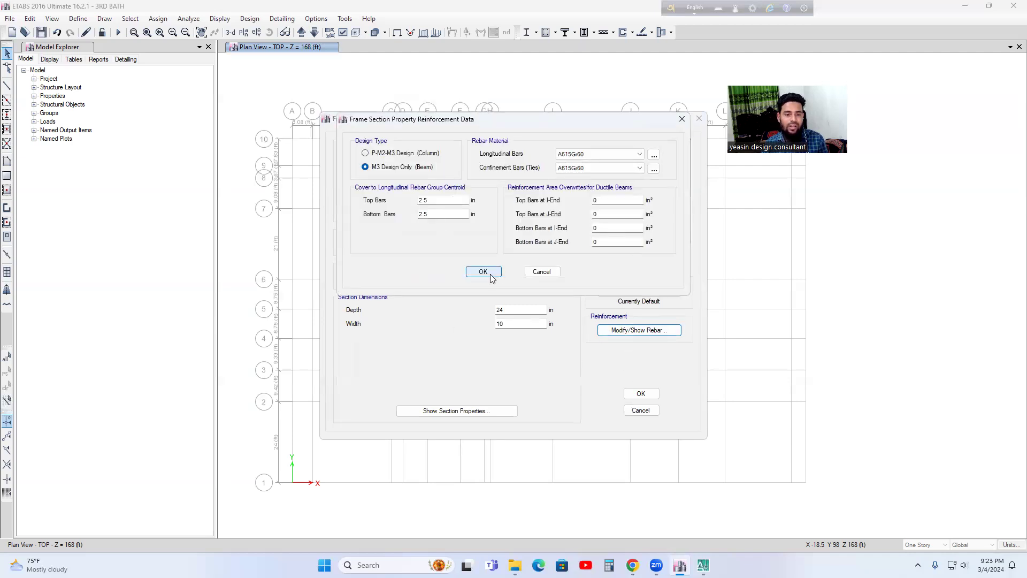
click(490, 271)
click(641, 394)
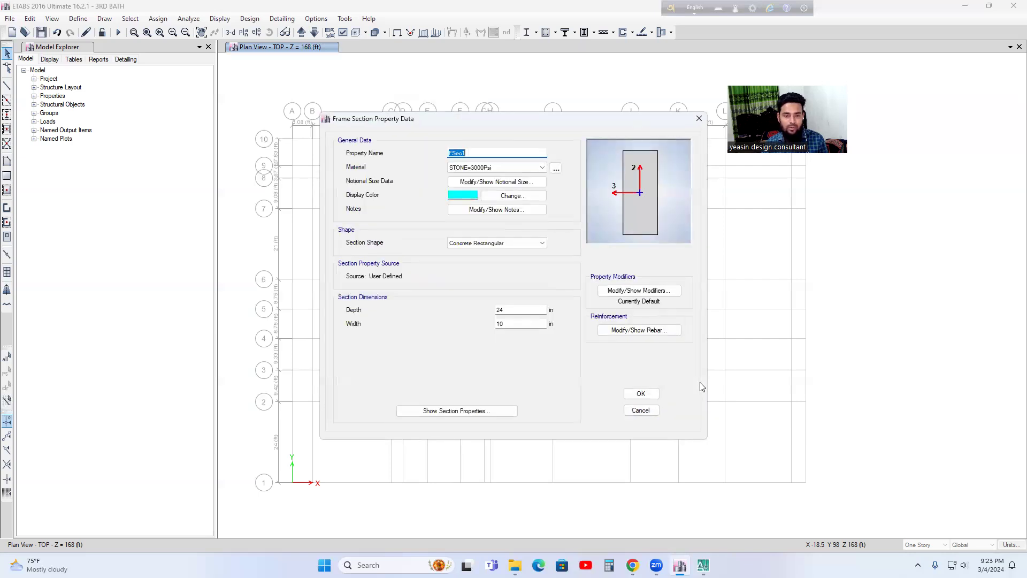
Step: Add a copy of the B1=10X24 frame property named B2=10X28
text(C2=)
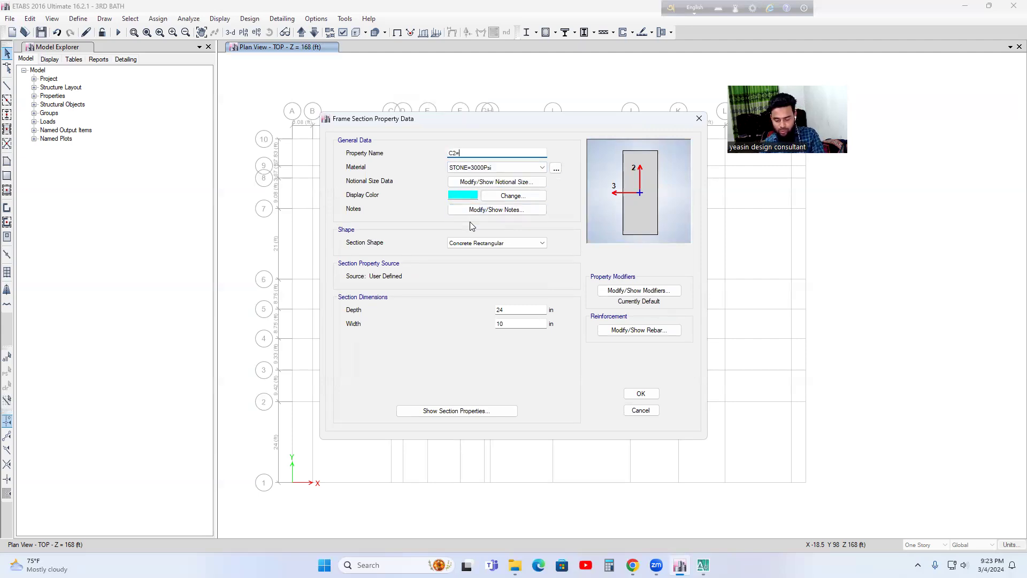
text(B)
text(=)
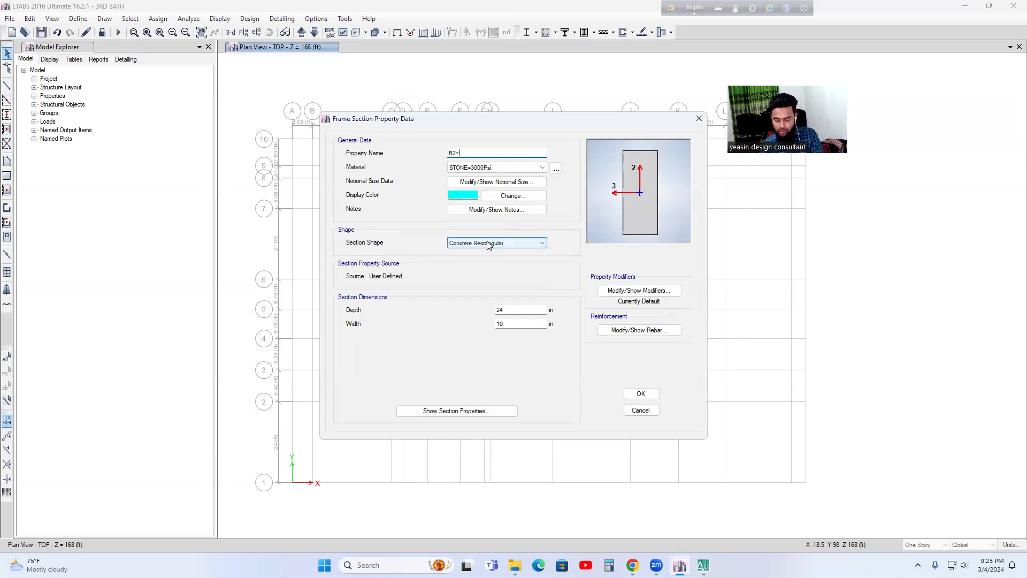
text(10X28)
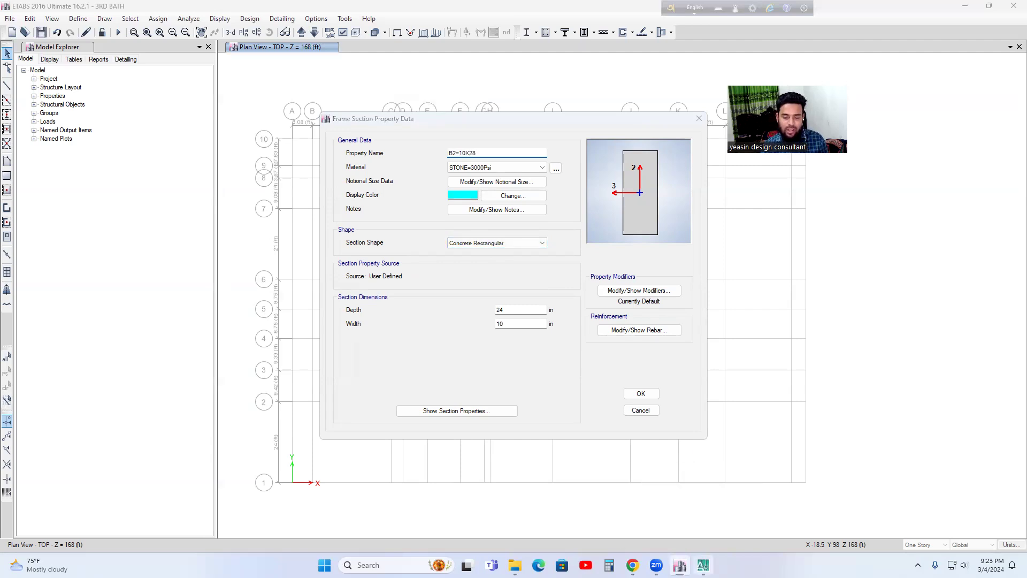
Step: Switch to AutoCAD and add an aligned dimension between the outermost columns on grid lines 2 and 5, near grid A
click(703, 565)
middle_drag(421, 315, 431, 331)
scroll(399, 268, up, 8)
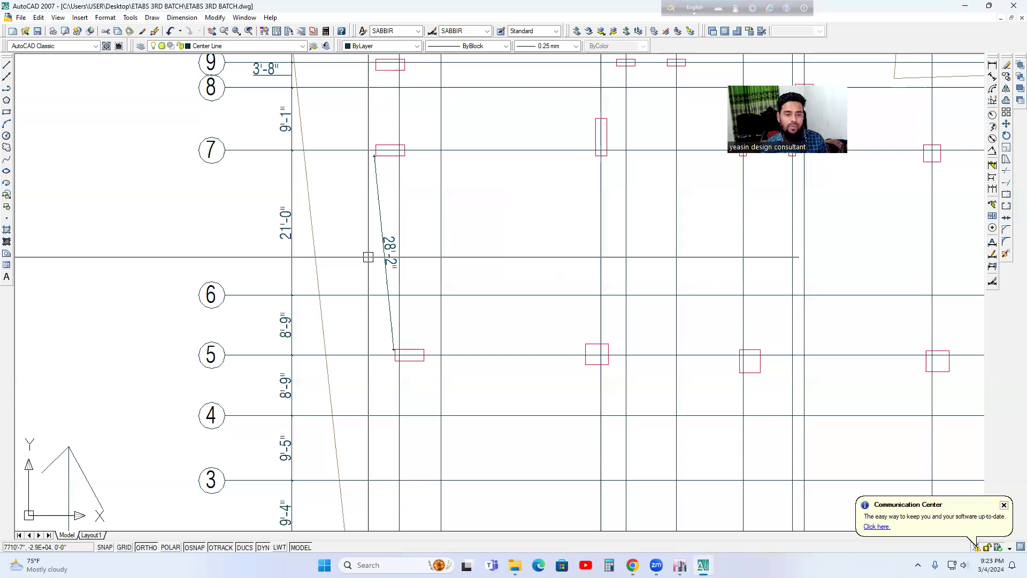
scroll(423, 276, down, 4)
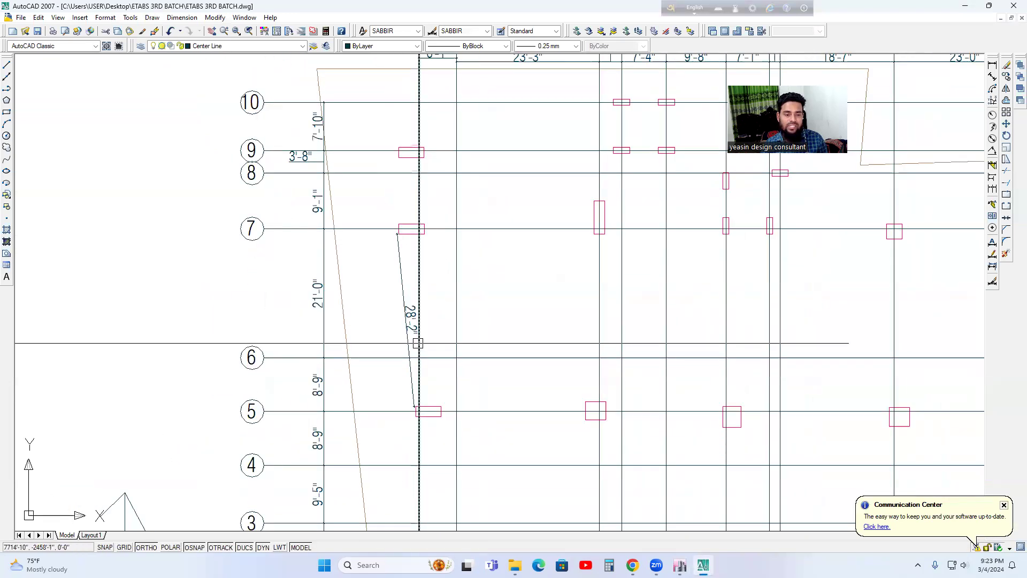
middle_drag(438, 337, 425, 280)
click(993, 76)
scroll(581, 446, down, 2)
scroll(511, 481, up, 3)
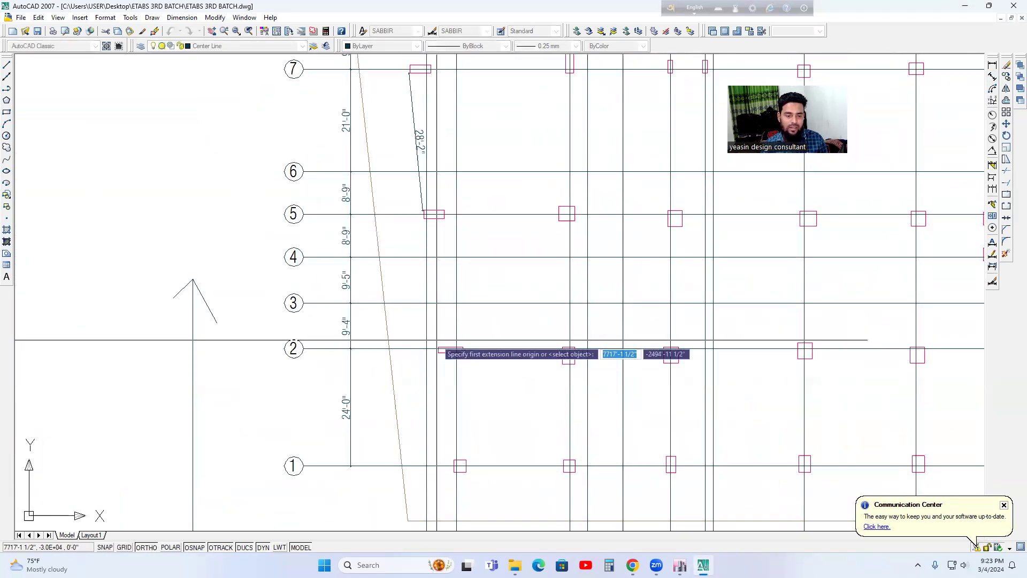
click(438, 346)
click(434, 218)
click(443, 284)
Step: Examine the dimensioned spans between the edge columns on grid lines 7, 5 and 2, then return to ETABS
scroll(451, 294, up, 3)
scroll(452, 290, down, 2)
middle_drag(452, 289, 447, 331)
scroll(444, 324, down, 4)
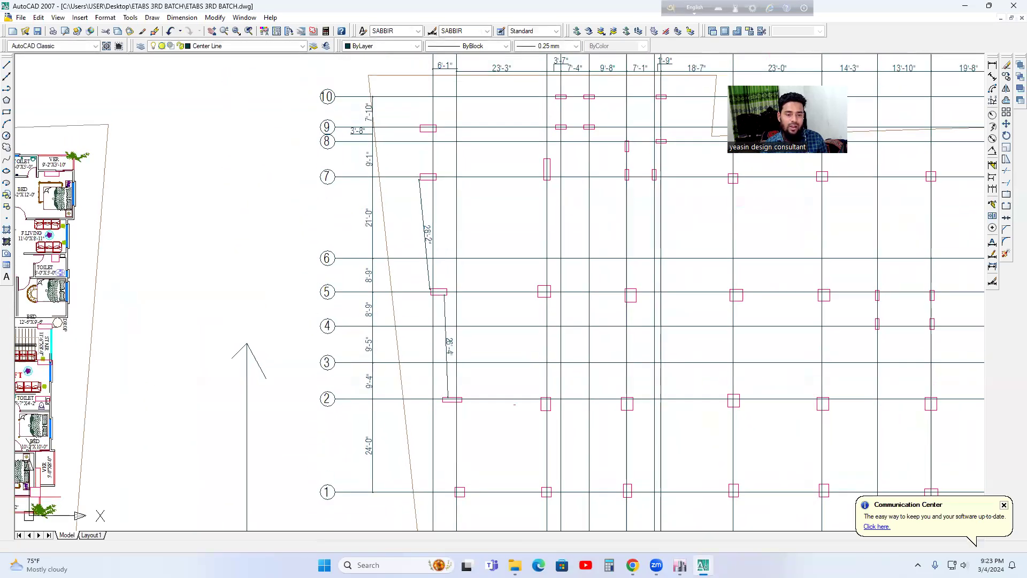
scroll(446, 327, up, 3)
scroll(442, 296, down, 4)
scroll(421, 220, up, 3)
middle_drag(434, 228, 427, 255)
scroll(437, 259, down, 8)
key(alt+Tab)
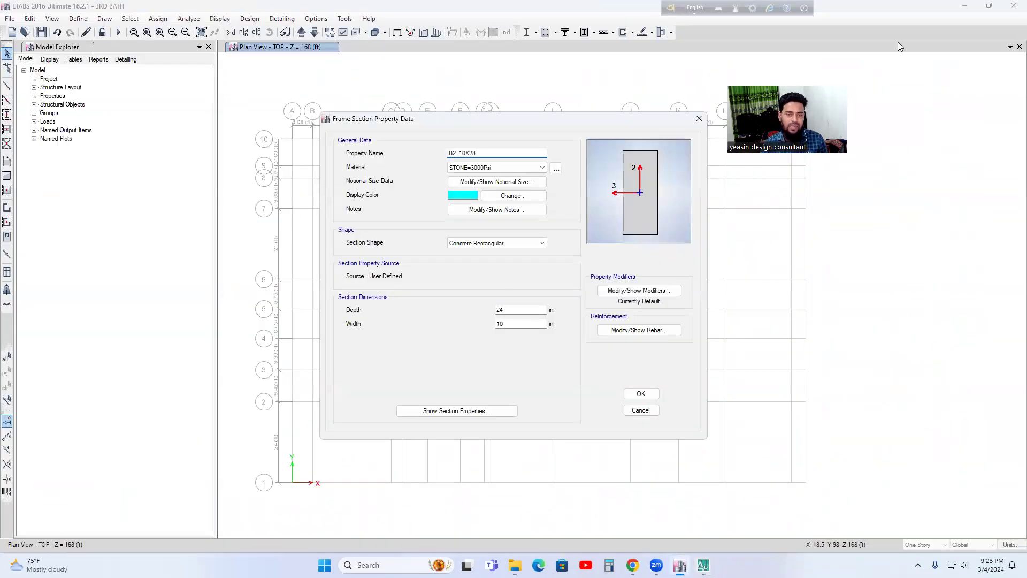
Step: Give B2=10X28 a light yellow display color and a depth of 28 in, then accept the section and the frame properties
click(466, 194)
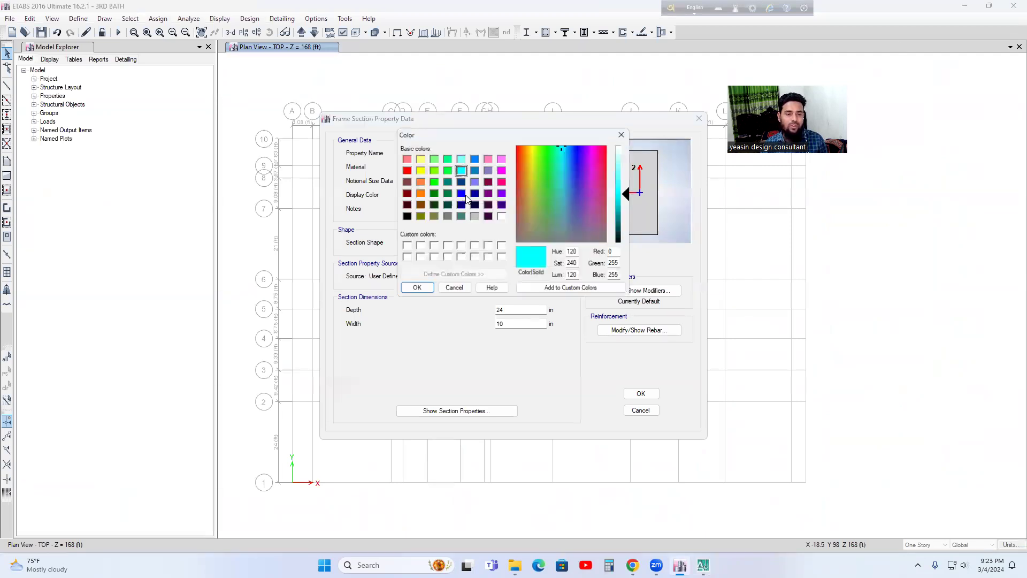
click(417, 169)
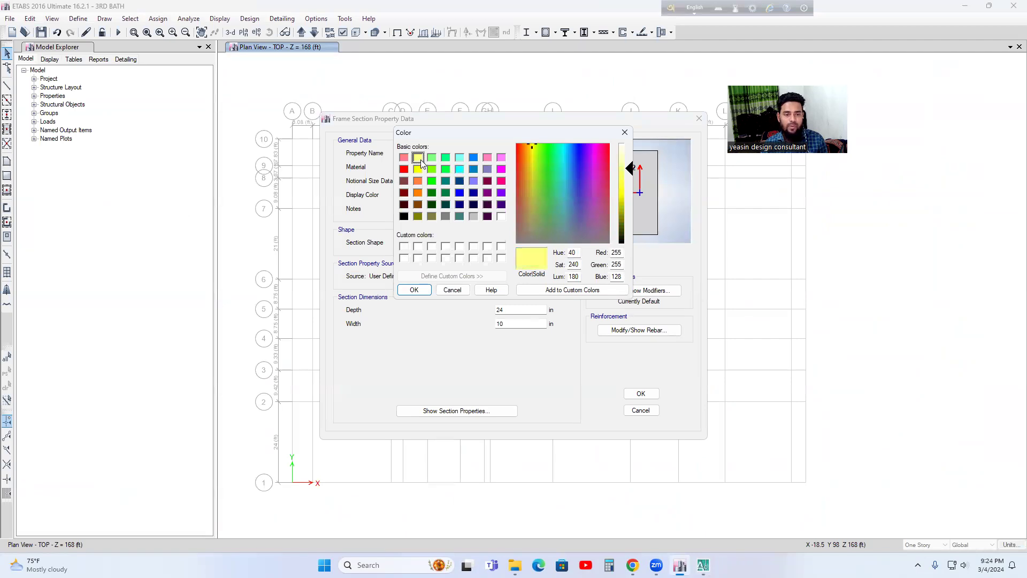
click(414, 289)
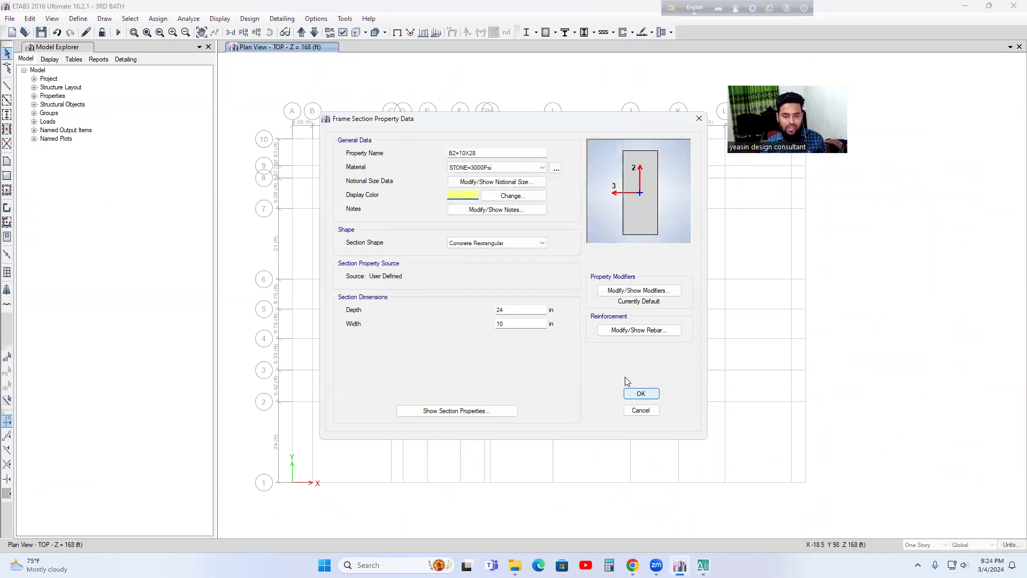
click(514, 309)
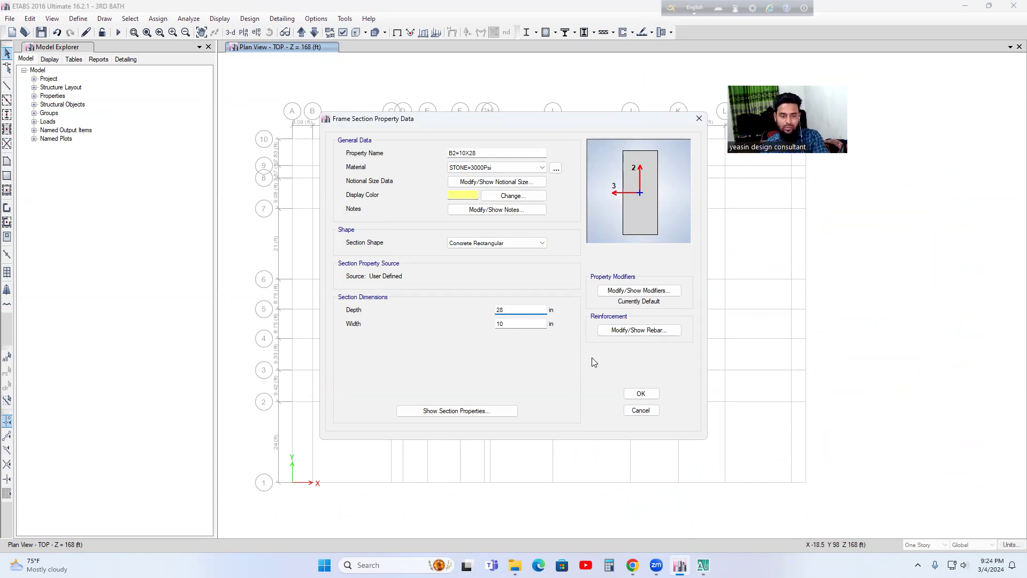
click(637, 399)
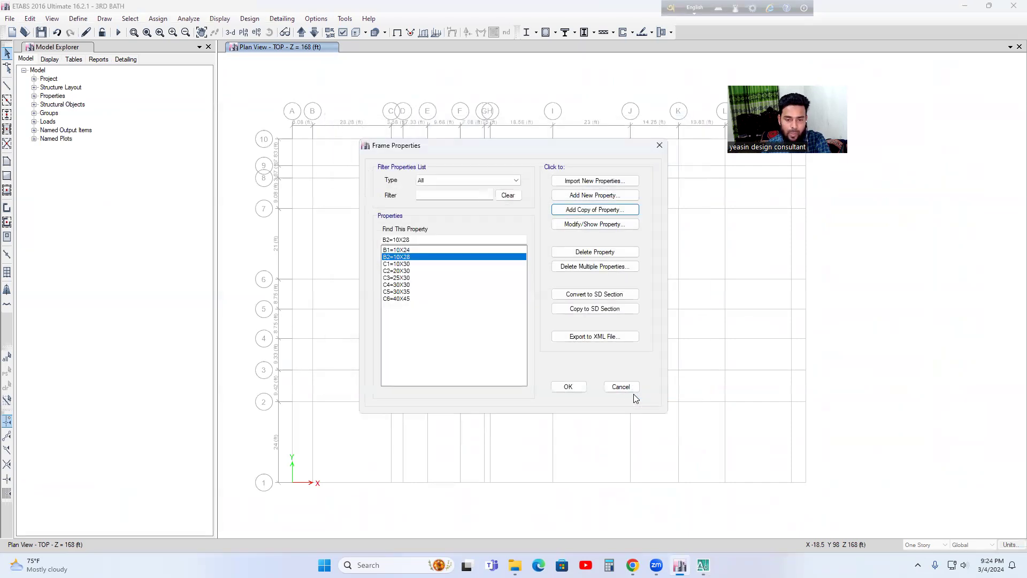
click(568, 387)
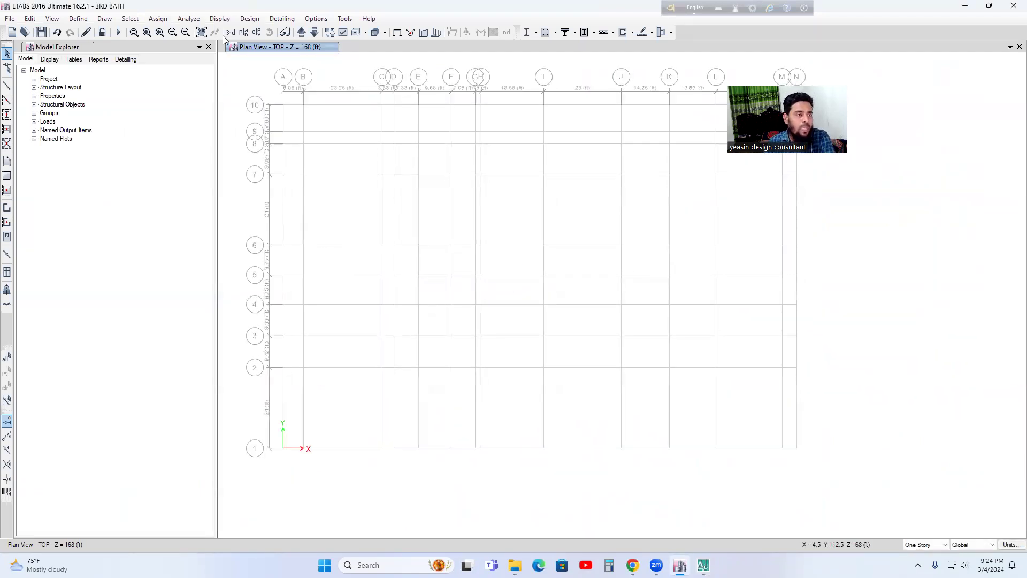
Step: Open the model definition commands
click(80, 22)
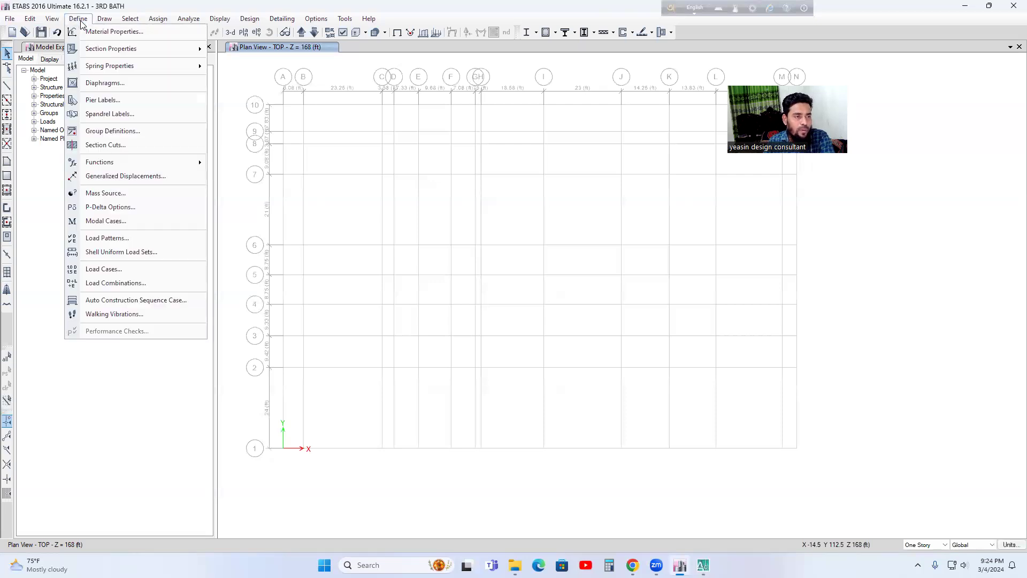